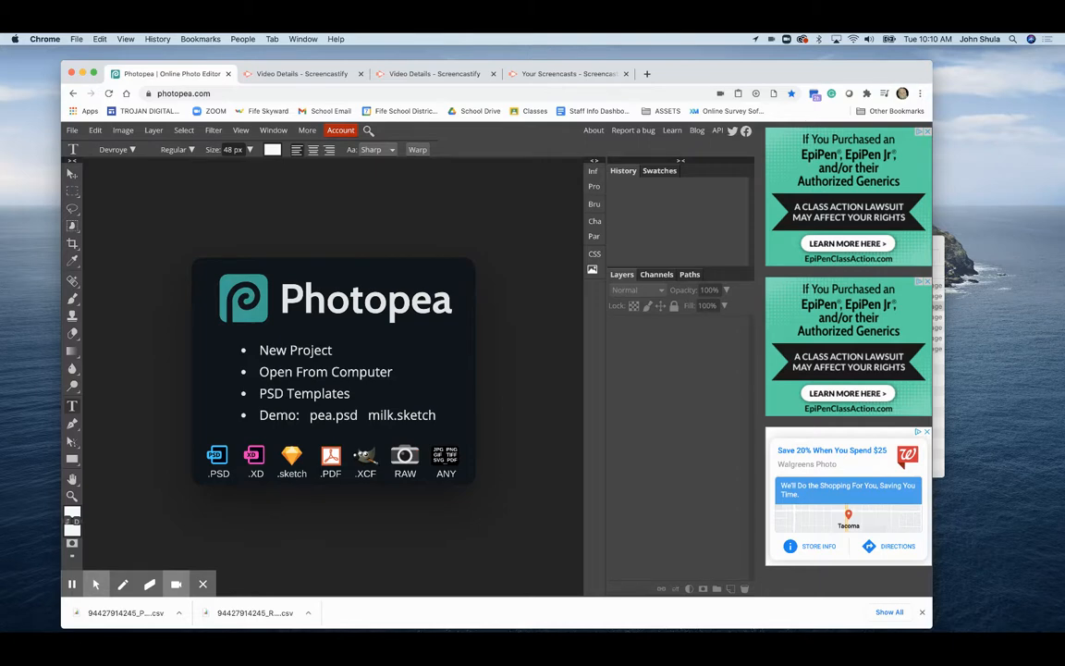
Switch to Finder and look over the image files in the Pictures that look like letters folder.
{"action": "left_click", "coordinate": [46, 548]}
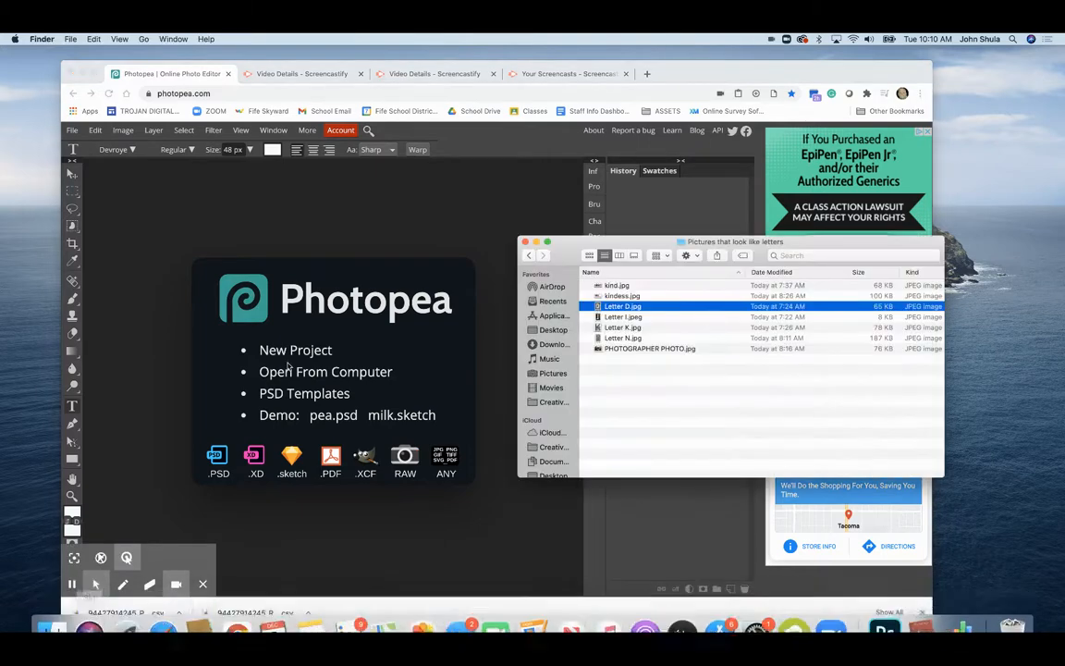
{"action": "left_click_drag", "start_coordinate": [590, 245], "coordinate": [609, 86]}
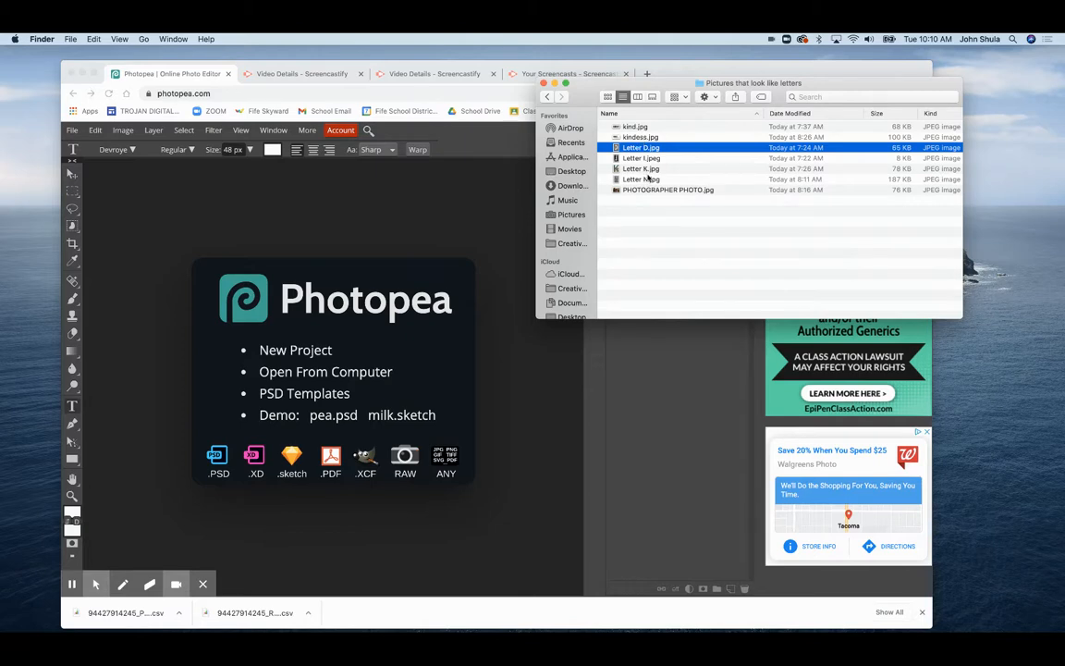
{"action": "left_click", "coordinate": [468, 224]}
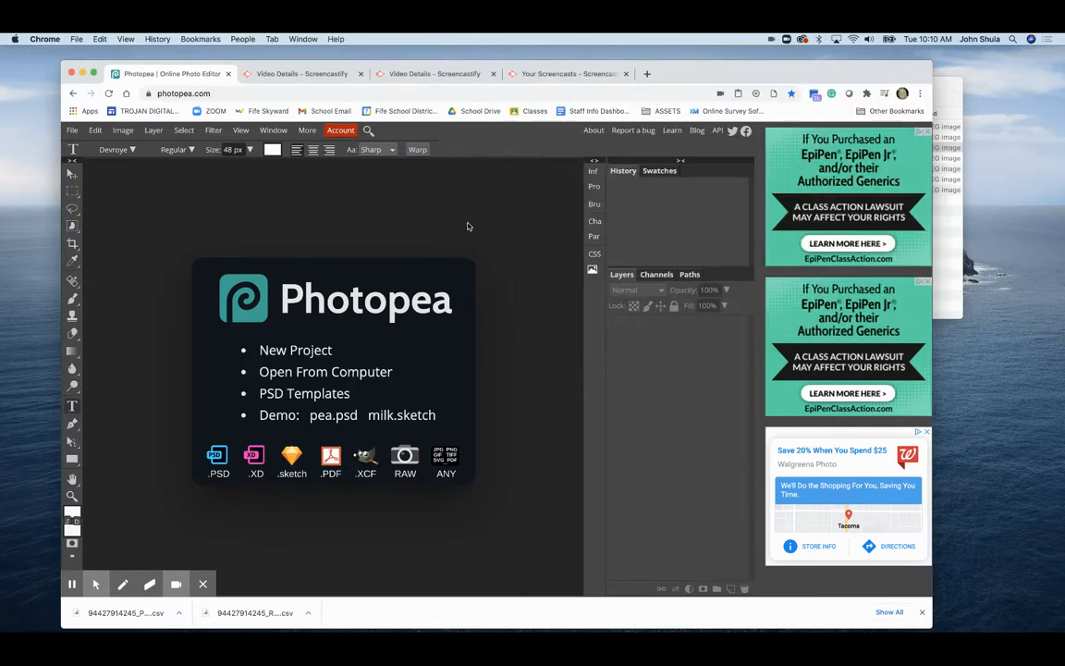
Open Letter D.jpg, Letter I.jpeg, Letter K.jpg and Letter N.jpg in Photopea from the Pictures that look like letters folder.
{"action": "left_click", "coordinate": [73, 130]}
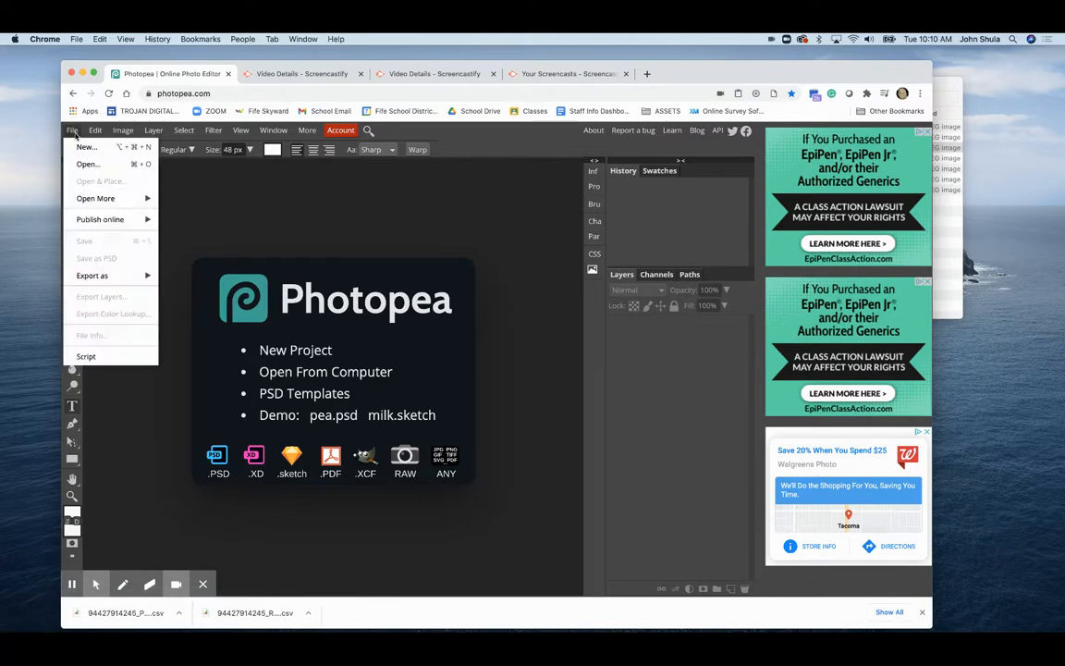
{"action": "left_click", "coordinate": [88, 163]}
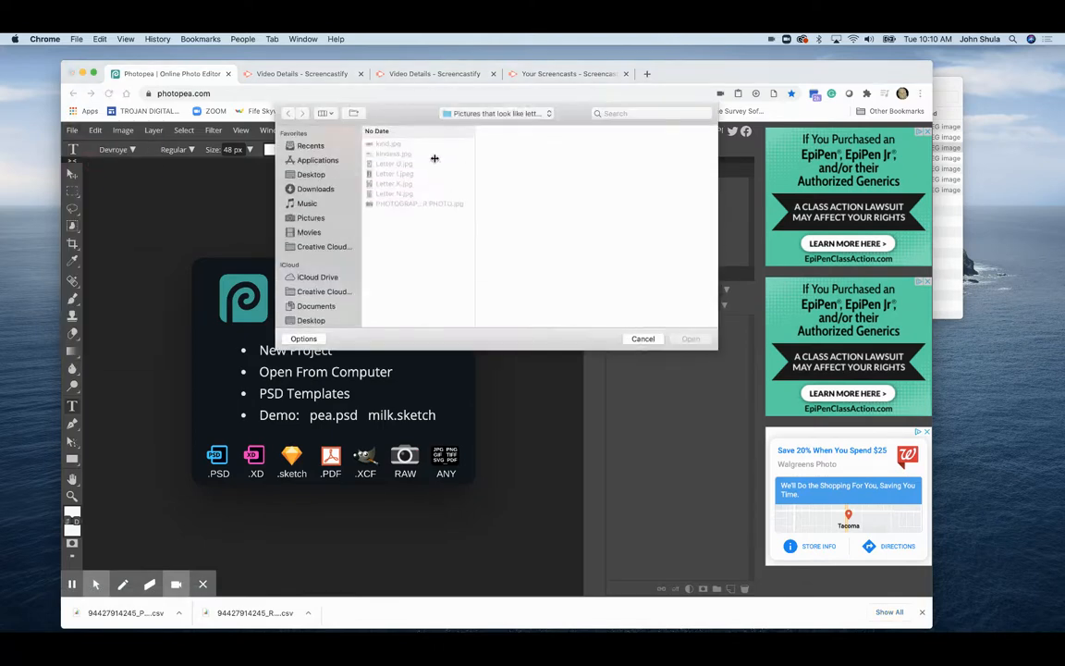
{"action": "left_click", "coordinate": [408, 165]}
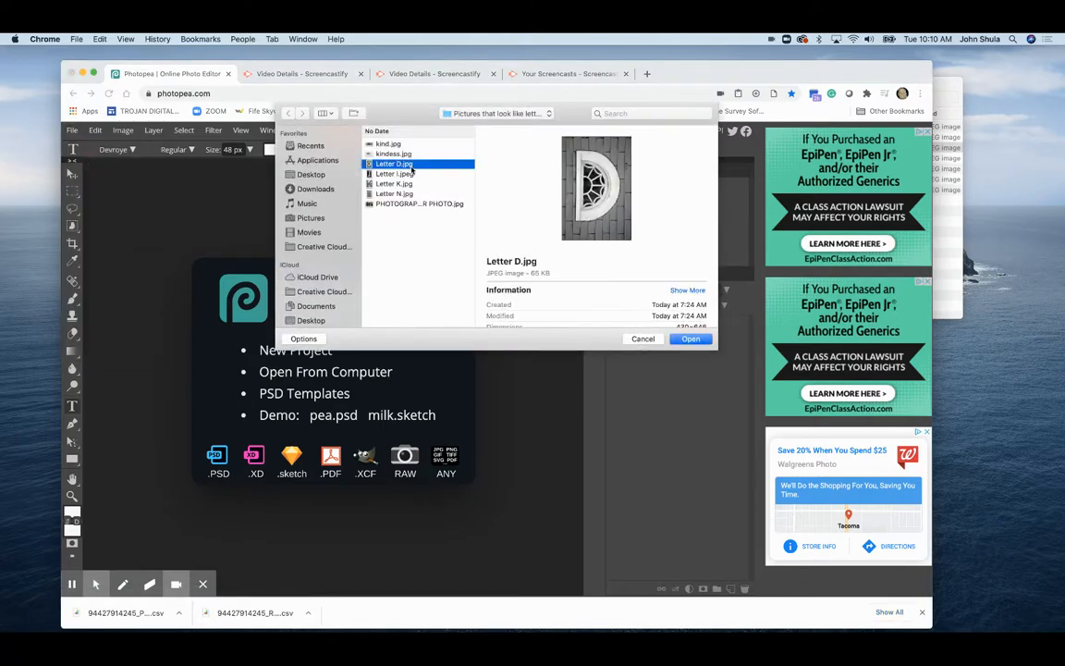
{"action": "left_click", "coordinate": [407, 194], "text": "shift"}
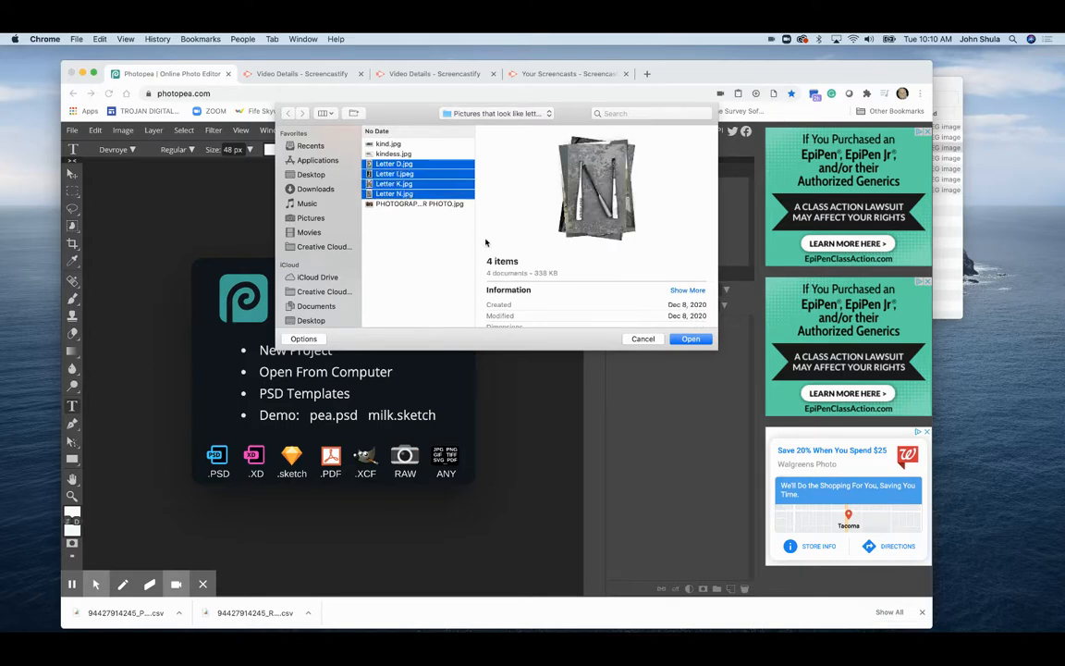
{"action": "left_click", "coordinate": [688, 340]}
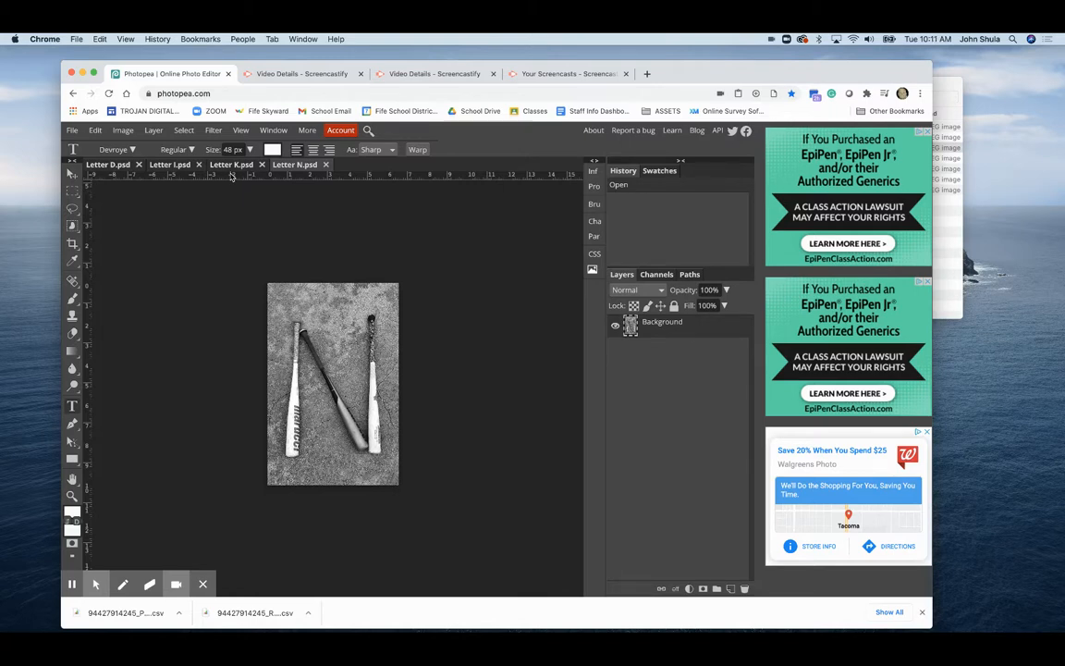
Create a new project named ABC PROJECT, 12 in wide and 4 in high, at 72 DPI with a white background.
{"action": "left_click", "coordinate": [73, 130]}
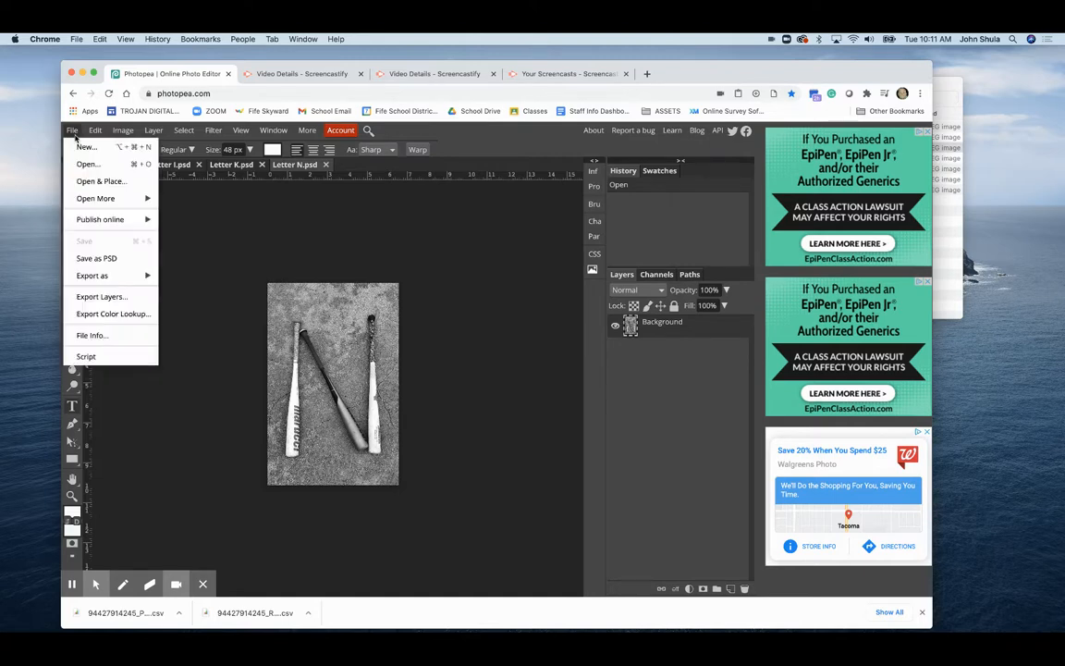
{"action": "left_click", "coordinate": [83, 147]}
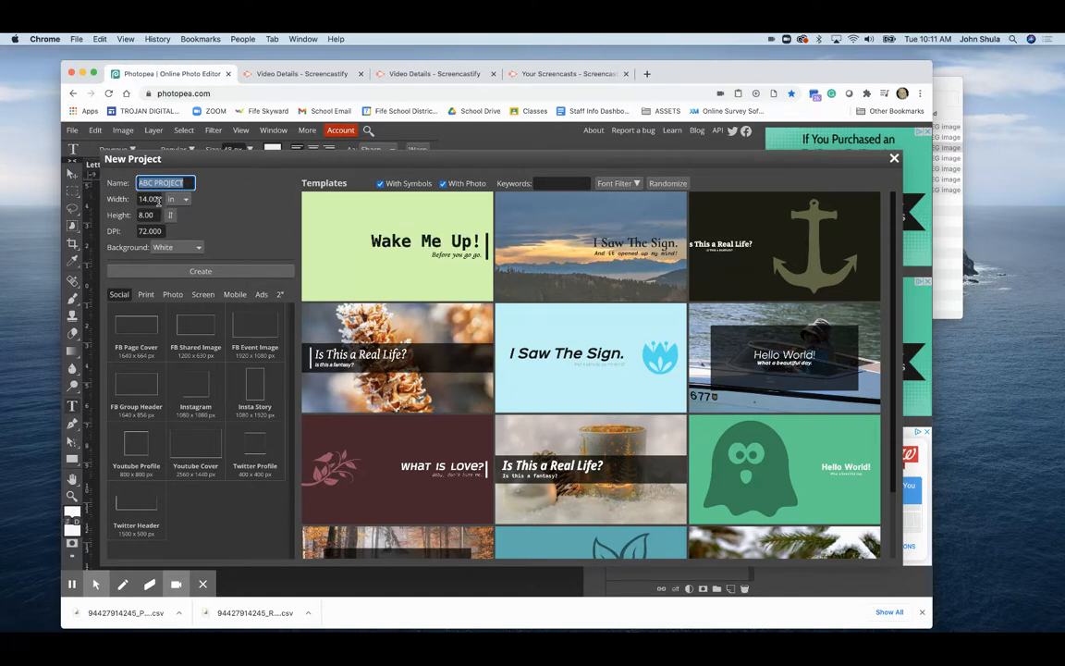
{"action": "left_click", "coordinate": [143, 200]}
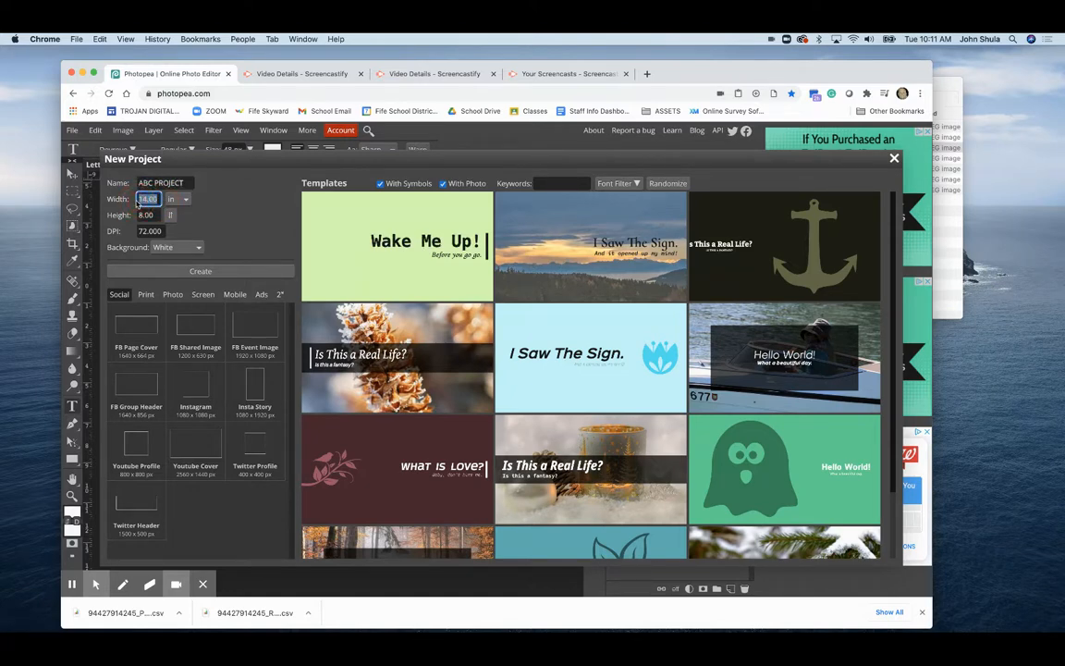
{"action": "type", "text": "12.00"}
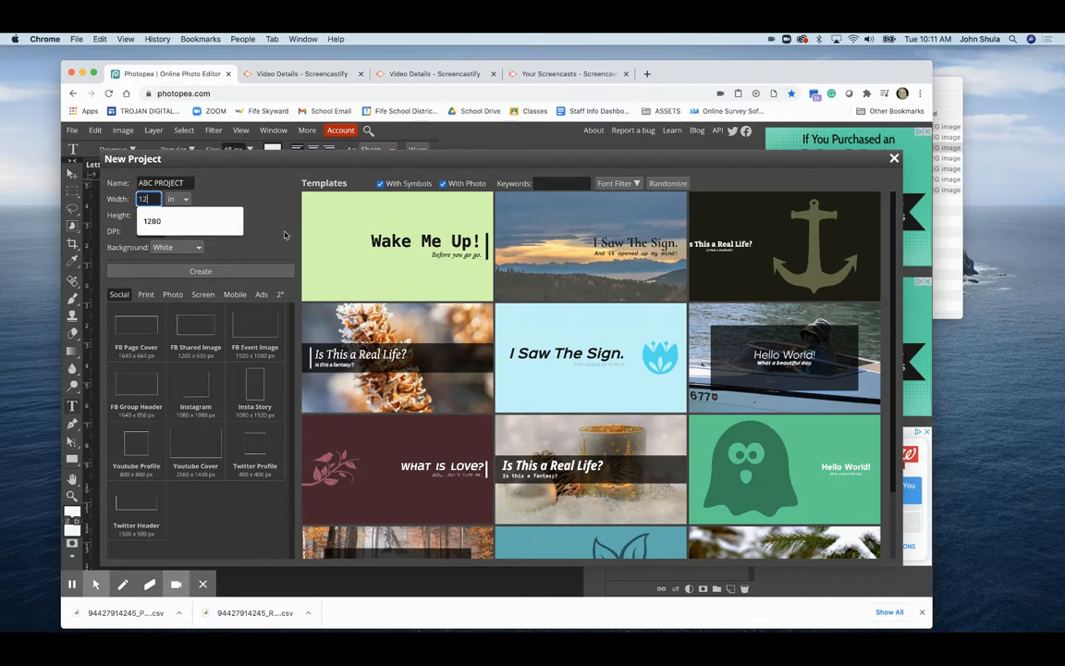
{"action": "key", "text": "Return"}
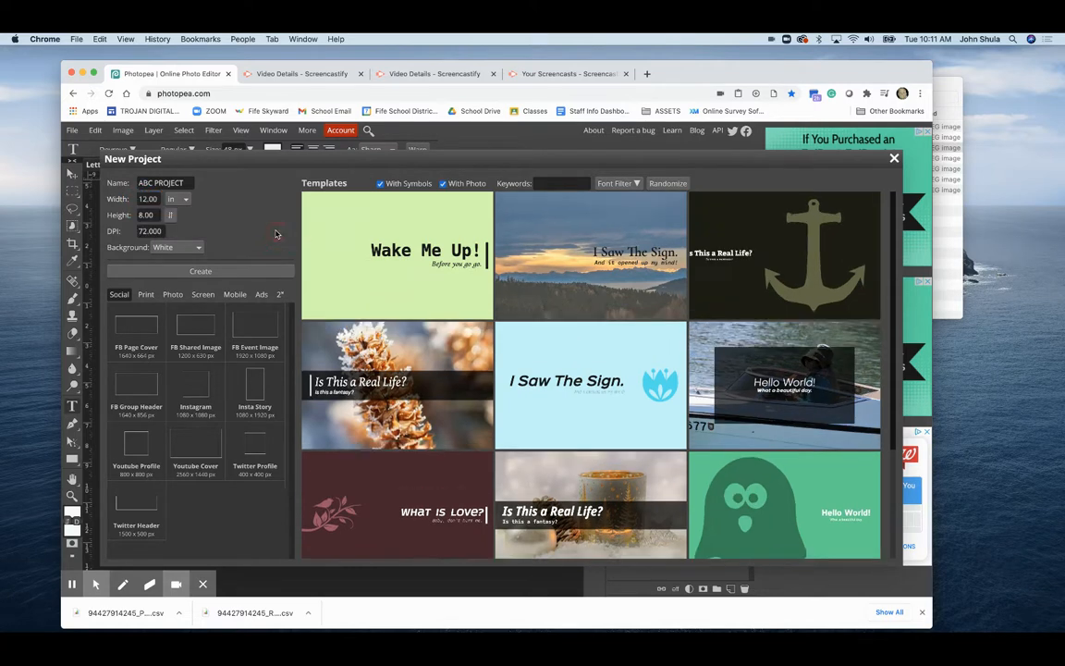
{"action": "left_click", "coordinate": [152, 215]}
{"action": "type", "text": "4"}
{"action": "left_click", "coordinate": [200, 273]}
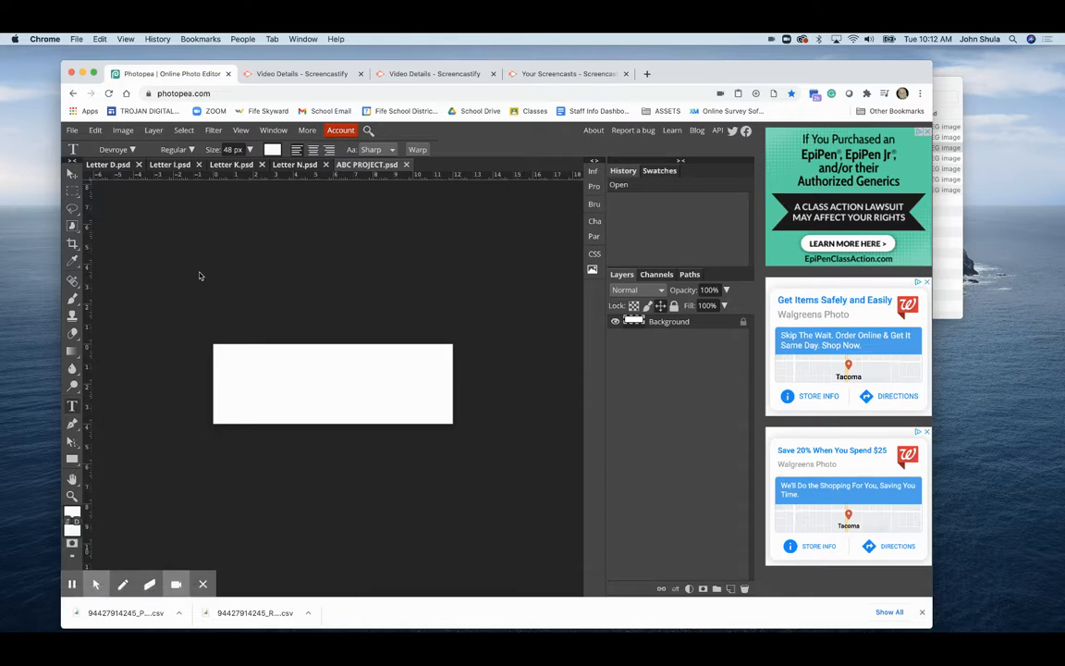
{"action": "key", "text": "super+equal"}
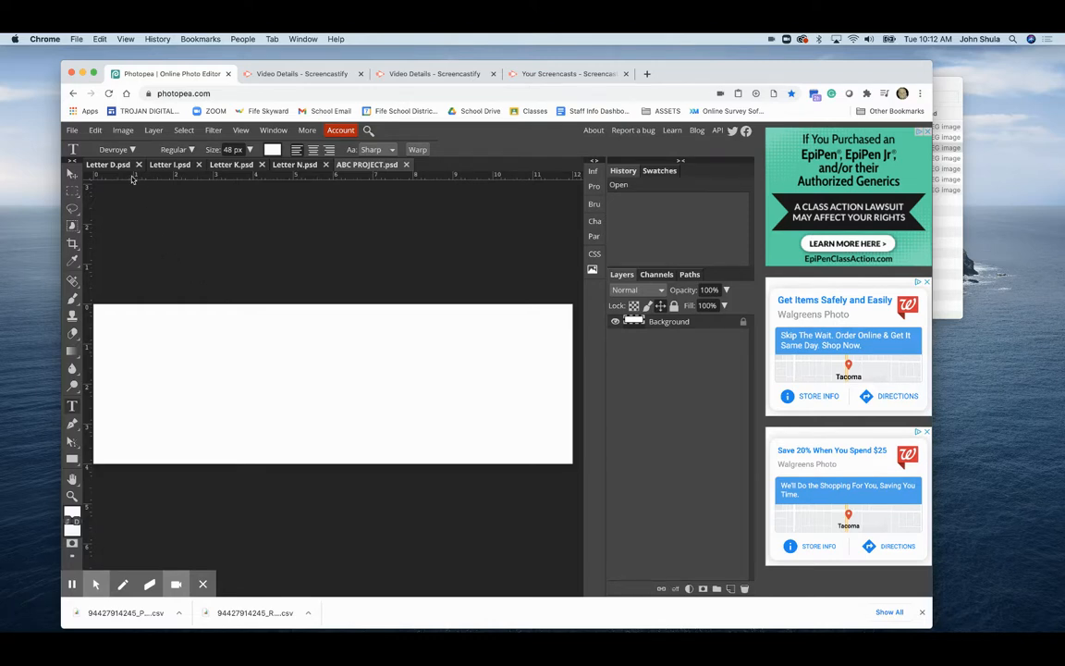
Compare the Letter K photo with the blank ABC PROJECT canvas, ending on the Letter K document.
{"action": "left_click", "coordinate": [226, 167]}
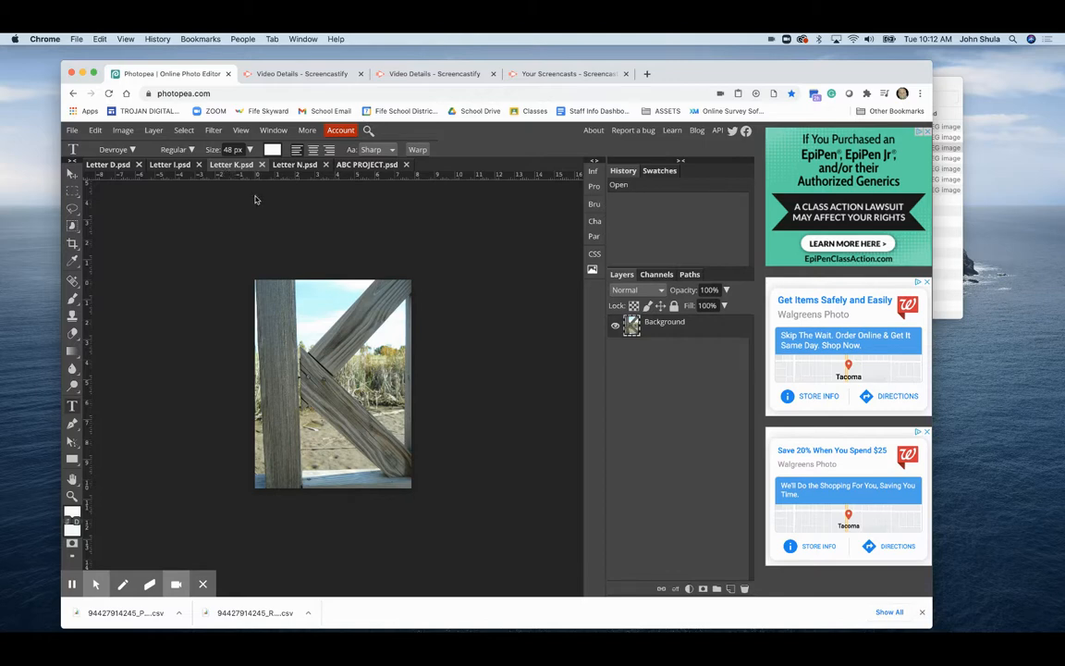
{"action": "left_click", "coordinate": [356, 167]}
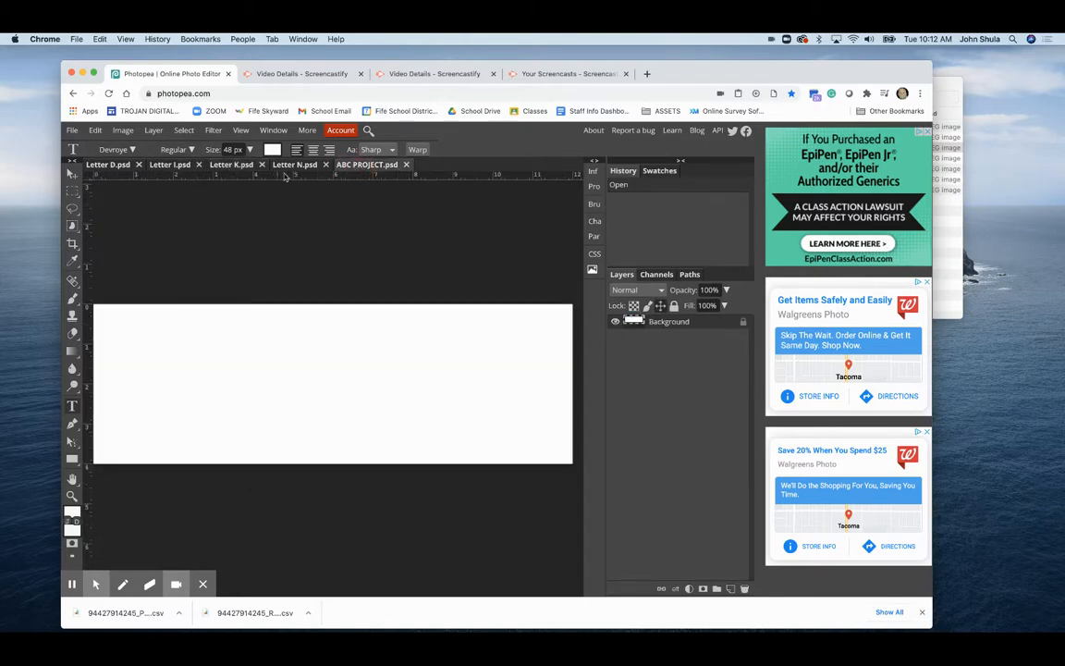
{"action": "left_click", "coordinate": [223, 167]}
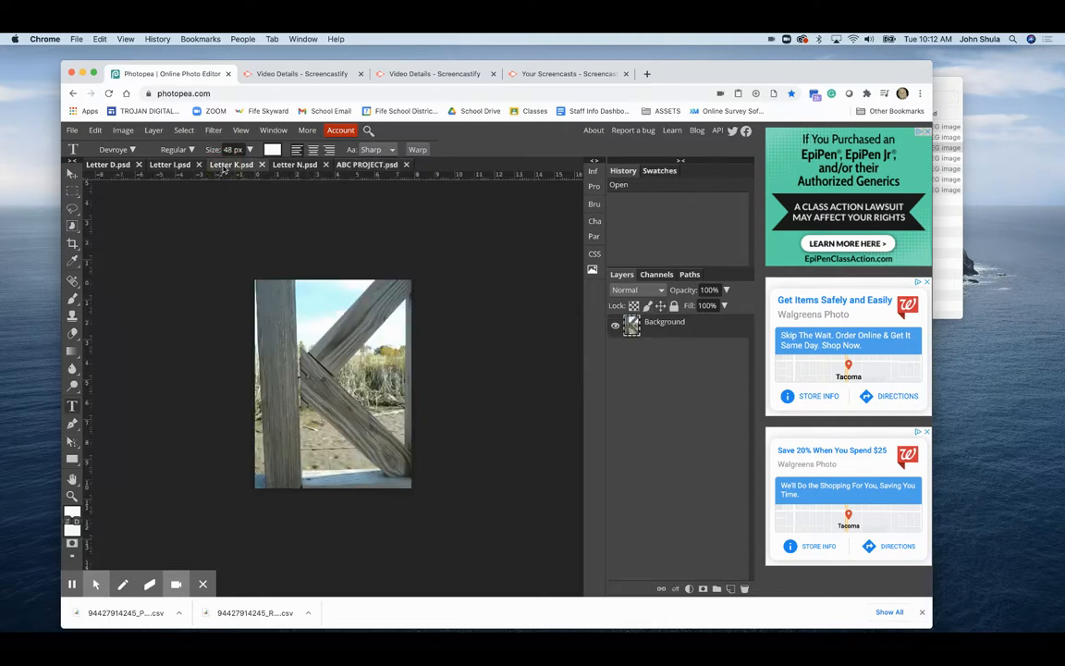
Try image widths of 8 in and 3 in for the Letter K photo, restoring its original size before confirming.
{"action": "left_click", "coordinate": [123, 130]}
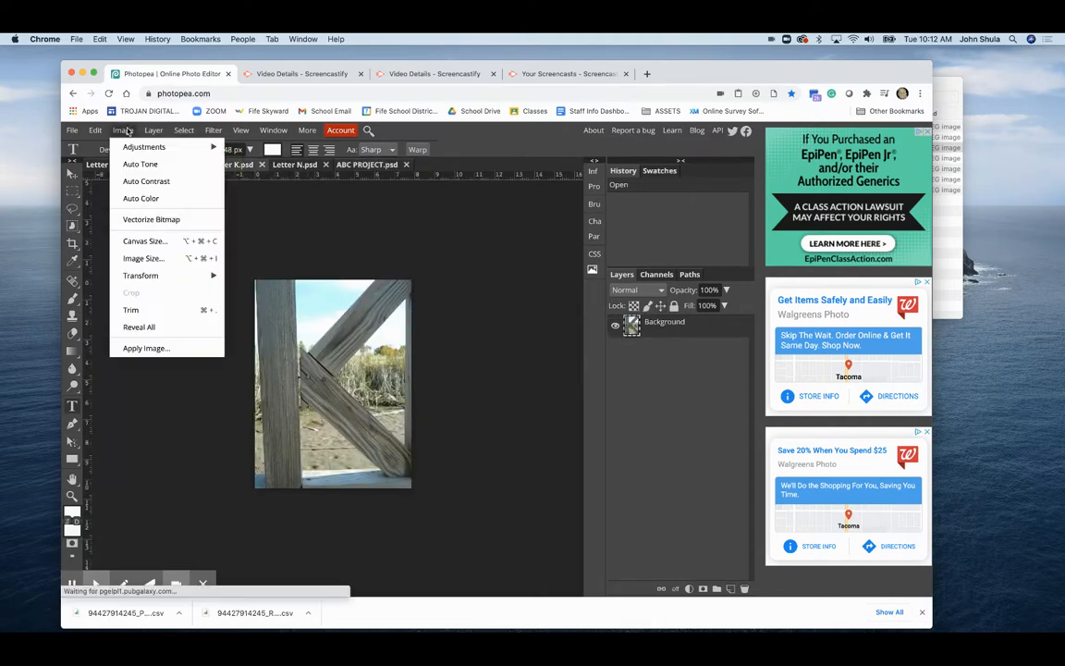
{"action": "left_click", "coordinate": [144, 258]}
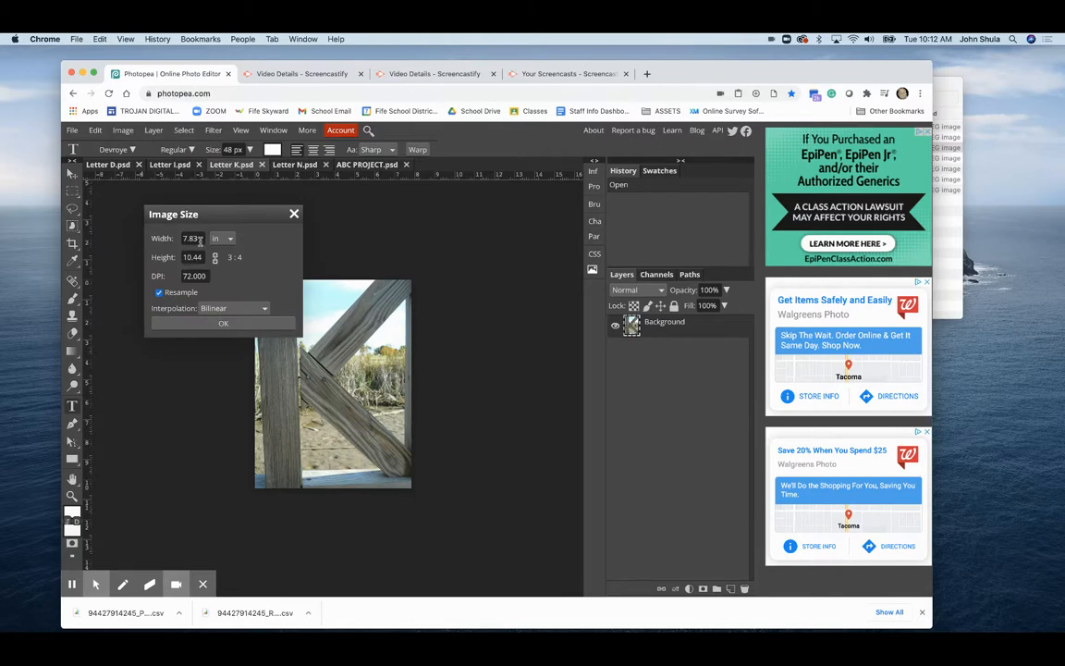
{"action": "left_click_drag", "start_coordinate": [200, 238], "coordinate": [182, 238]}
{"action": "type", "text": "8"}
{"action": "double_click", "coordinate": [196, 239]}
{"action": "left_click", "coordinate": [215, 257]}
{"action": "double_click", "coordinate": [188, 238]}
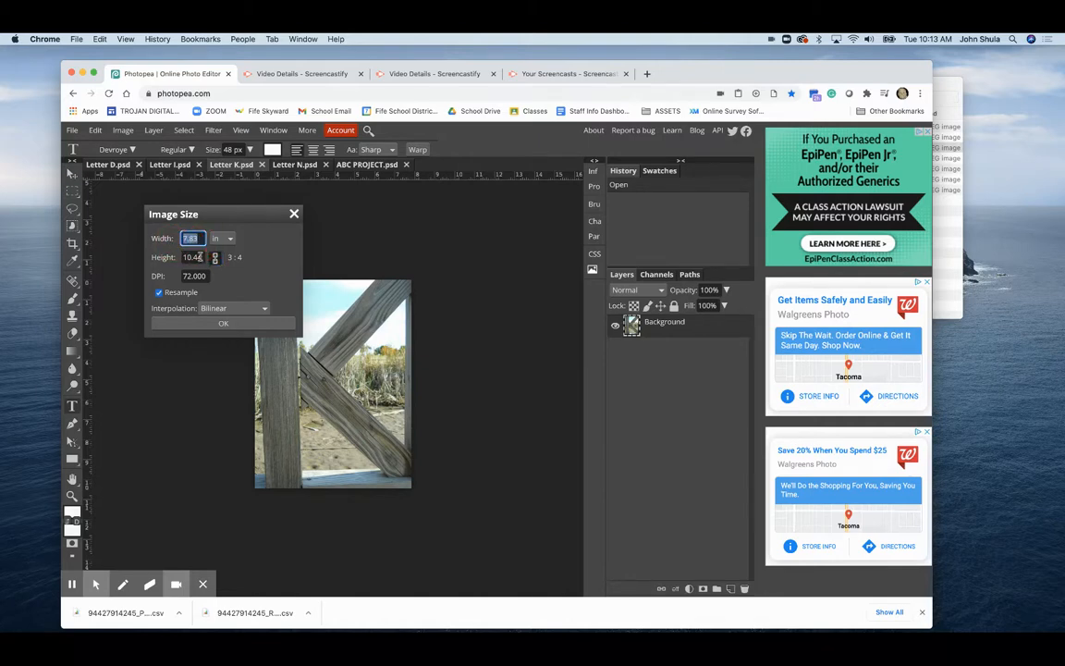
{"action": "type", "text": "3"}
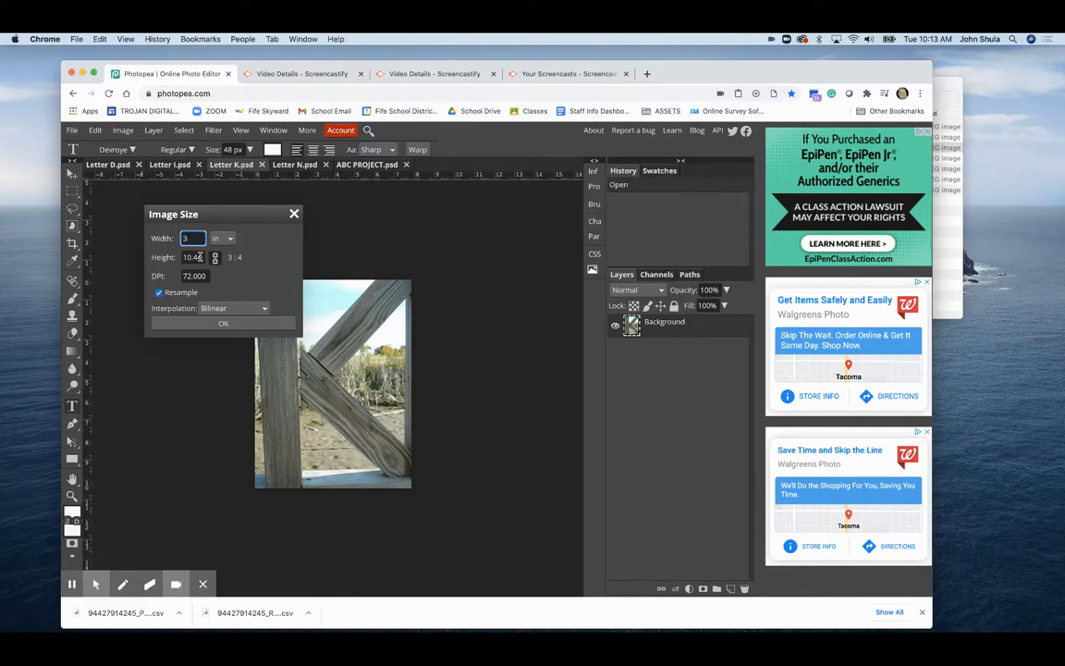
{"action": "key", "text": "super+z"}
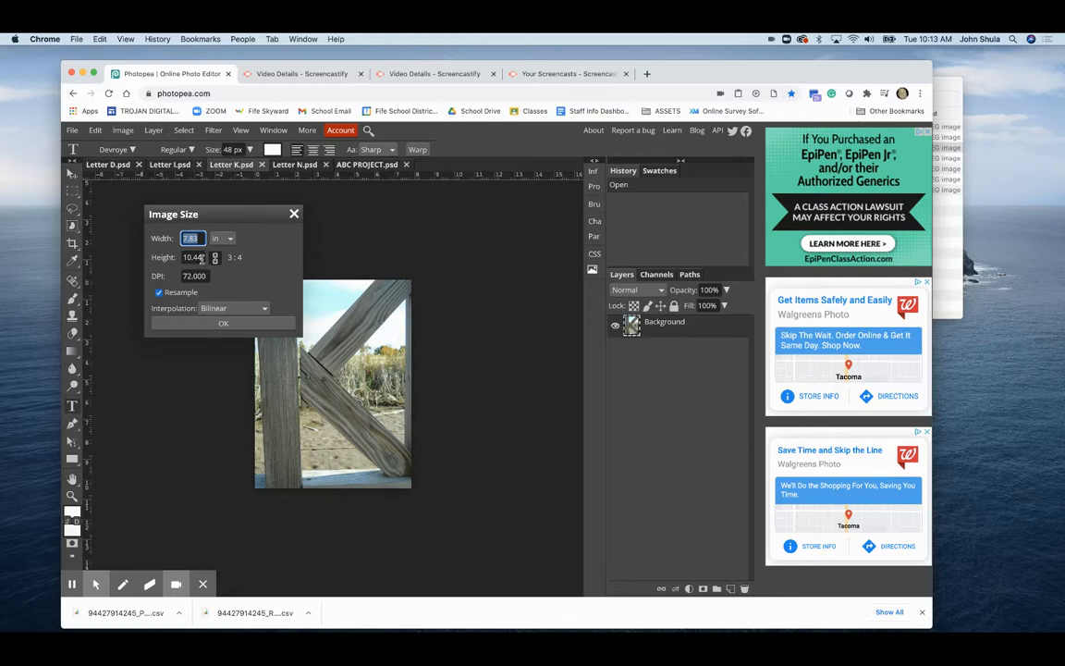
{"action": "left_click", "coordinate": [238, 324]}
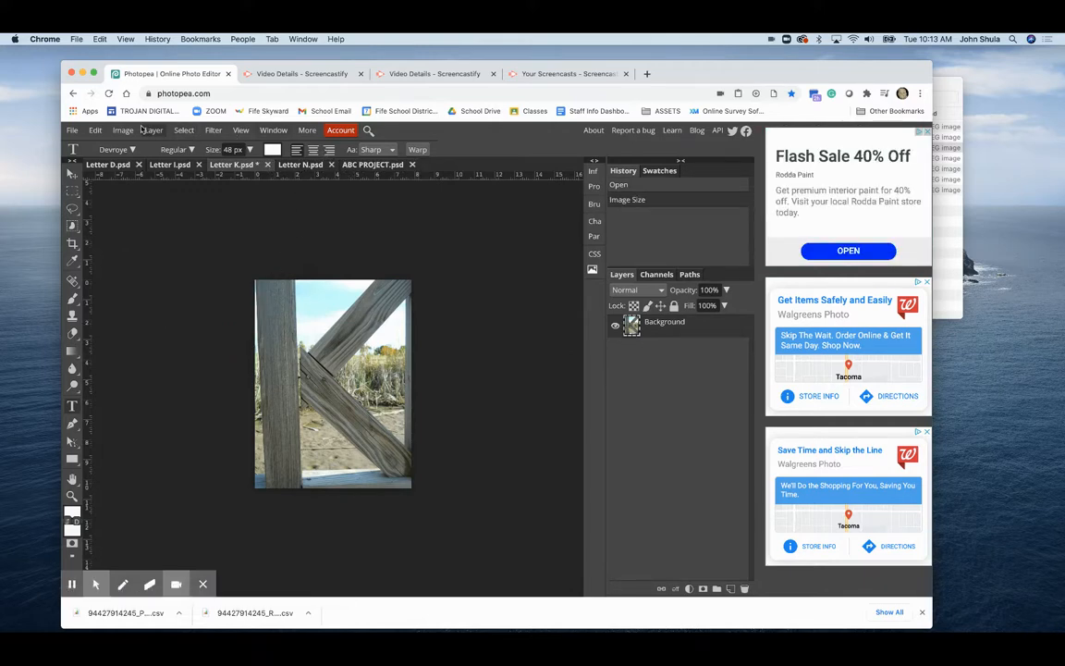
Copy the entire Letter K photo into ABC PROJECT.psd and shift the pasted layer slightly to the right.
{"action": "left_click", "coordinate": [188, 131]}
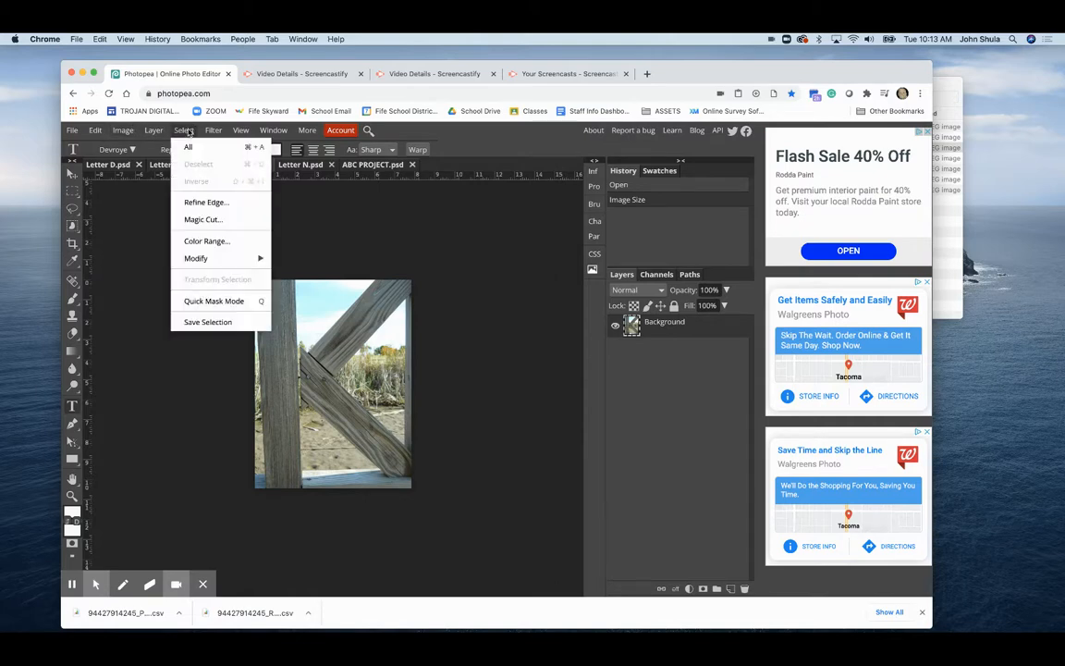
{"action": "left_click", "coordinate": [184, 146]}
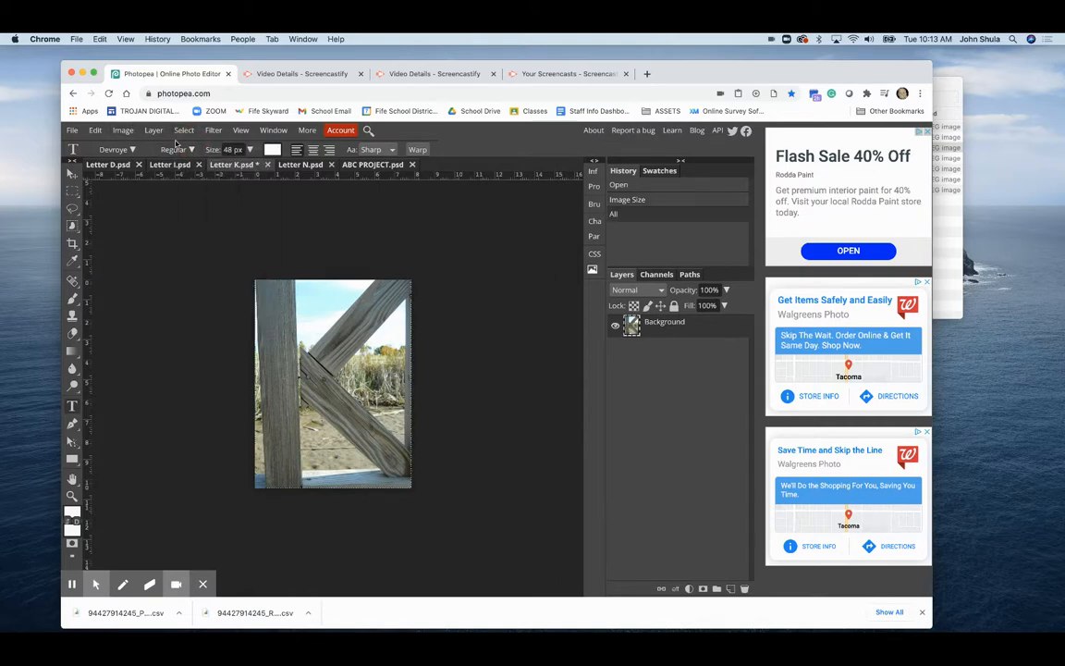
{"action": "left_click", "coordinate": [96, 131]}
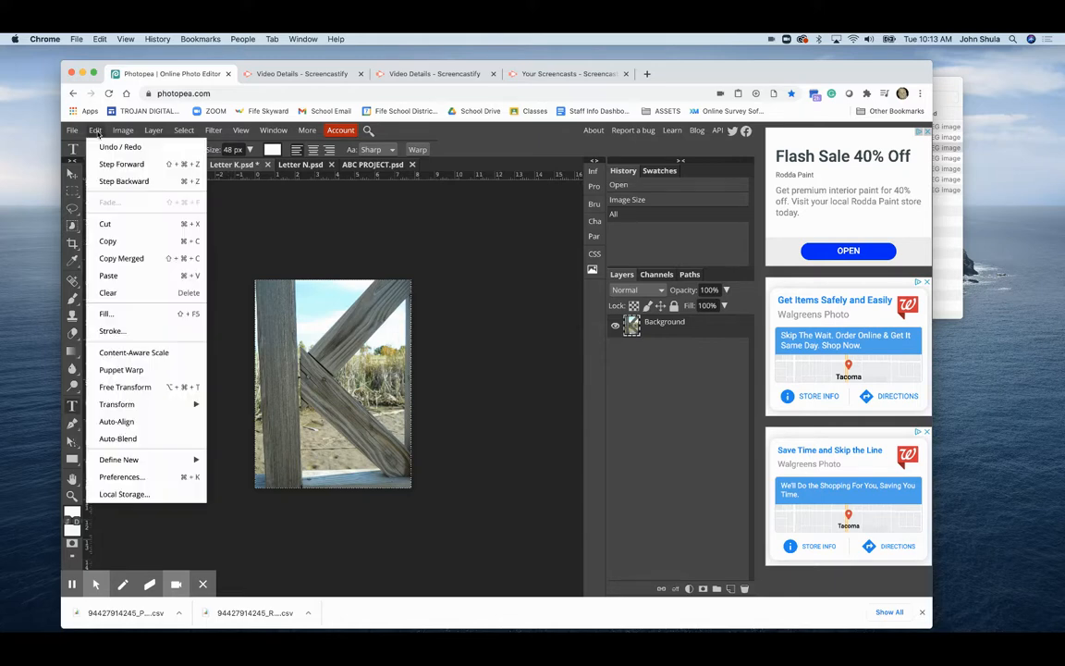
{"action": "left_click", "coordinate": [108, 243]}
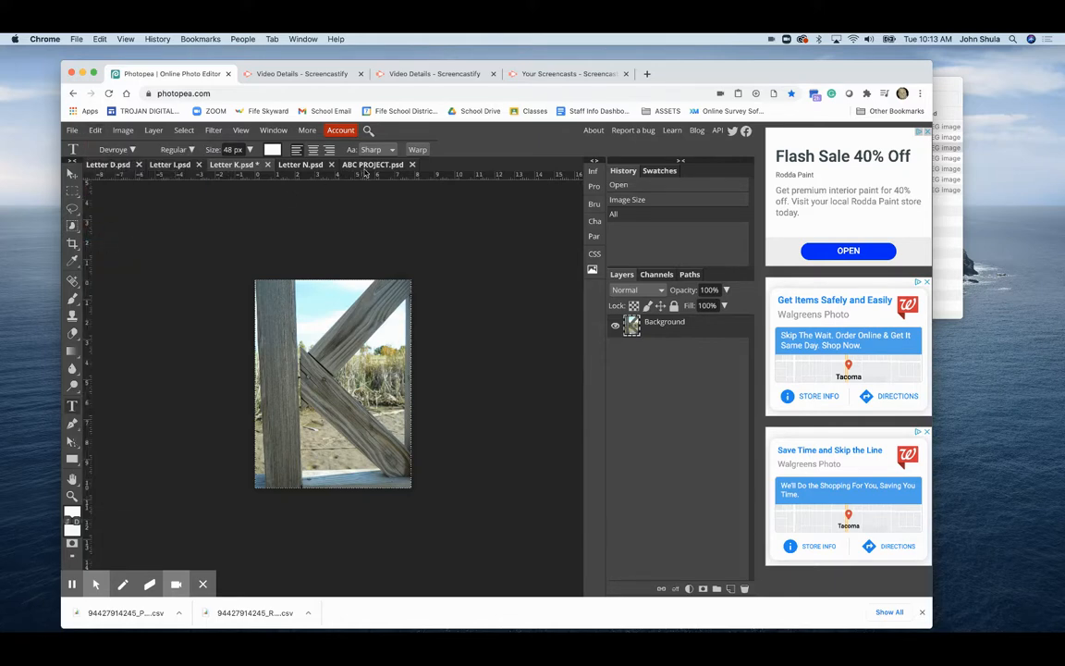
{"action": "left_click", "coordinate": [356, 164]}
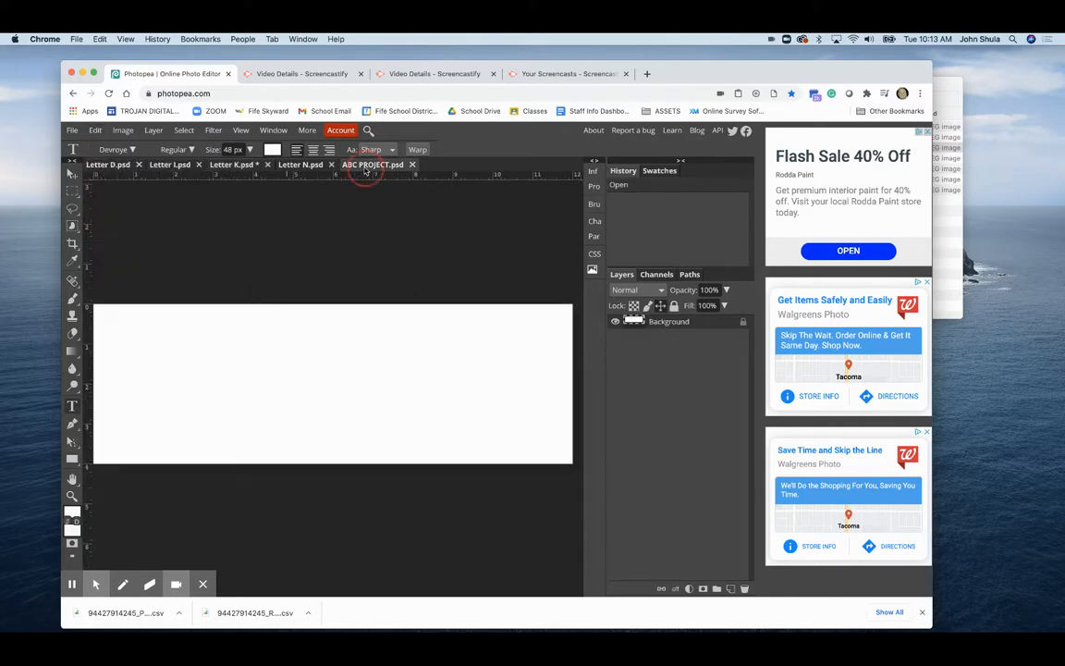
{"action": "left_click", "coordinate": [95, 131]}
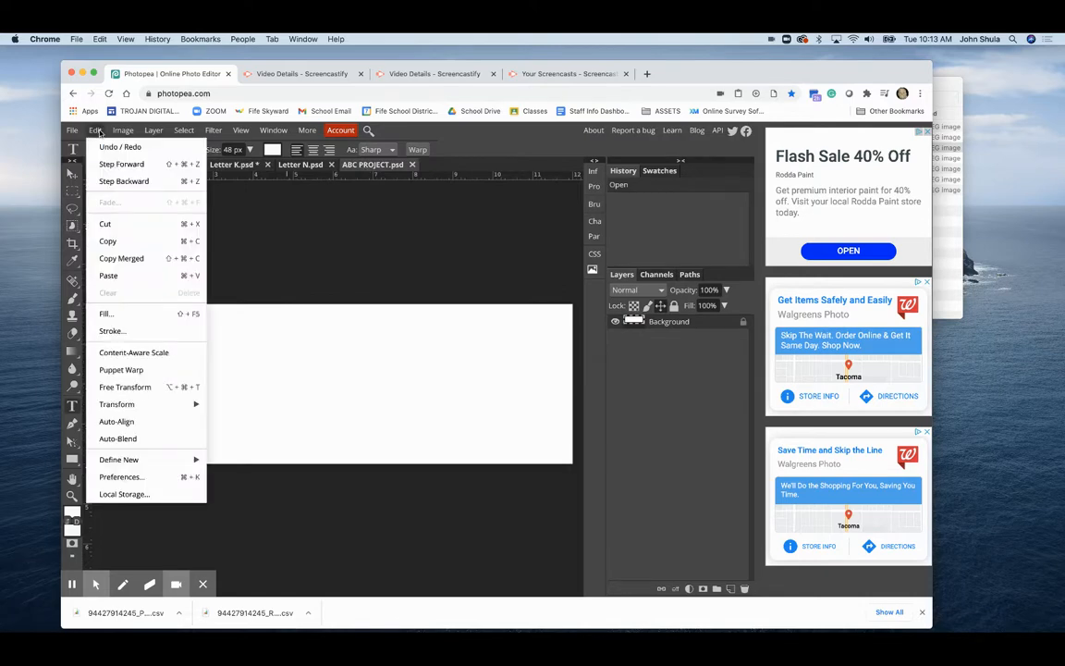
{"action": "left_click", "coordinate": [108, 276]}
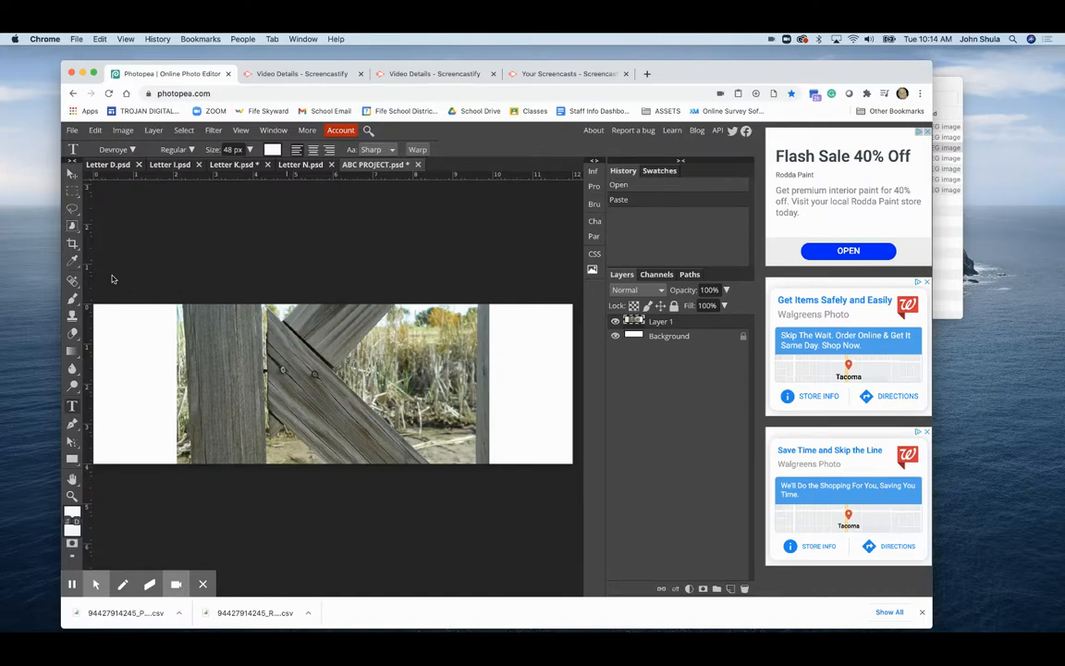
{"action": "left_click", "coordinate": [71, 176]}
{"action": "left_click_drag", "start_coordinate": [272, 352], "coordinate": [308, 356]}
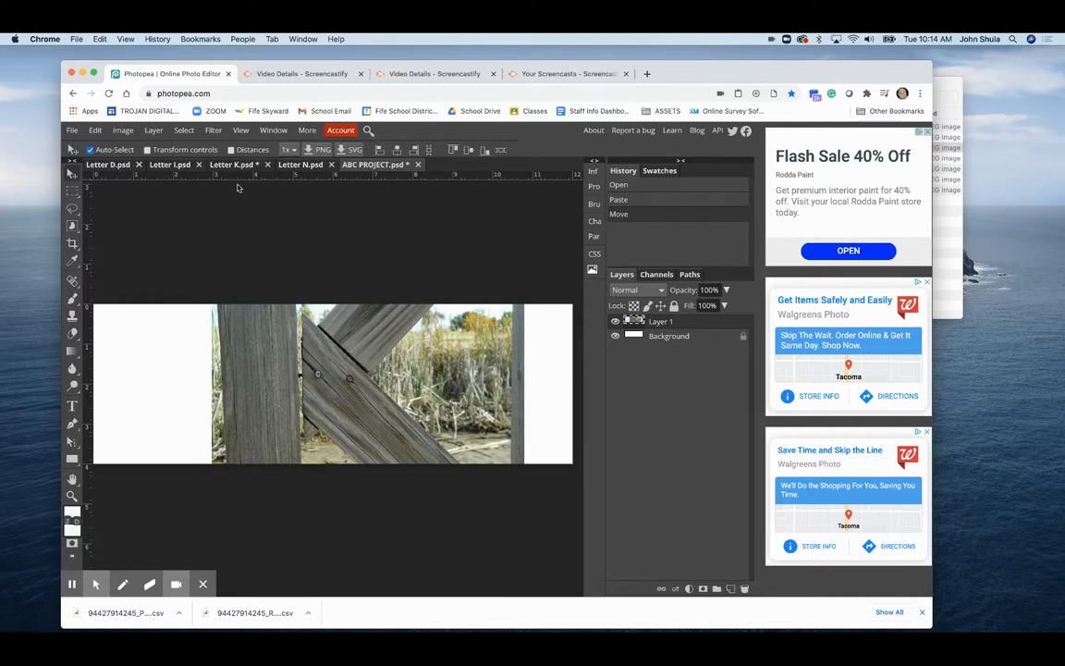
Scale the pasted K photo proportionally to about 58% with Free Transform and move it to the canvas's upper-left area.
{"action": "left_click", "coordinate": [123, 131]}
{"action": "mouse_move", "coordinate": [96, 132]}
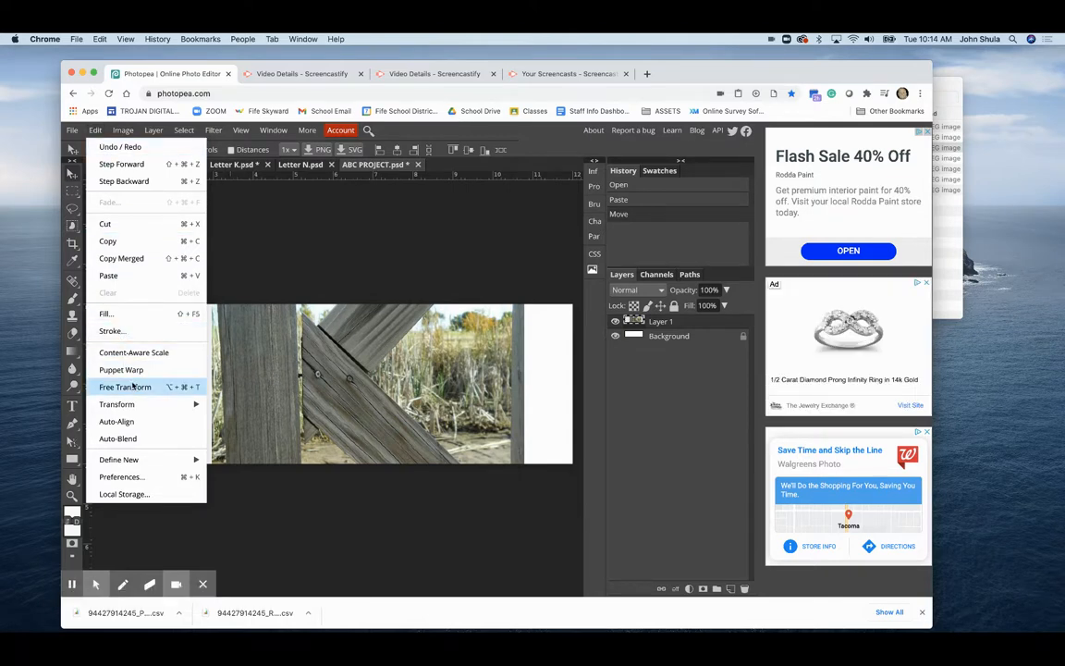
{"action": "left_click", "coordinate": [269, 229]}
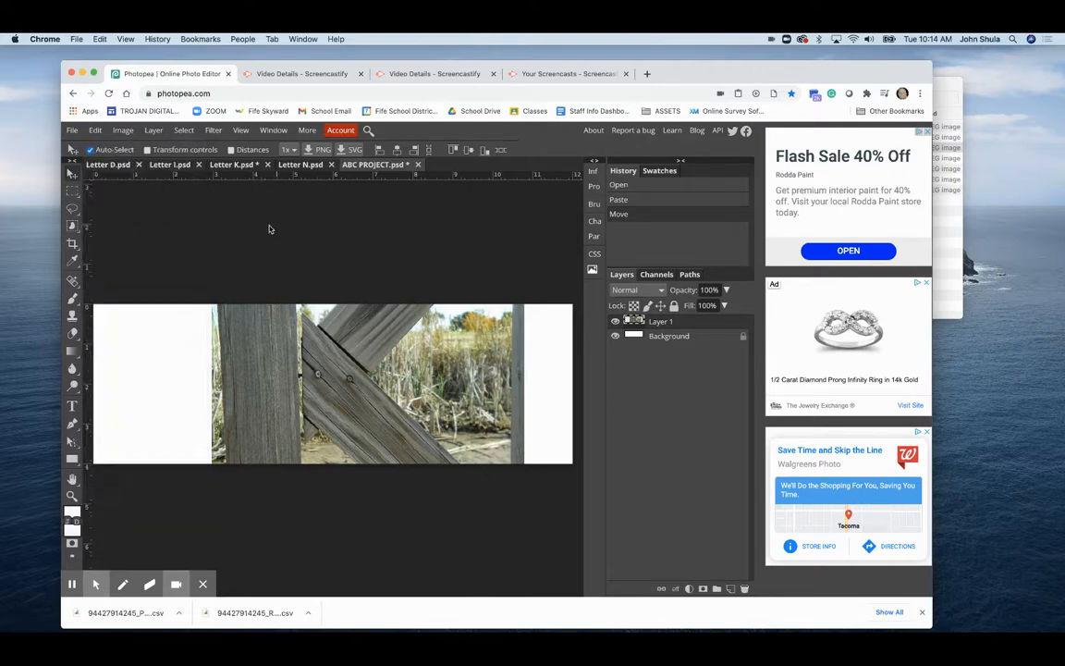
{"action": "left_click", "coordinate": [99, 131]}
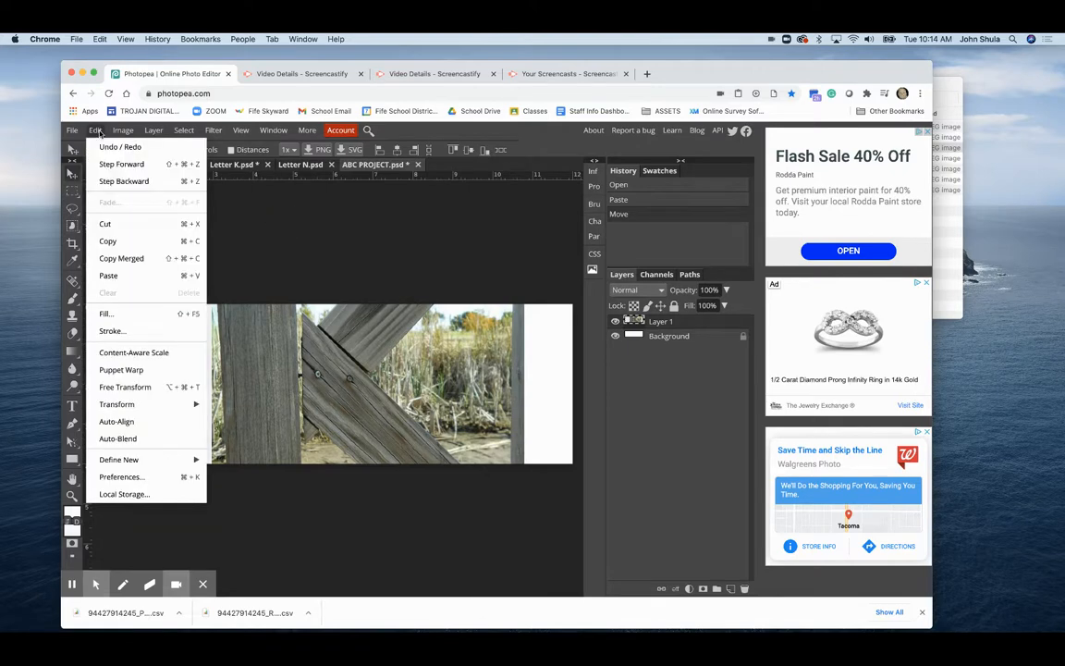
{"action": "left_click", "coordinate": [112, 387]}
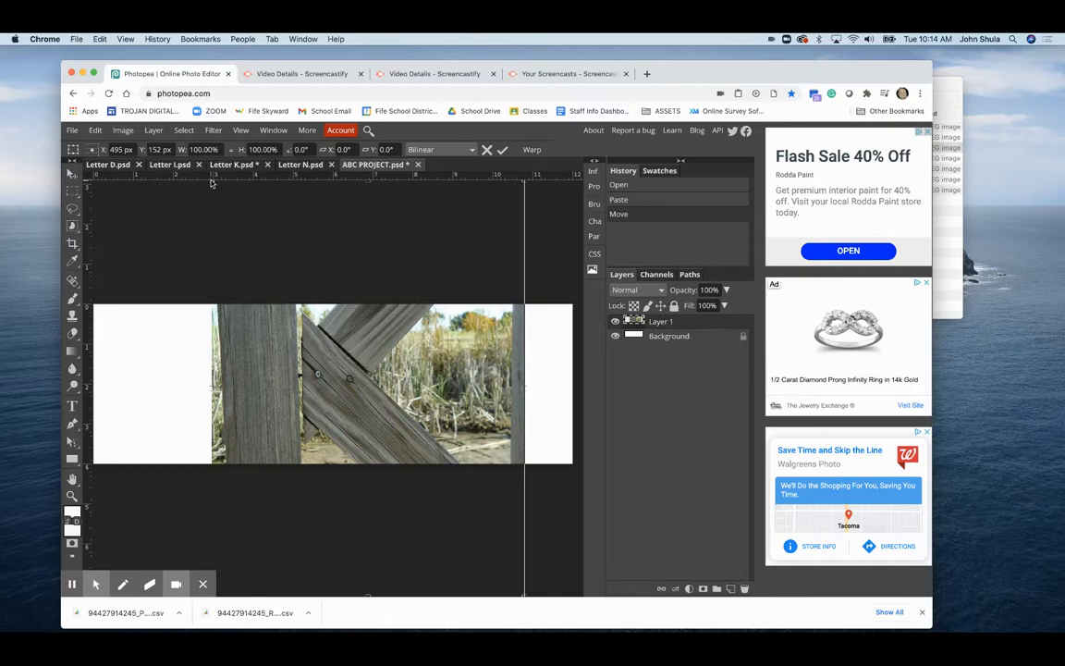
{"action": "left_click_drag", "start_coordinate": [210, 183], "coordinate": [342, 298]}
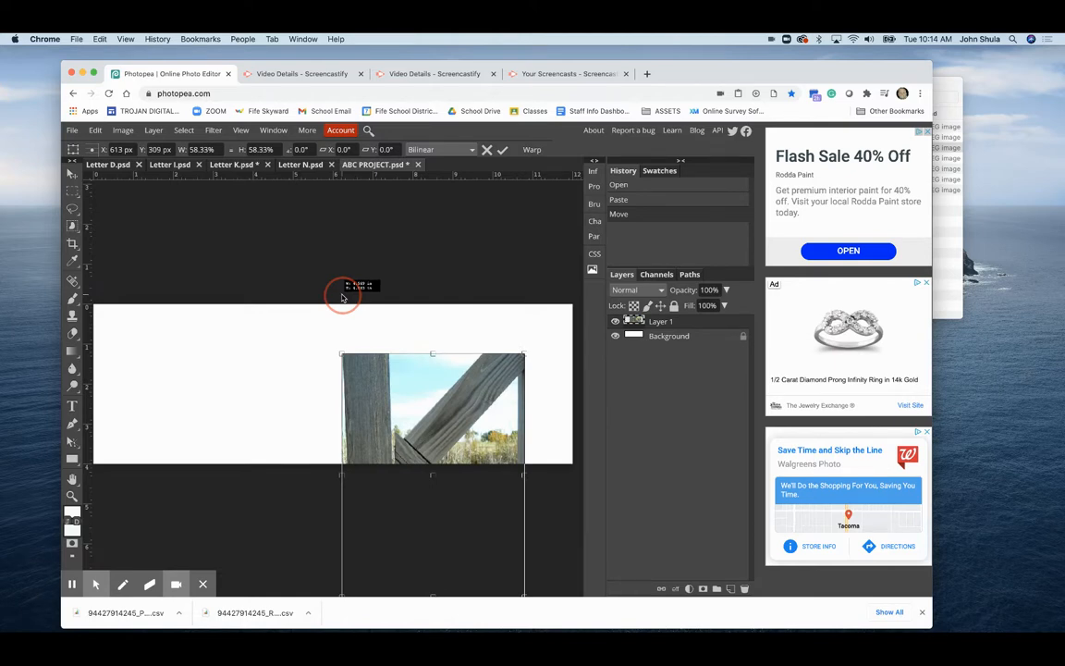
{"action": "left_click_drag", "start_coordinate": [343, 296], "coordinate": [342, 295]}
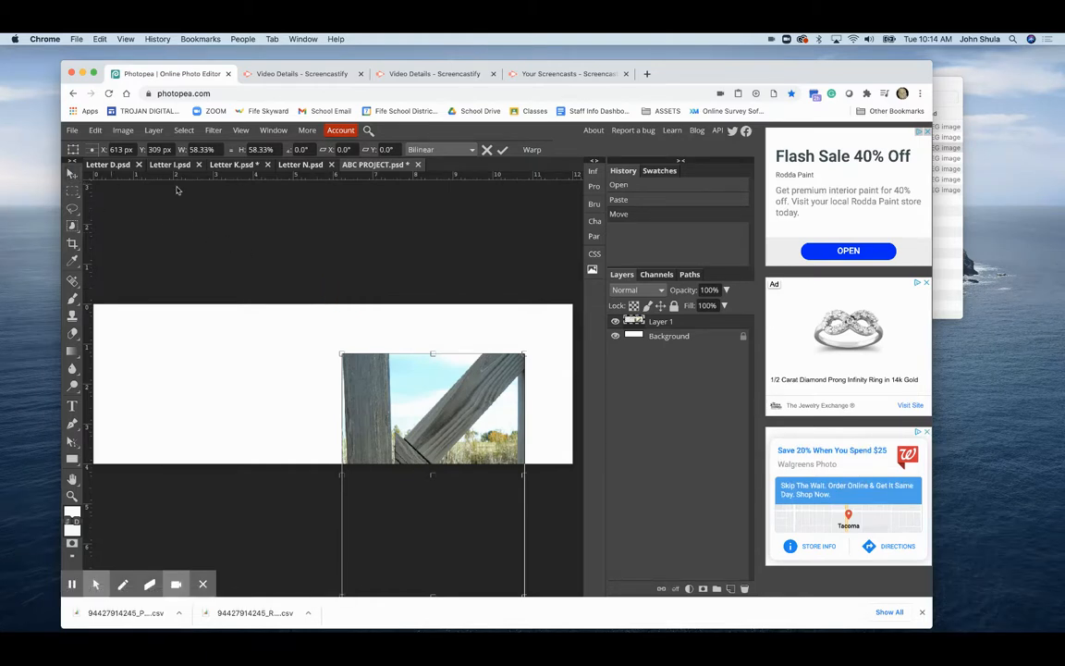
{"action": "left_click", "coordinate": [502, 150]}
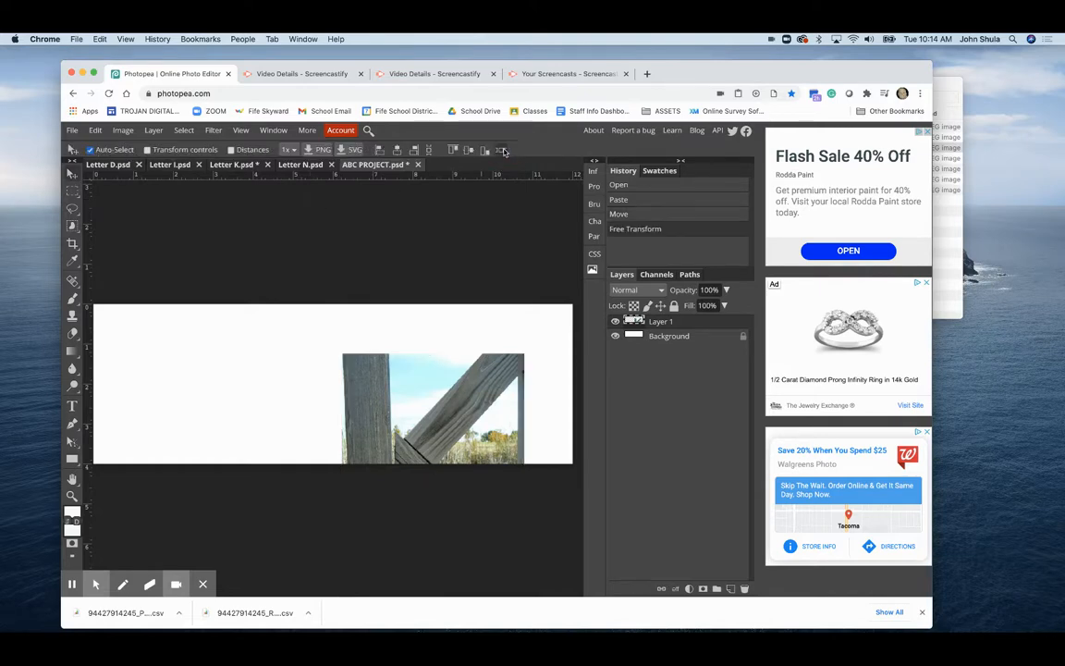
{"action": "left_click_drag", "start_coordinate": [385, 386], "coordinate": [148, 319]}
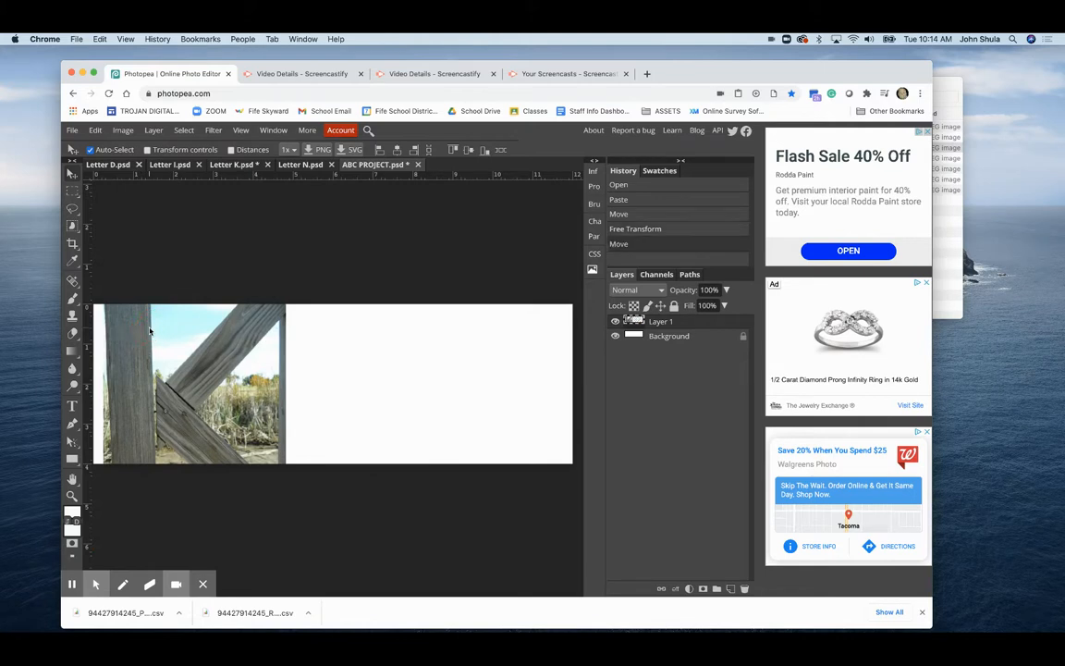
Free Transform the K photo to about 66%, fitting it to the full canvas height against the canvas's left edge.
{"action": "left_click", "coordinate": [95, 130]}
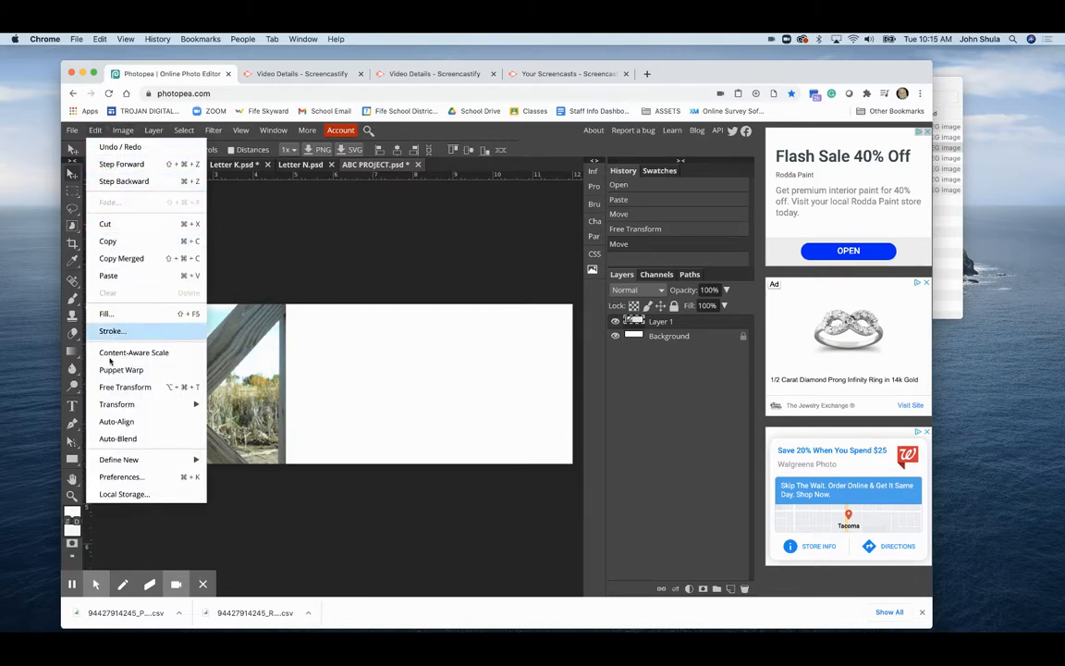
{"action": "left_click", "coordinate": [111, 388]}
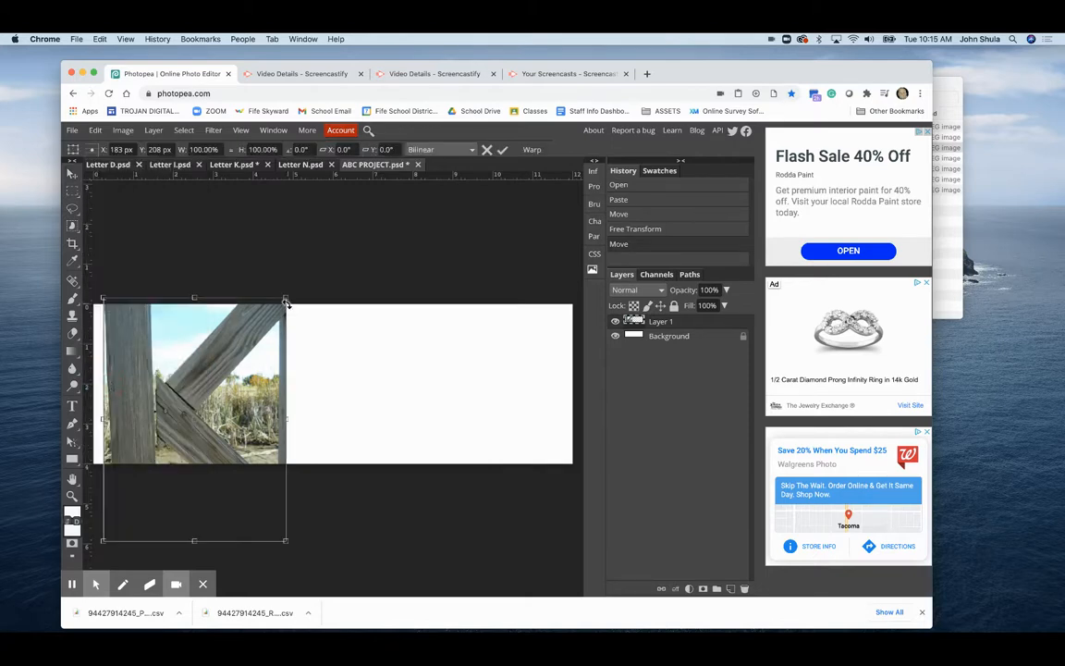
{"action": "left_click_drag", "start_coordinate": [286, 297], "coordinate": [222, 340]}
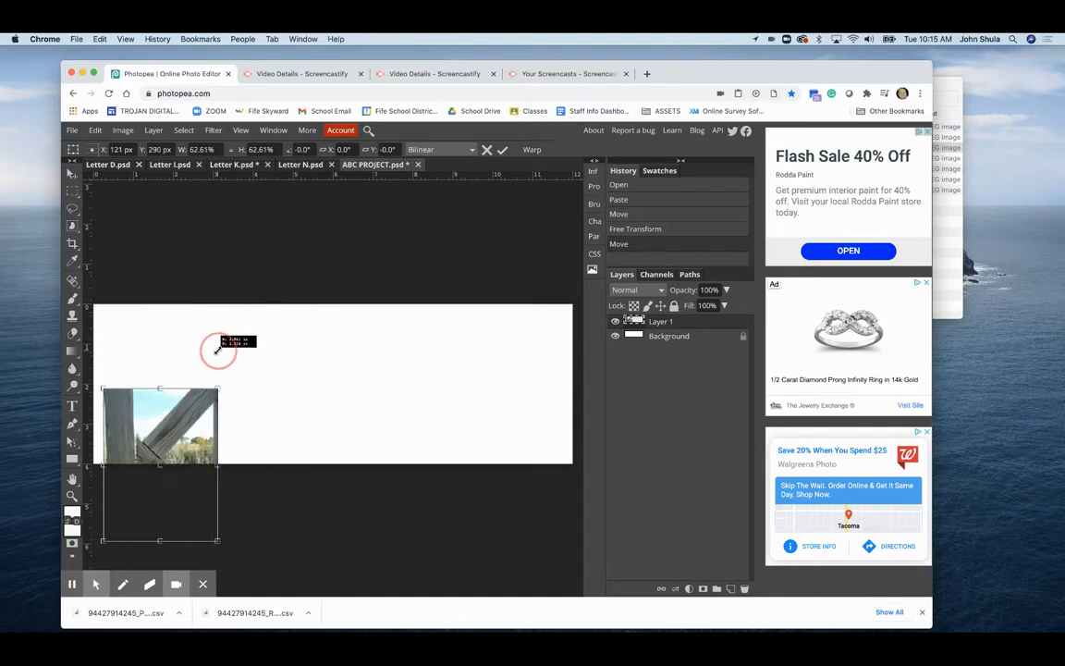
{"action": "left_click_drag", "start_coordinate": [187, 417], "coordinate": [163, 304]}
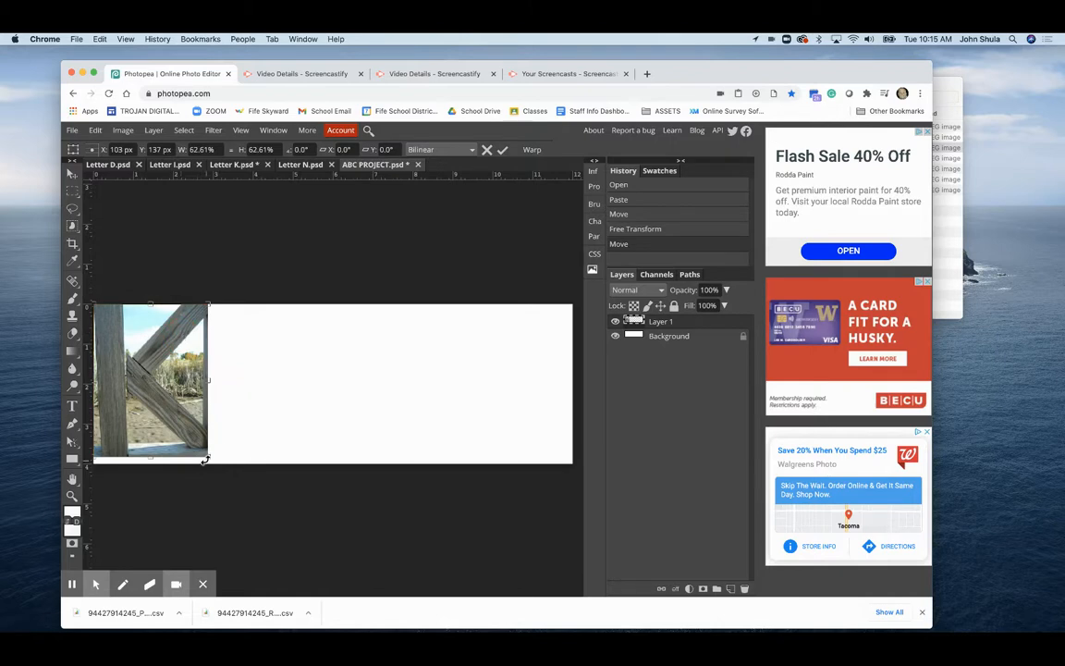
{"action": "left_click_drag", "start_coordinate": [208, 455], "coordinate": [213, 464]}
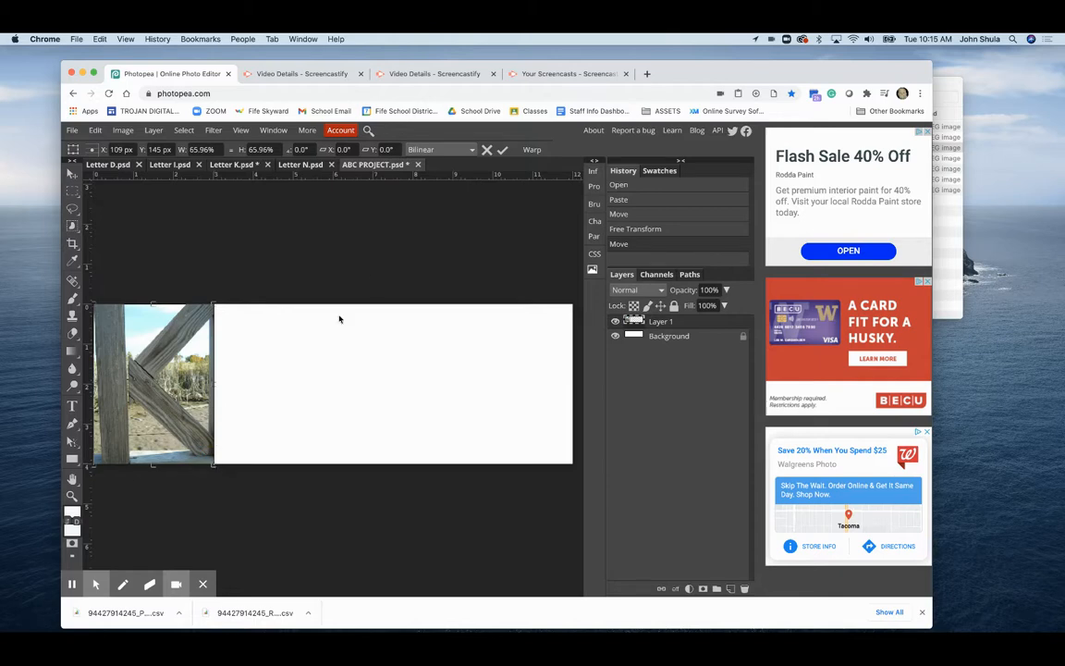
{"action": "left_click", "coordinate": [503, 151]}
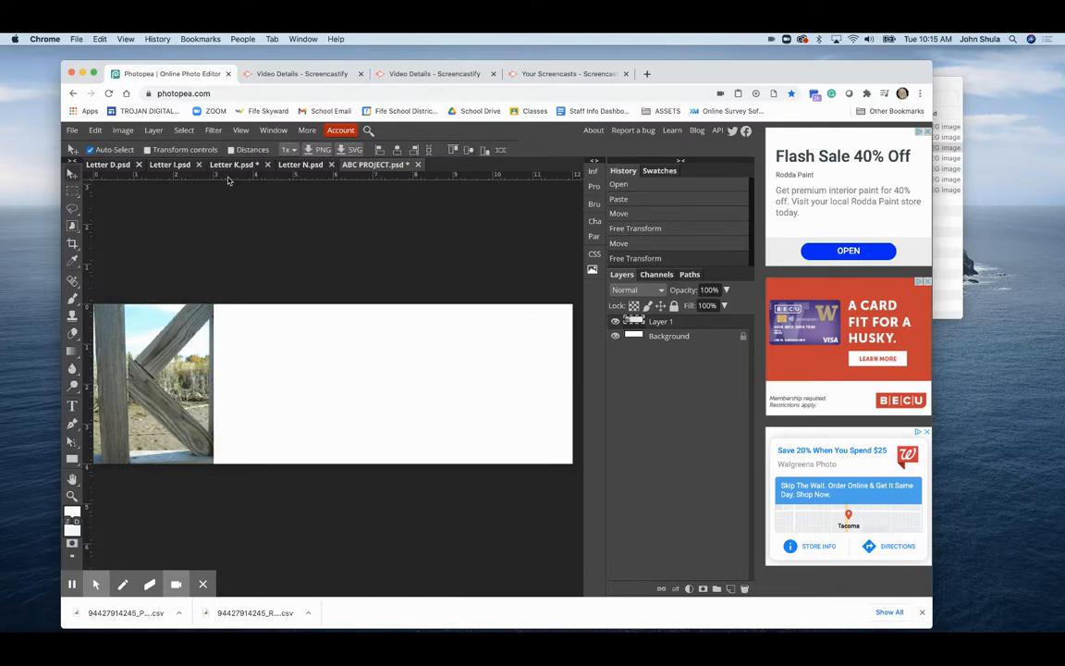
Copy the entire Letter I photo and paste it into ABC PROJECT.psd.
{"action": "left_click", "coordinate": [166, 161]}
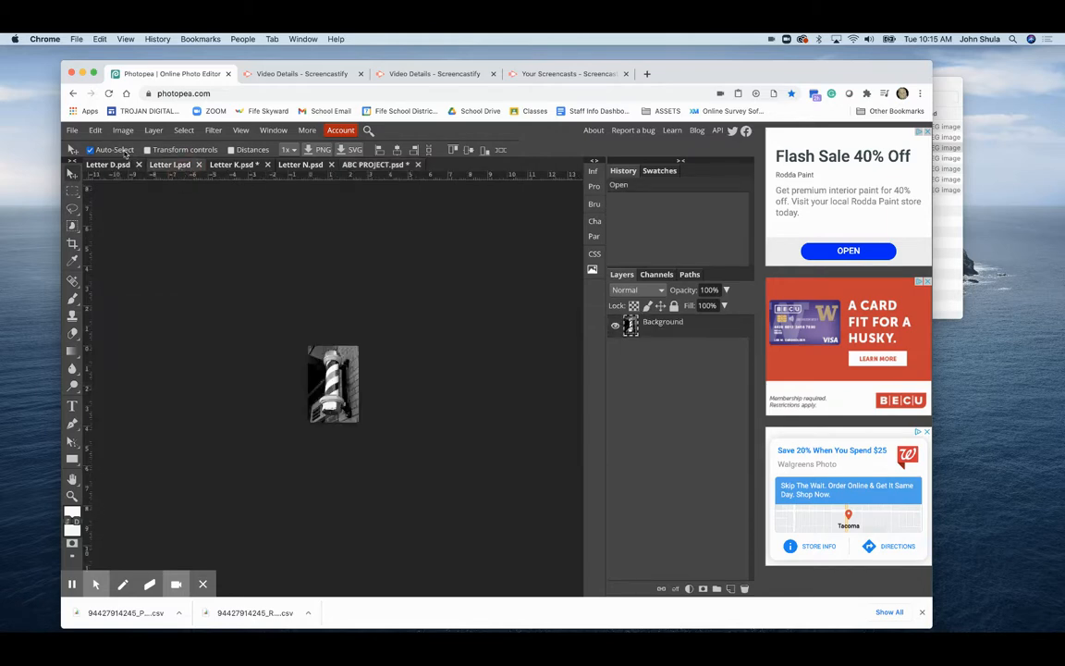
{"action": "left_click", "coordinate": [180, 129]}
{"action": "left_click", "coordinate": [188, 147]}
{"action": "left_click", "coordinate": [95, 130]}
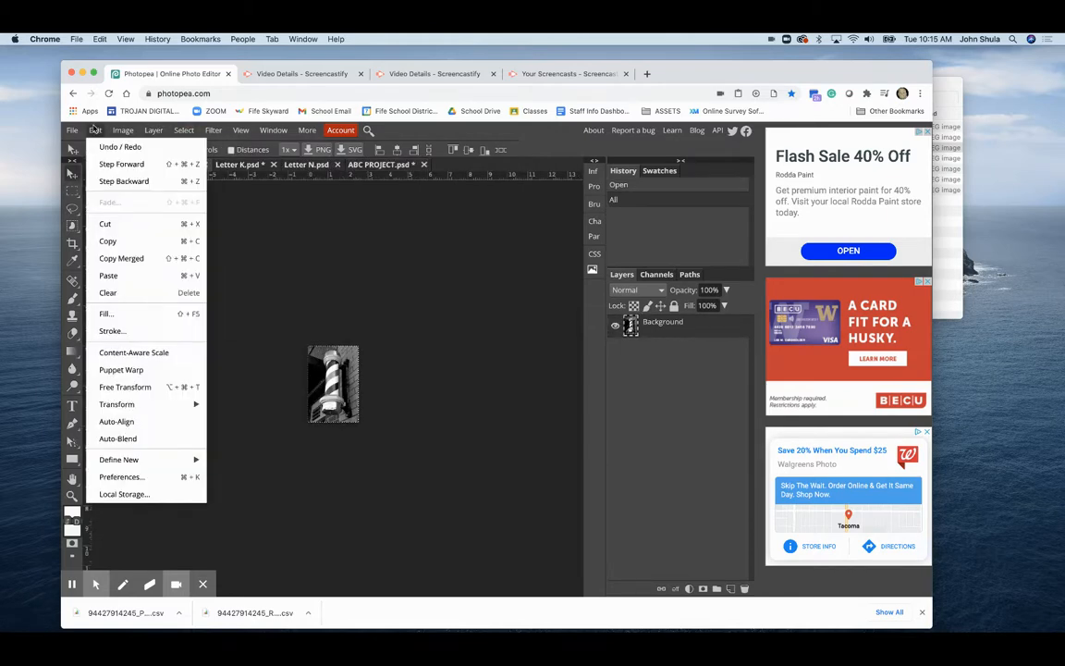
{"action": "left_click", "coordinate": [105, 242]}
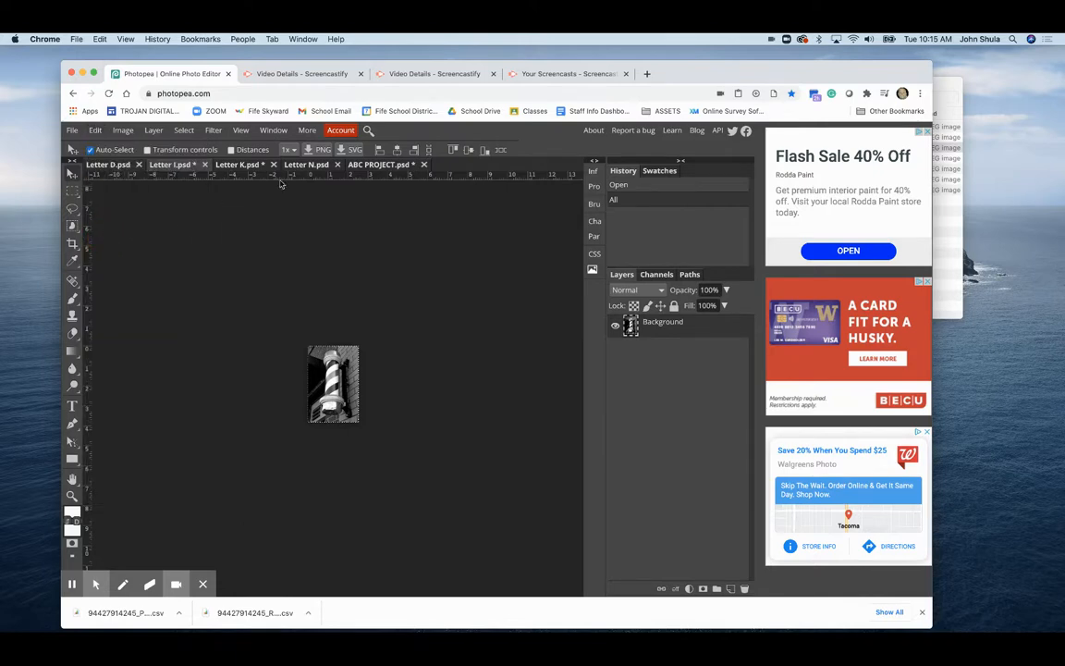
{"action": "left_click", "coordinate": [366, 167]}
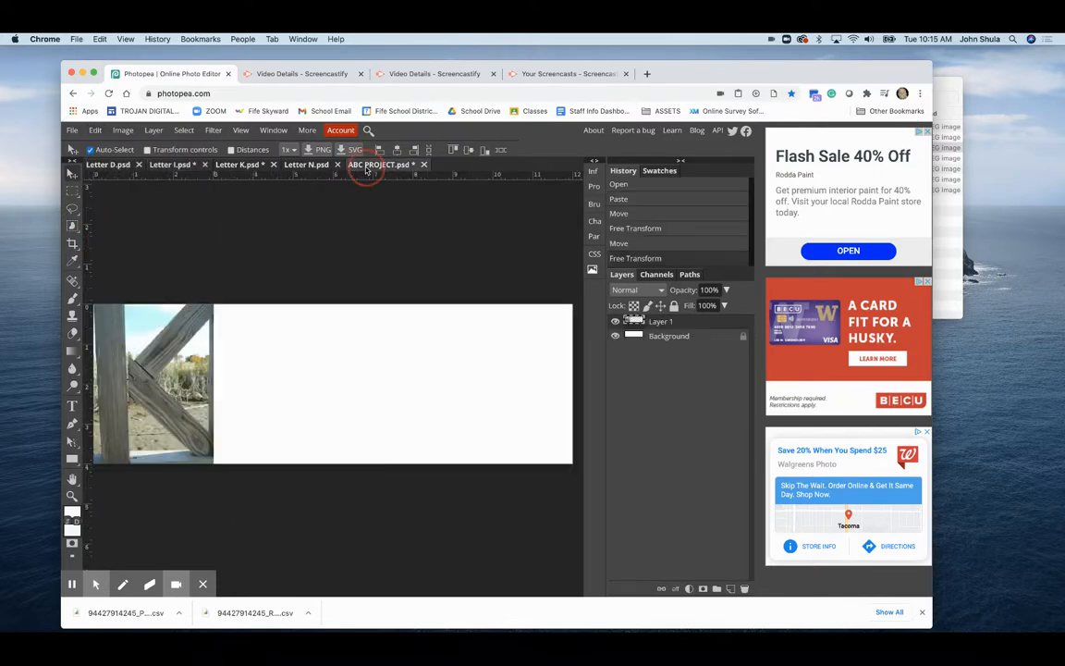
{"action": "left_click", "coordinate": [94, 131]}
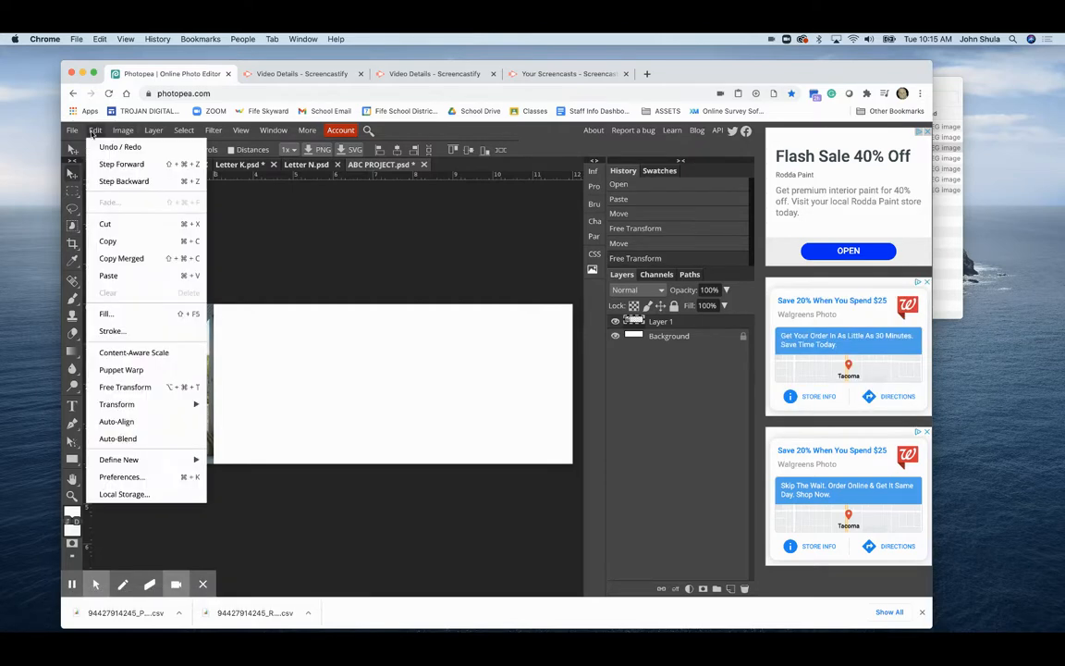
{"action": "left_click", "coordinate": [101, 275]}
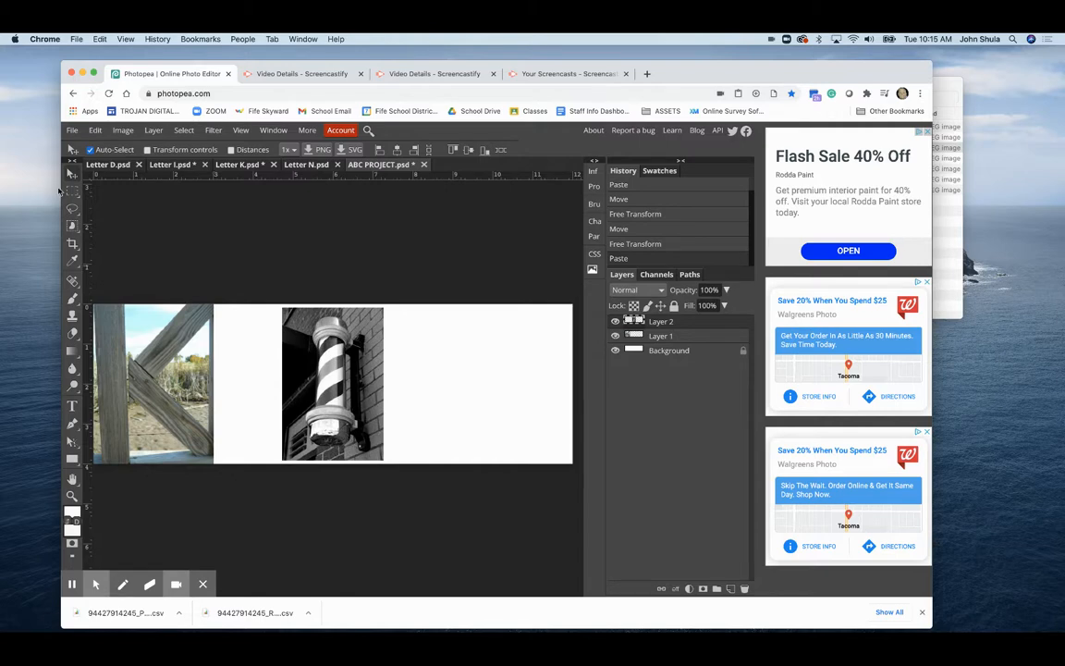
Enlarge the I photo proportionally to about 111% and move it flush against the K photo's right edge.
{"action": "left_click", "coordinate": [94, 130]}
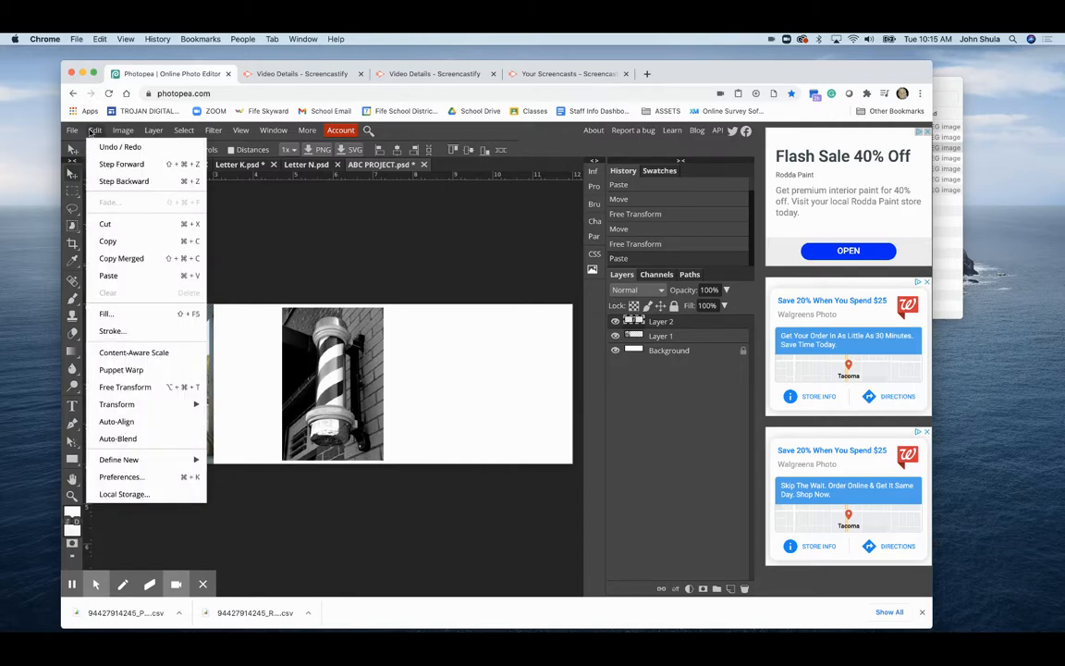
{"action": "left_click", "coordinate": [115, 387]}
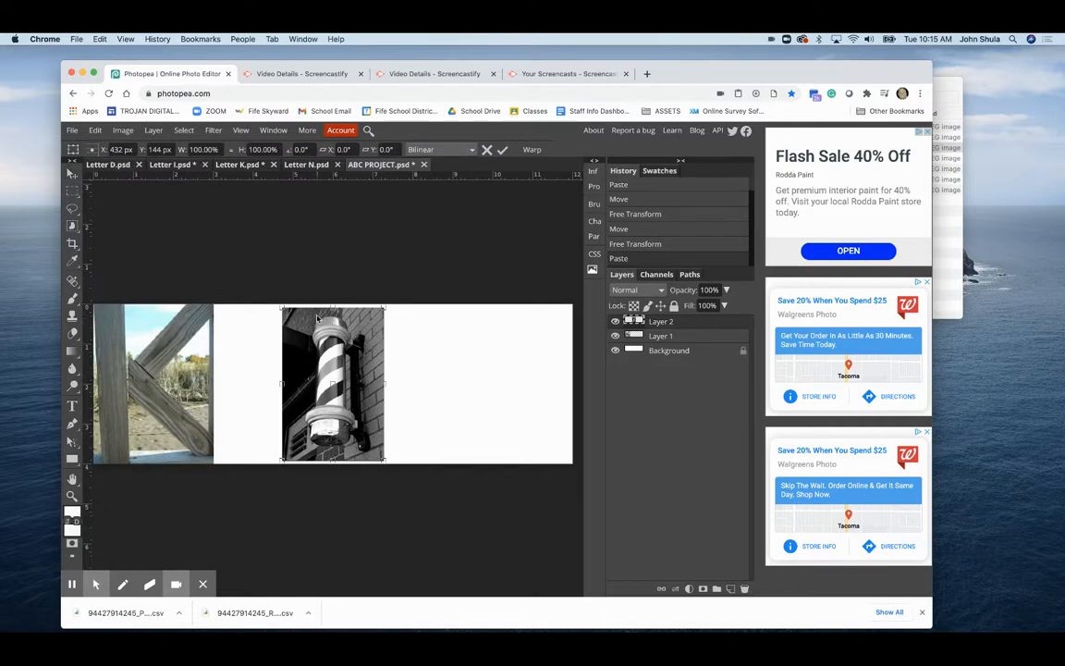
{"action": "left_click_drag", "start_coordinate": [282, 307], "coordinate": [270, 290]}
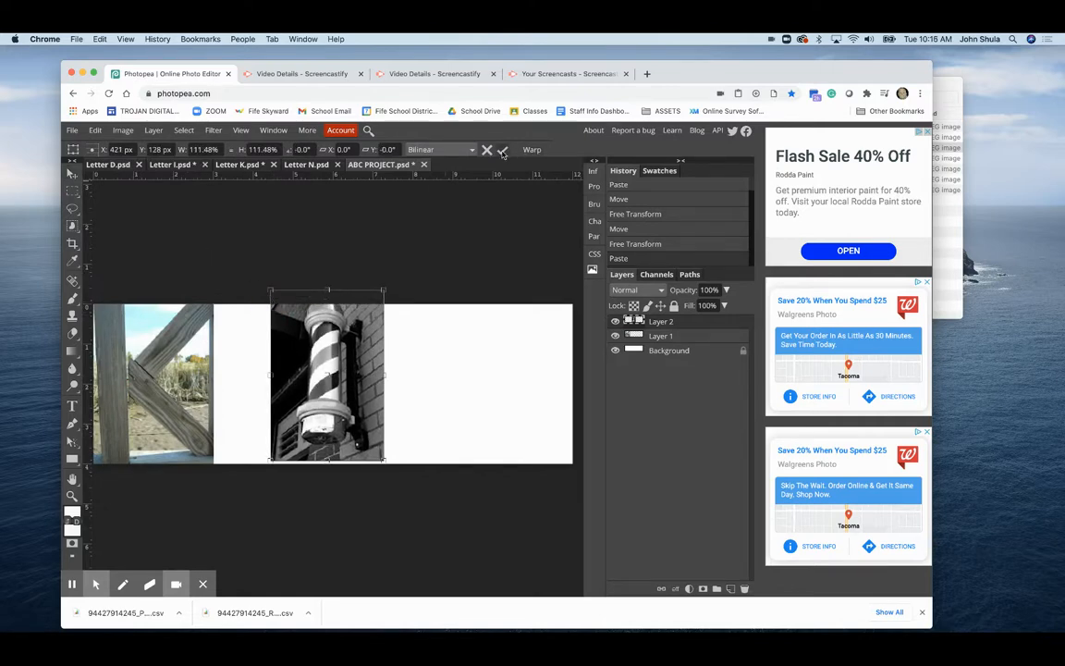
{"action": "key", "text": "Return"}
{"action": "left_click_drag", "start_coordinate": [341, 346], "coordinate": [283, 352]}
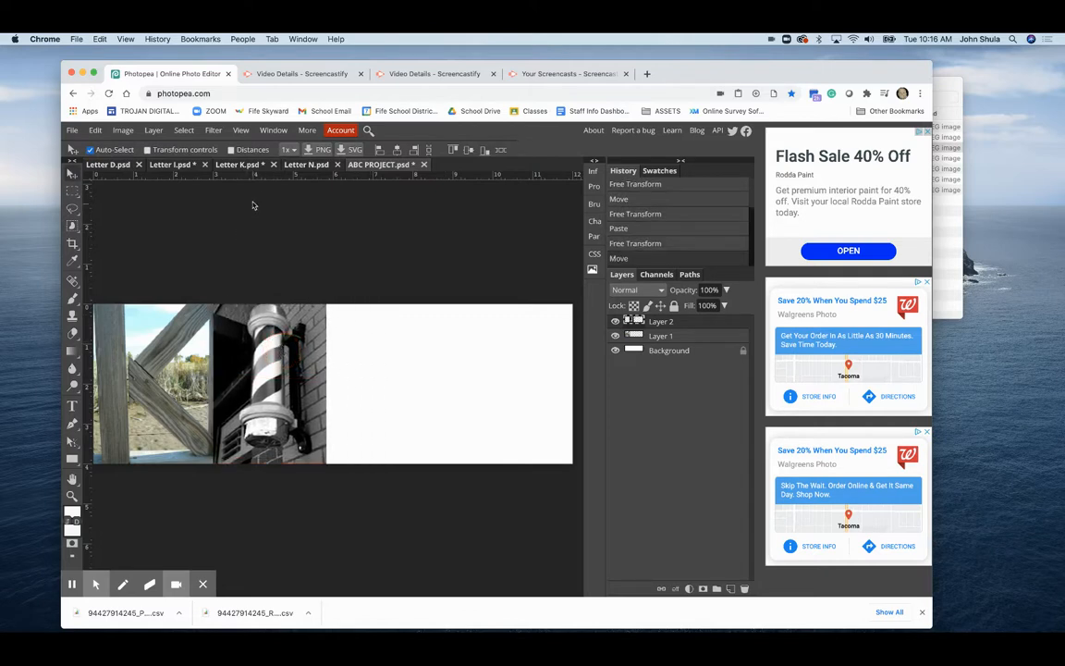
Switch to the Letter N document and check its image size without changing it.
{"action": "left_click", "coordinate": [309, 164]}
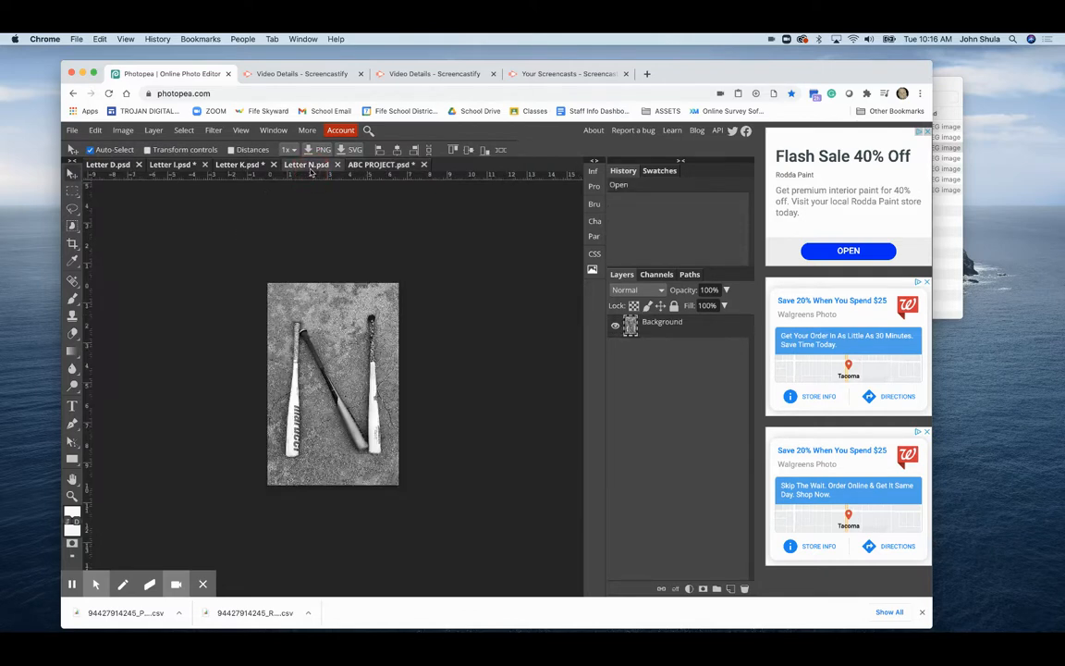
{"action": "left_click", "coordinate": [123, 129]}
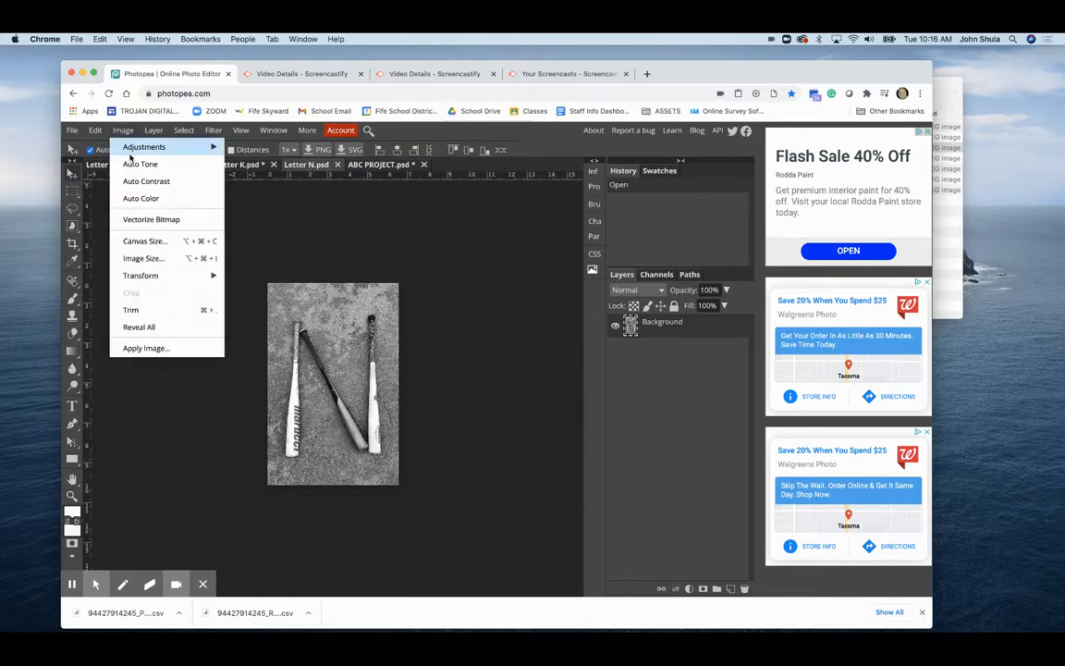
{"action": "left_click", "coordinate": [139, 257]}
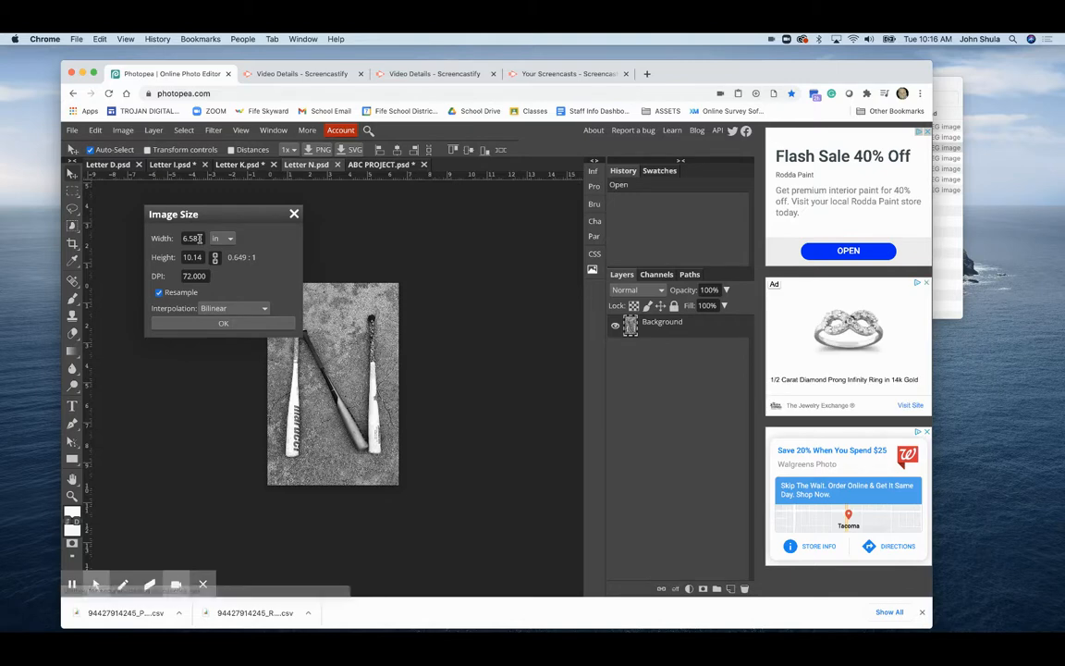
{"action": "left_click", "coordinate": [294, 215]}
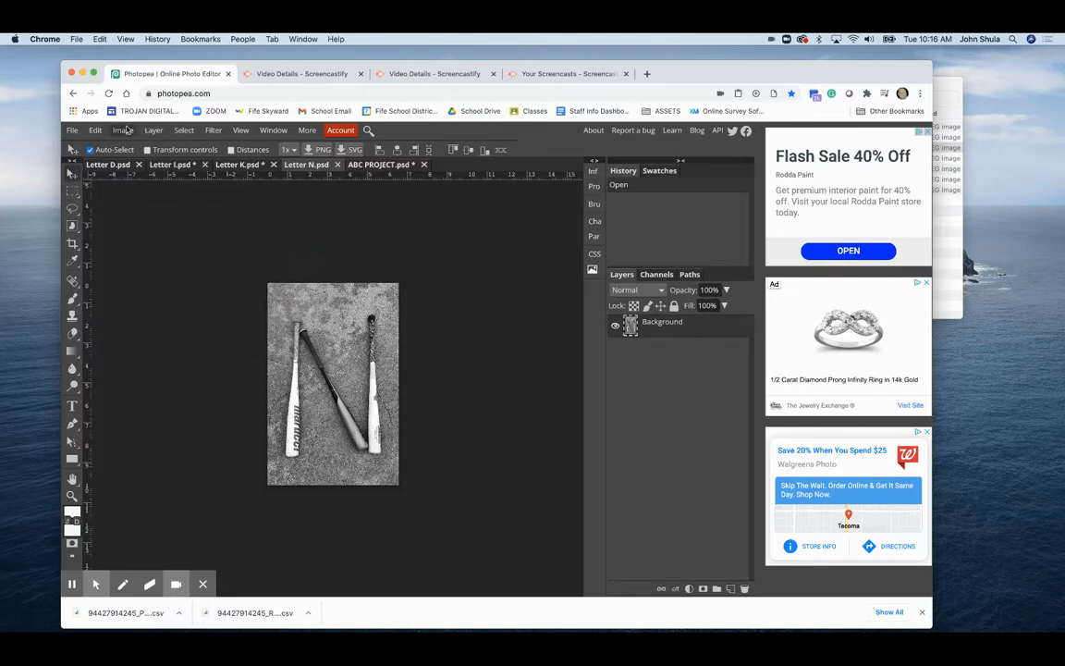
Copy the entire Letter N photo and paste it into ABC PROJECT.psd.
{"action": "left_click", "coordinate": [184, 130]}
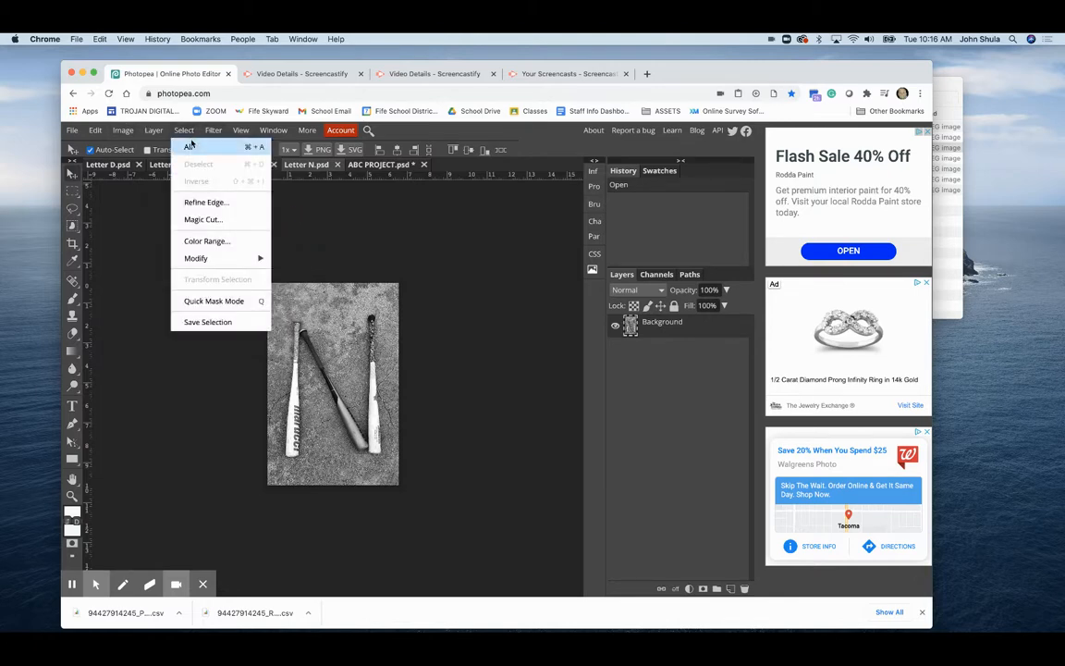
{"action": "left_click", "coordinate": [191, 146]}
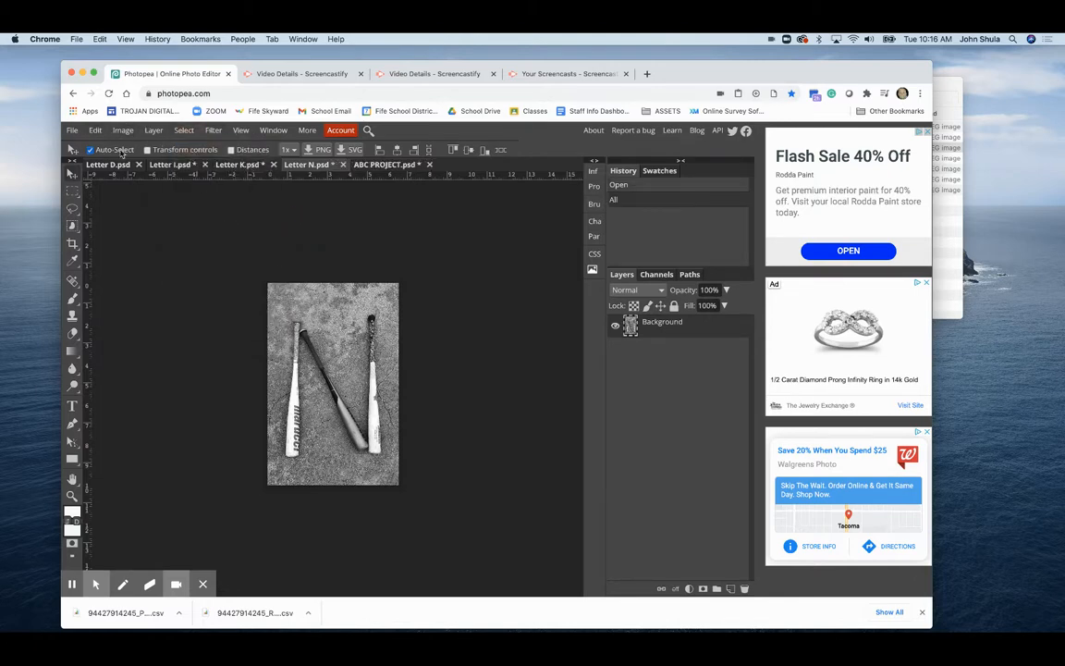
{"action": "left_click", "coordinate": [96, 131]}
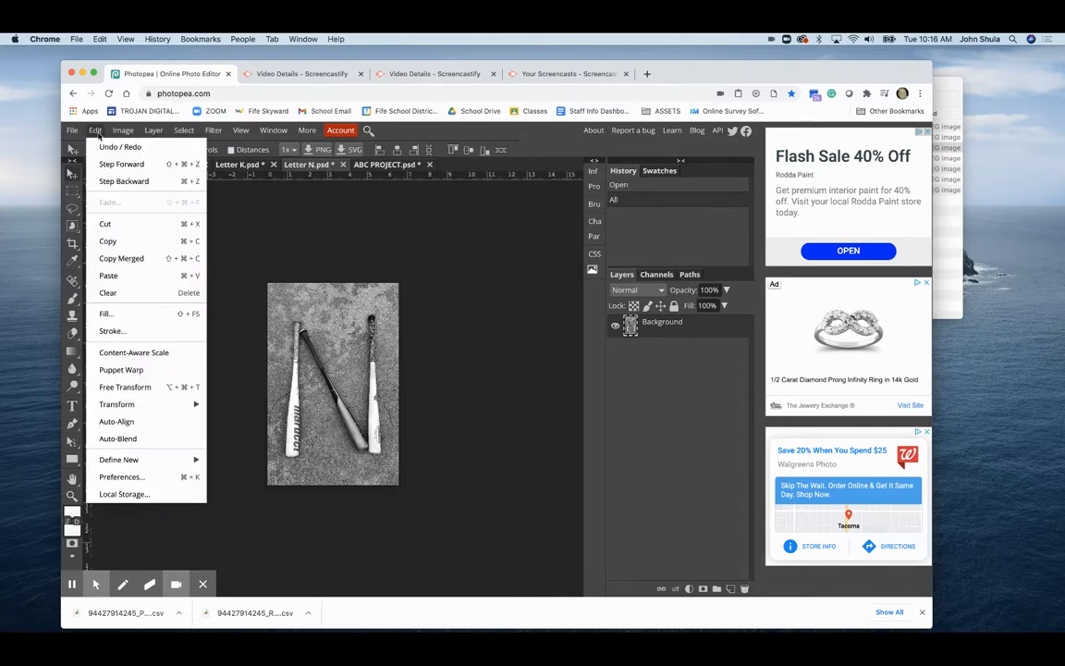
{"action": "left_click", "coordinate": [104, 242]}
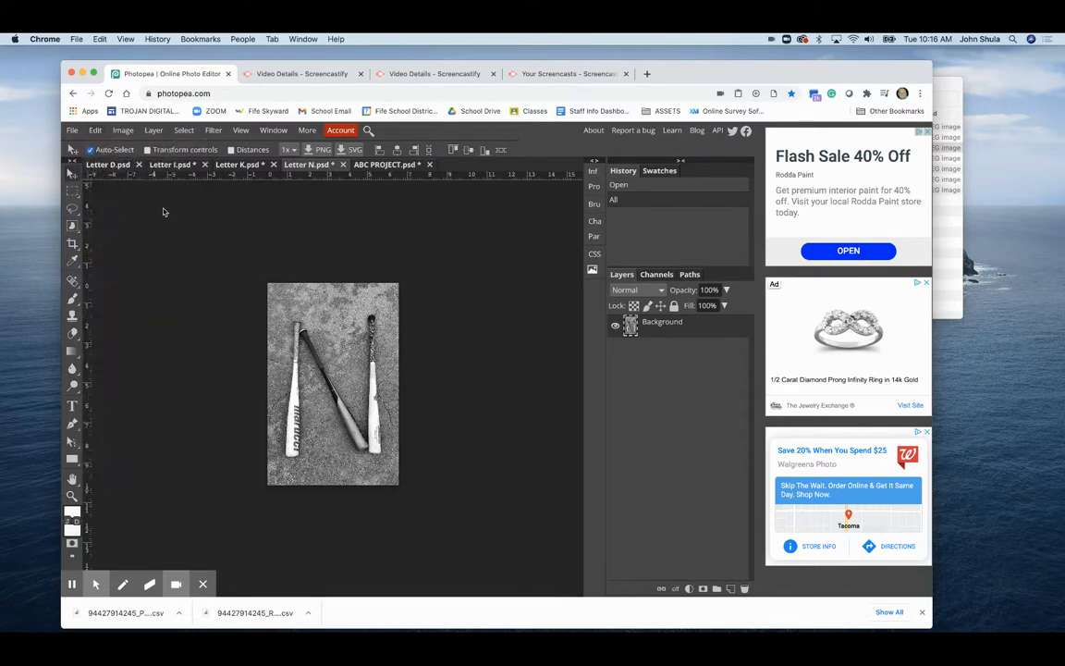
{"action": "left_click", "coordinate": [384, 168]}
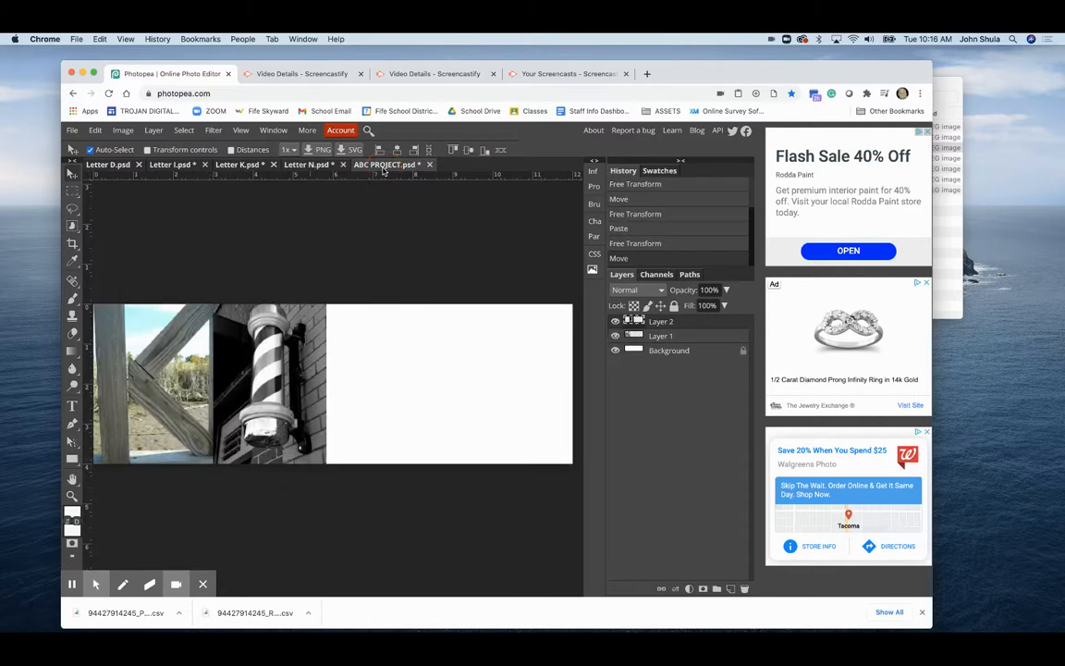
{"action": "left_click", "coordinate": [96, 130]}
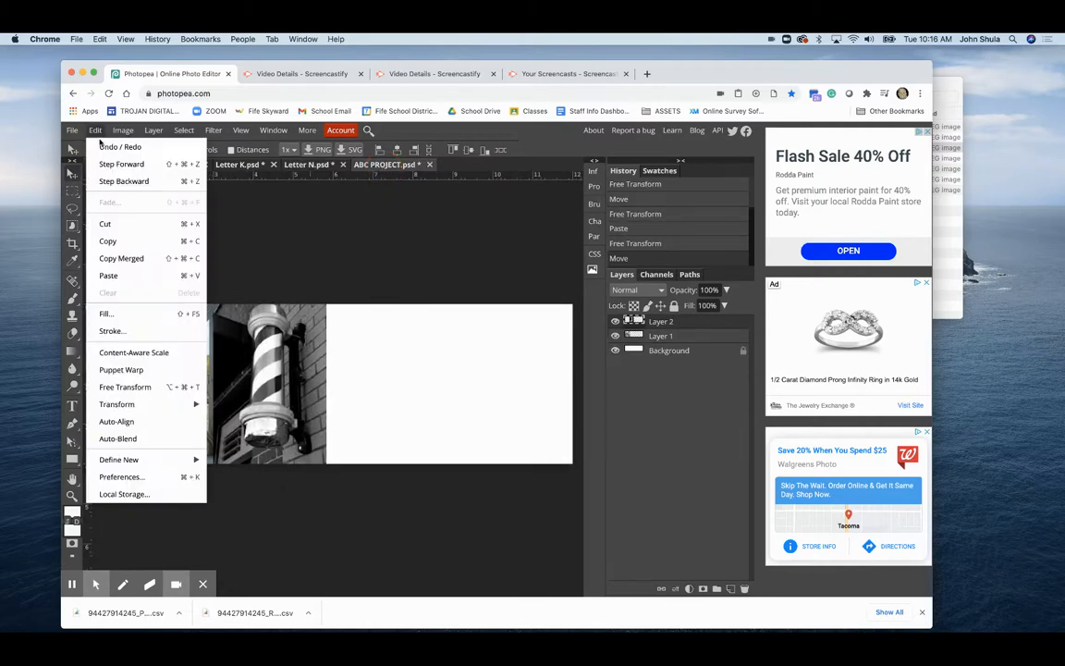
{"action": "left_click", "coordinate": [109, 276]}
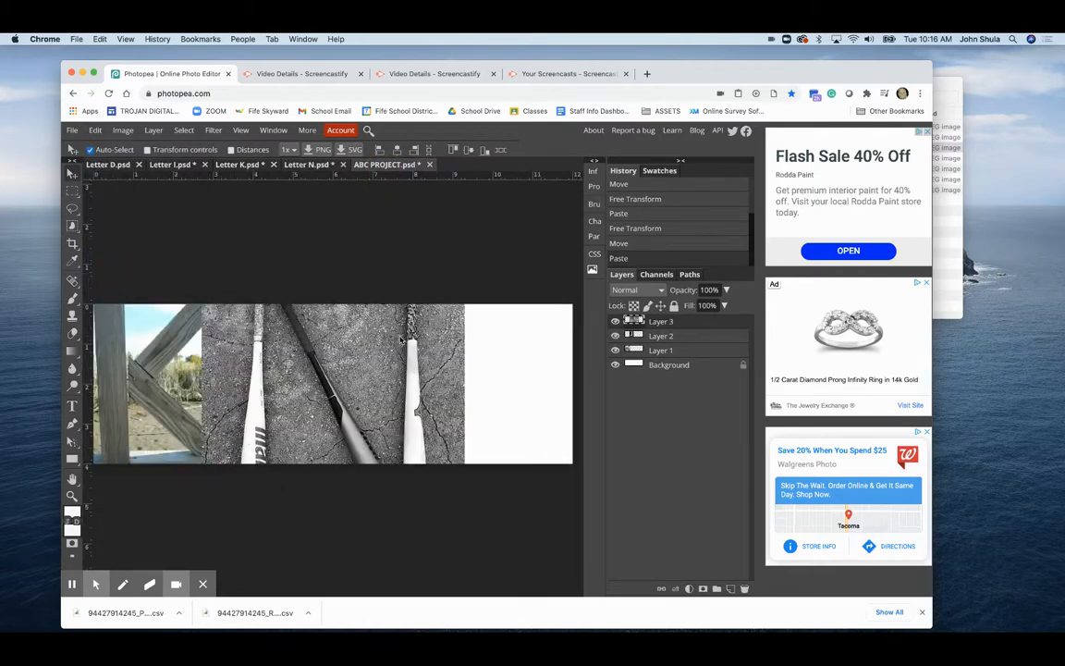
Scale the pasted N photo proportionally to about 47% and move it flush against the I photo's right edge.
{"action": "left_click_drag", "start_coordinate": [361, 309], "coordinate": [389, 313]}
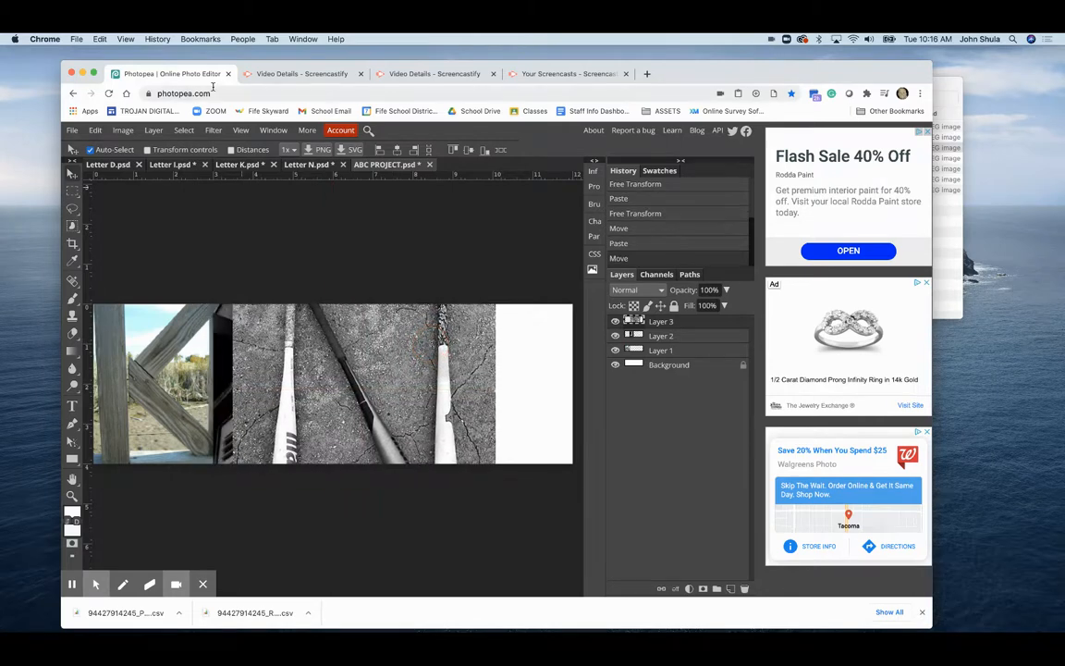
{"action": "left_click", "coordinate": [94, 130]}
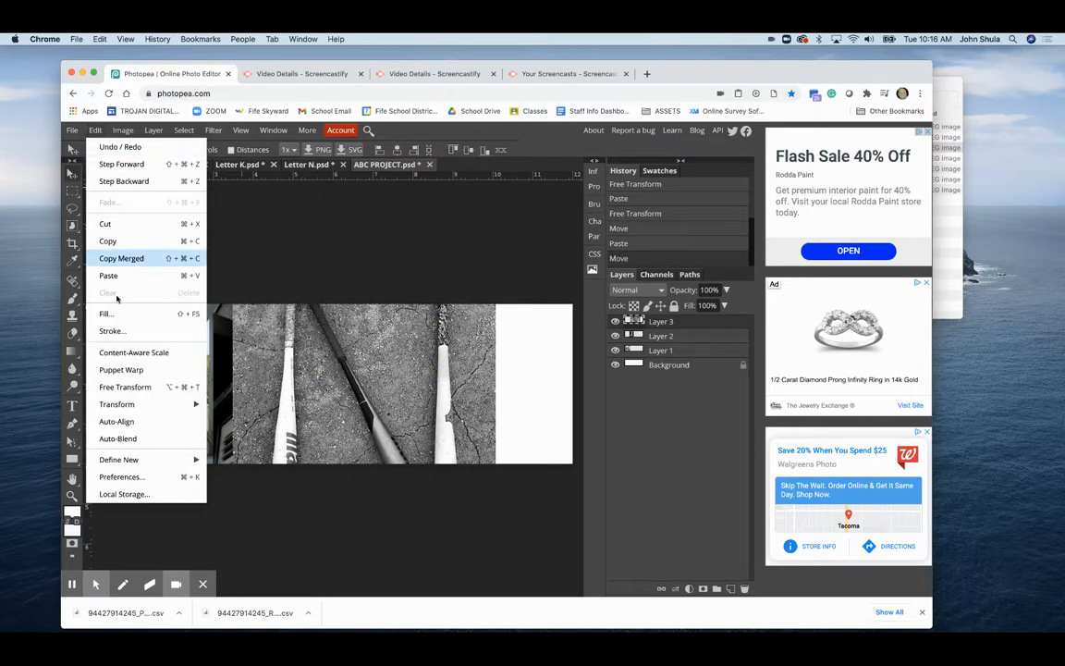
{"action": "left_click", "coordinate": [125, 382]}
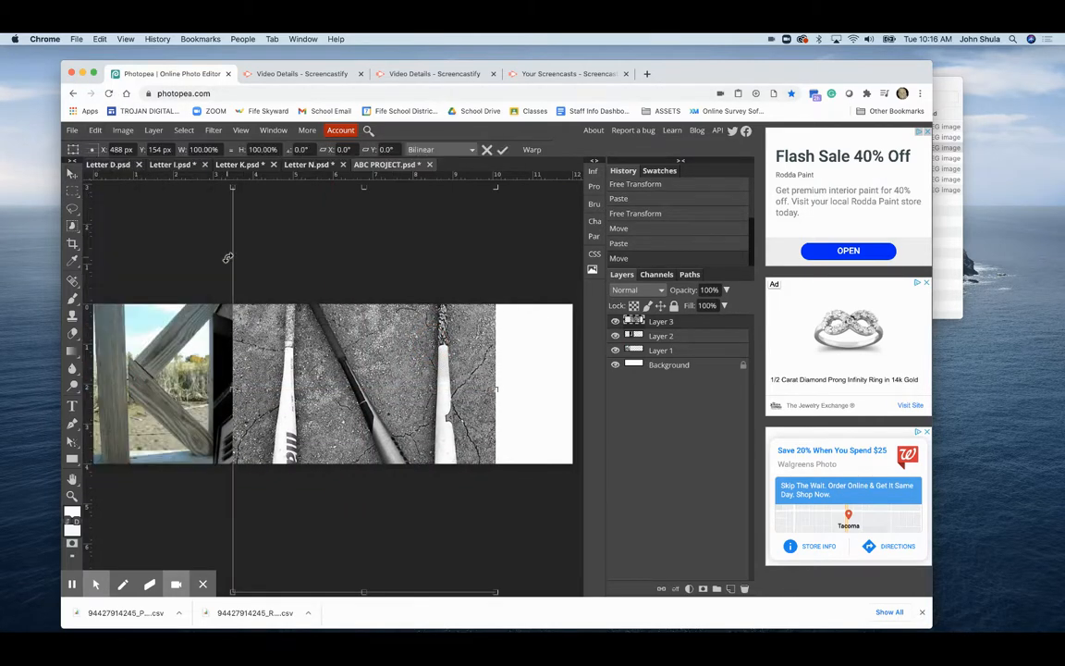
{"action": "left_click_drag", "start_coordinate": [233, 182], "coordinate": [371, 430]}
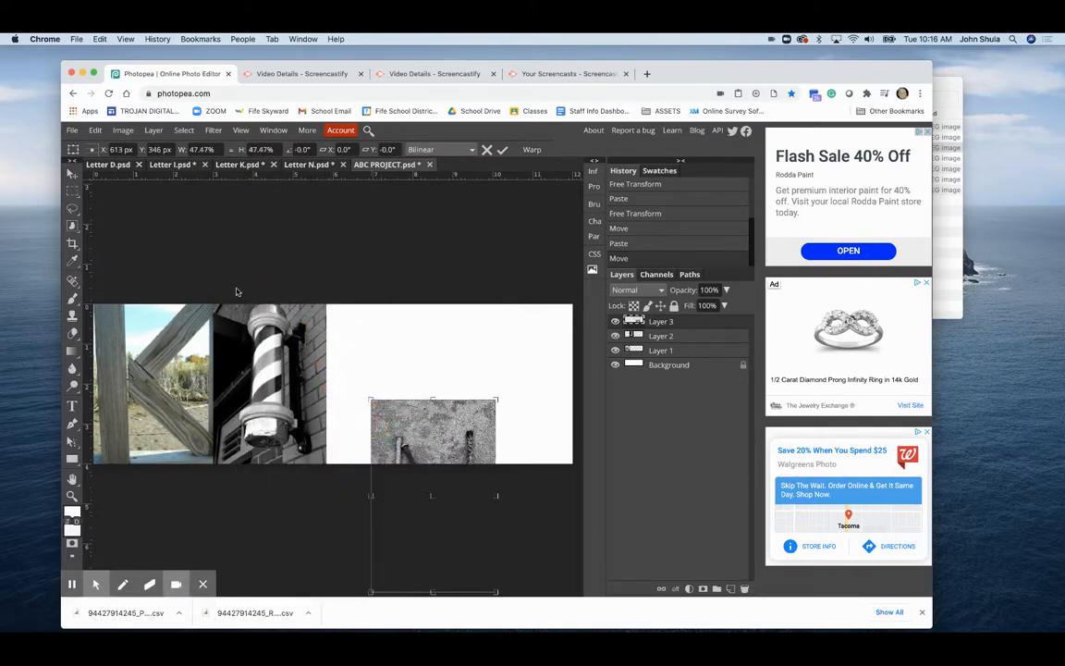
{"action": "left_click", "coordinate": [502, 150]}
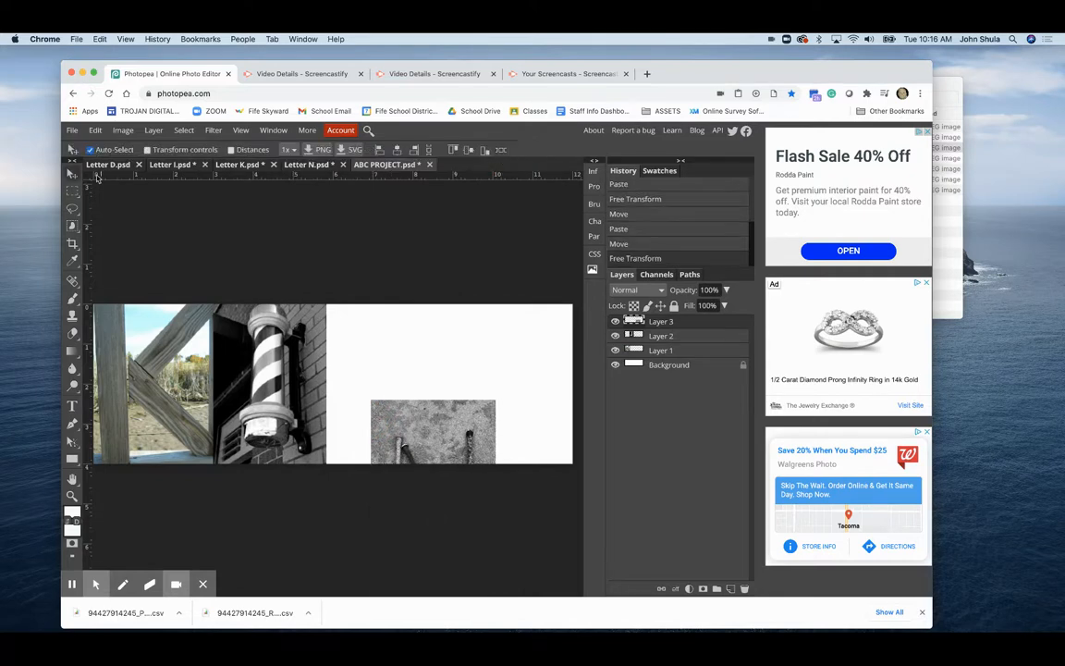
{"action": "left_click_drag", "start_coordinate": [428, 410], "coordinate": [385, 326]}
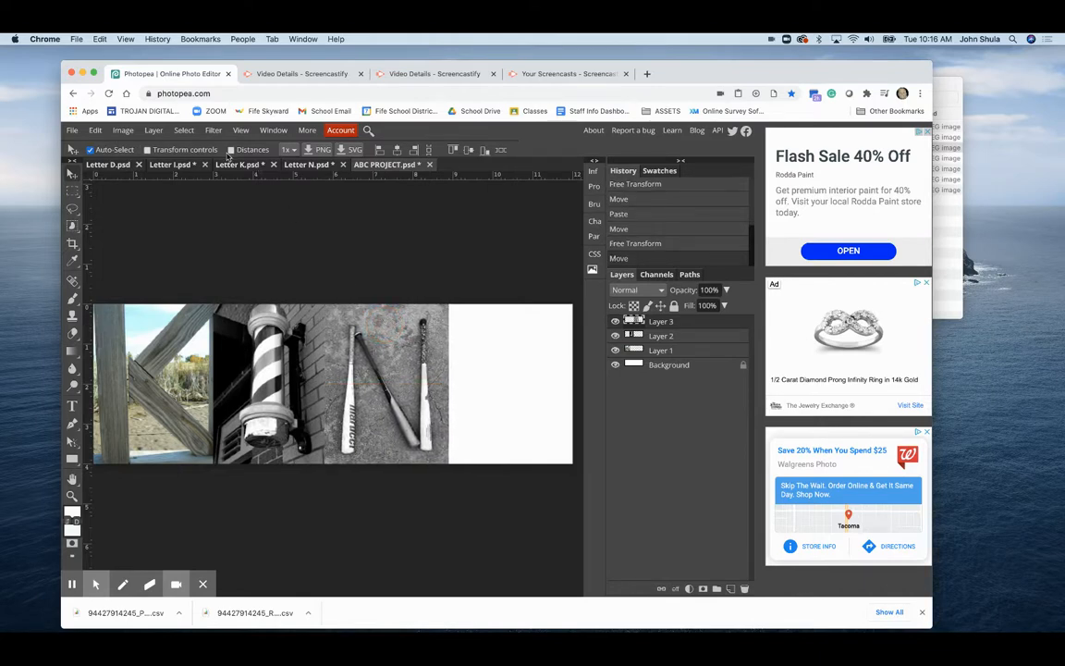
Switch to the Letter D document and check its image size without changing it.
{"action": "left_click", "coordinate": [109, 163]}
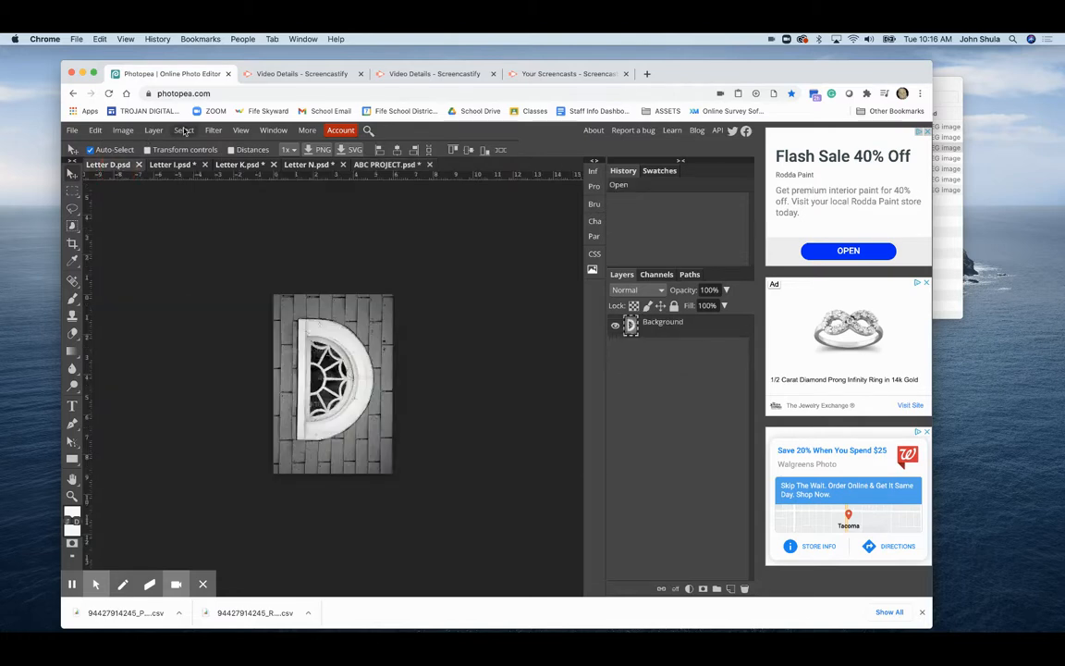
{"action": "left_click", "coordinate": [135, 131]}
{"action": "left_click", "coordinate": [145, 260]}
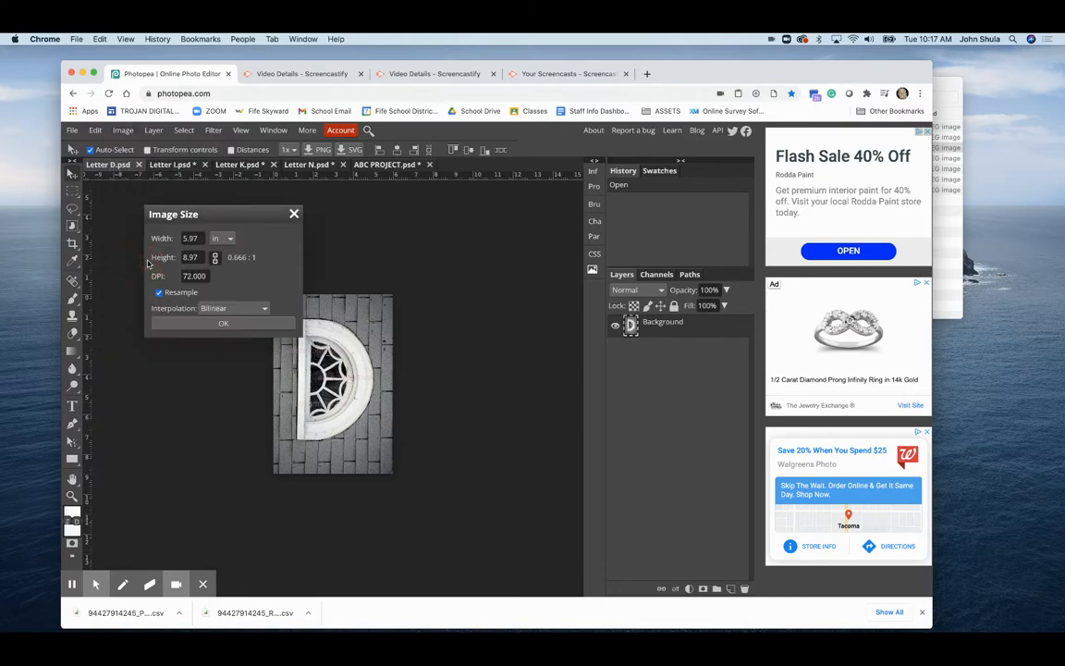
{"action": "left_click", "coordinate": [294, 215]}
Copy the entire Letter D photo and paste it into ABC PROJECT.psd.
{"action": "left_click", "coordinate": [185, 130]}
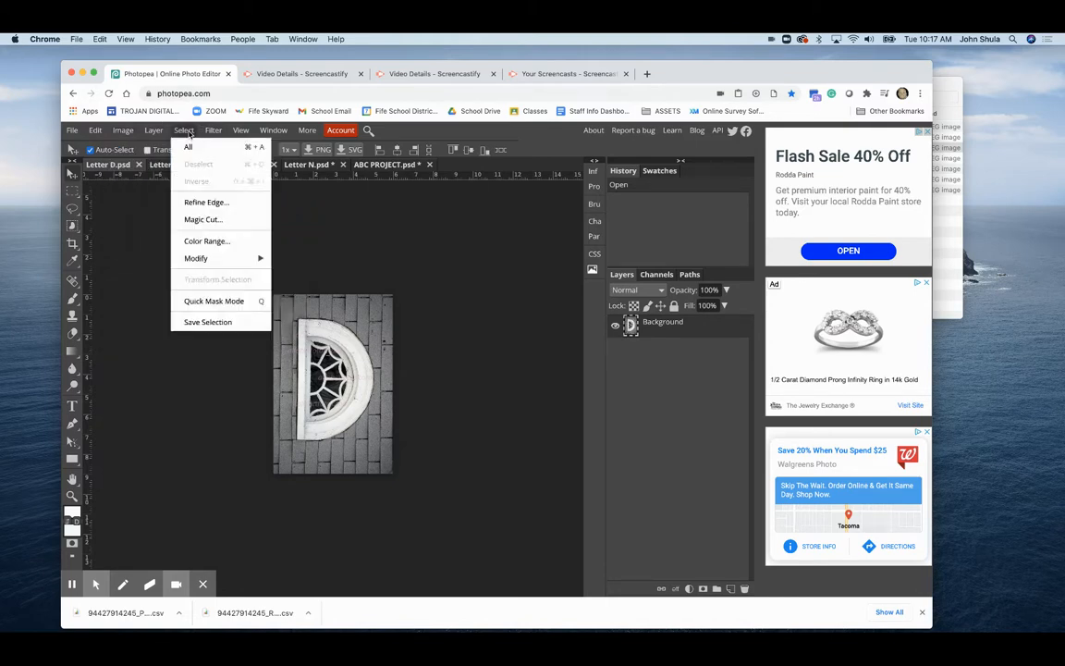
{"action": "left_click", "coordinate": [189, 147]}
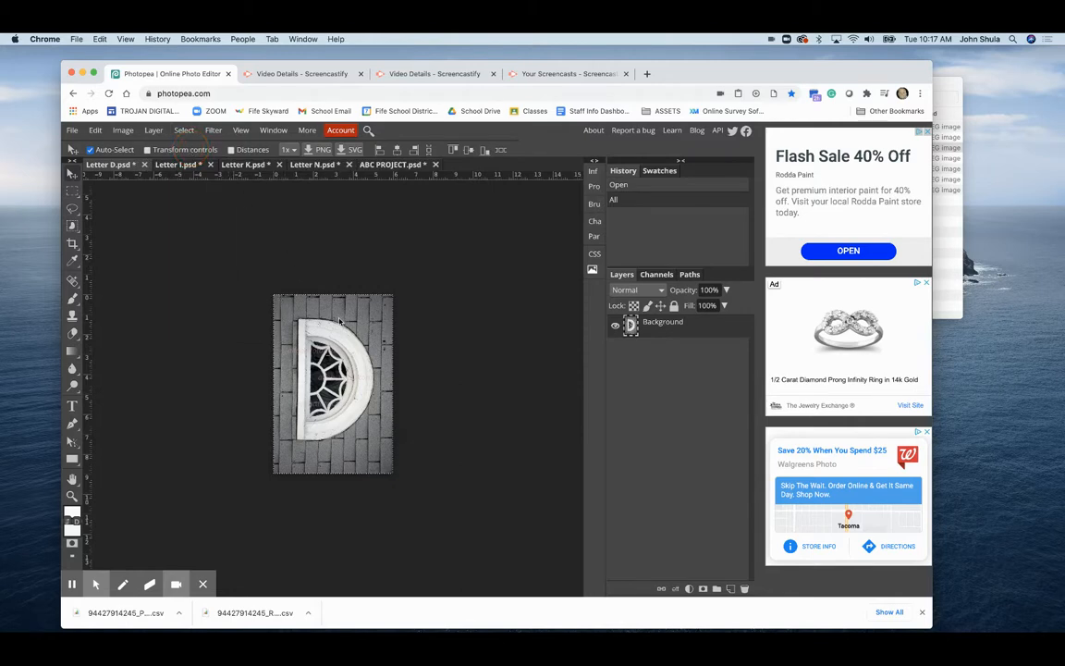
{"action": "left_click", "coordinate": [94, 129]}
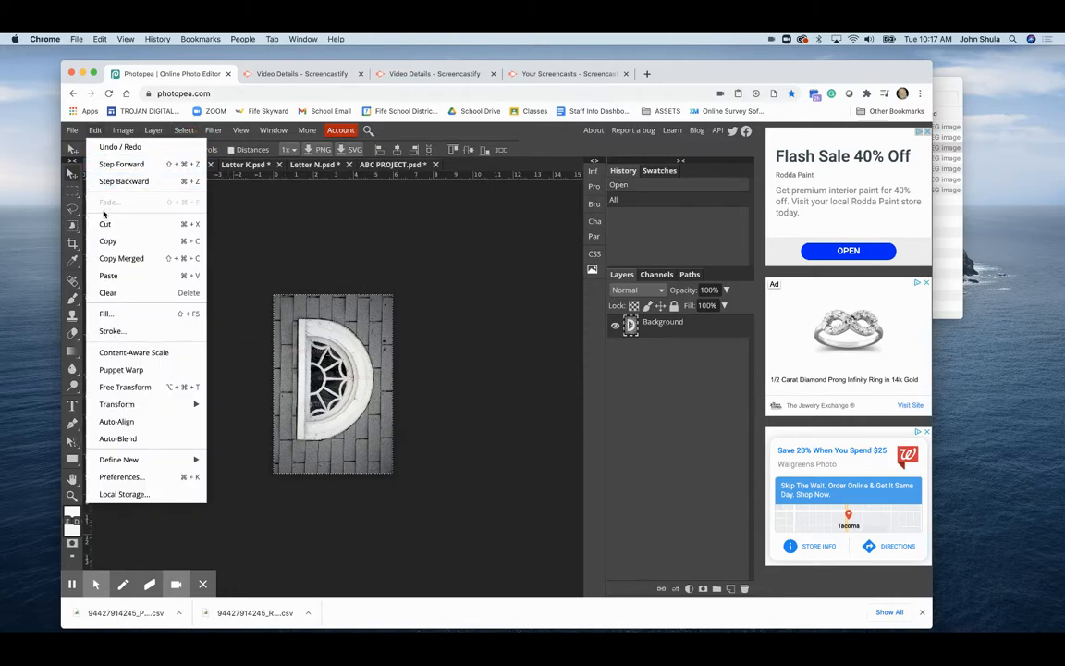
{"action": "left_click", "coordinate": [107, 240]}
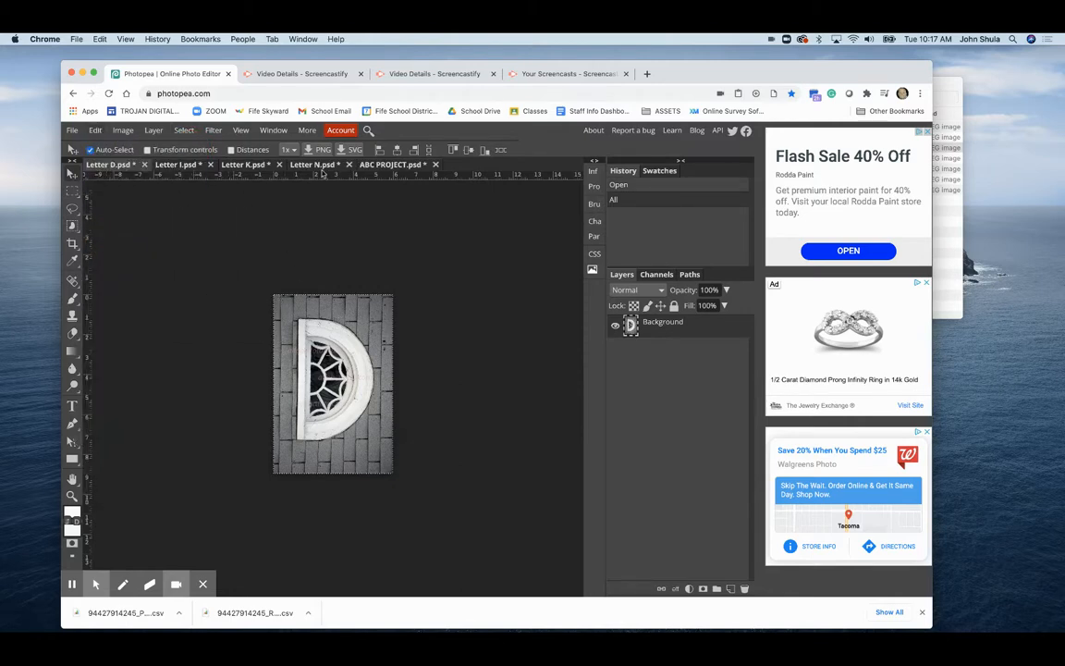
{"action": "left_click", "coordinate": [375, 166]}
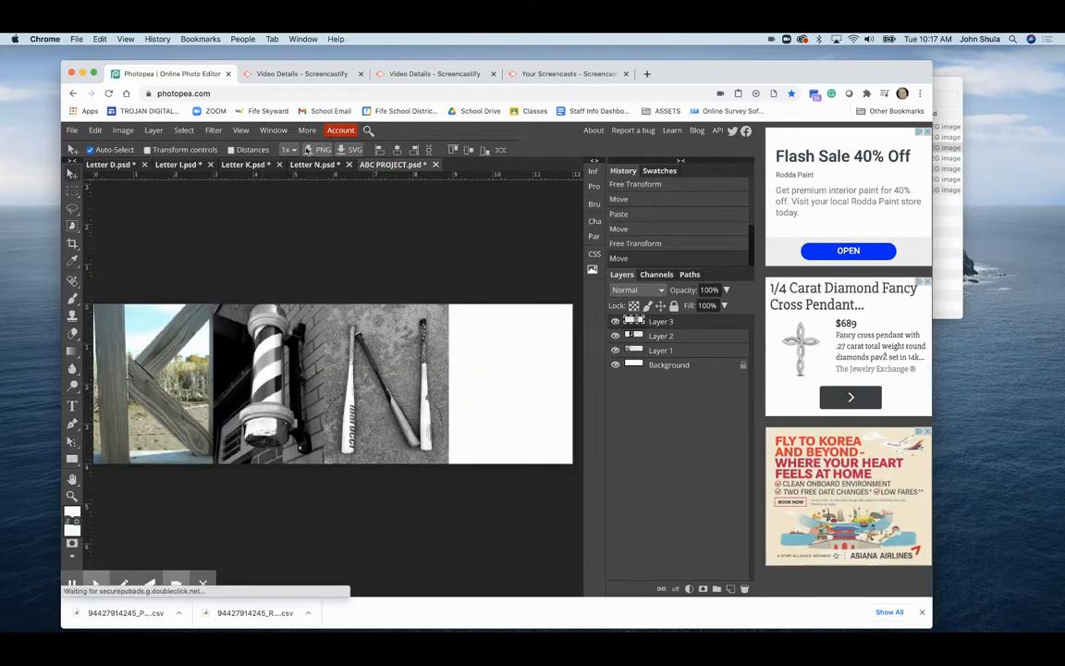
{"action": "left_click", "coordinate": [94, 130]}
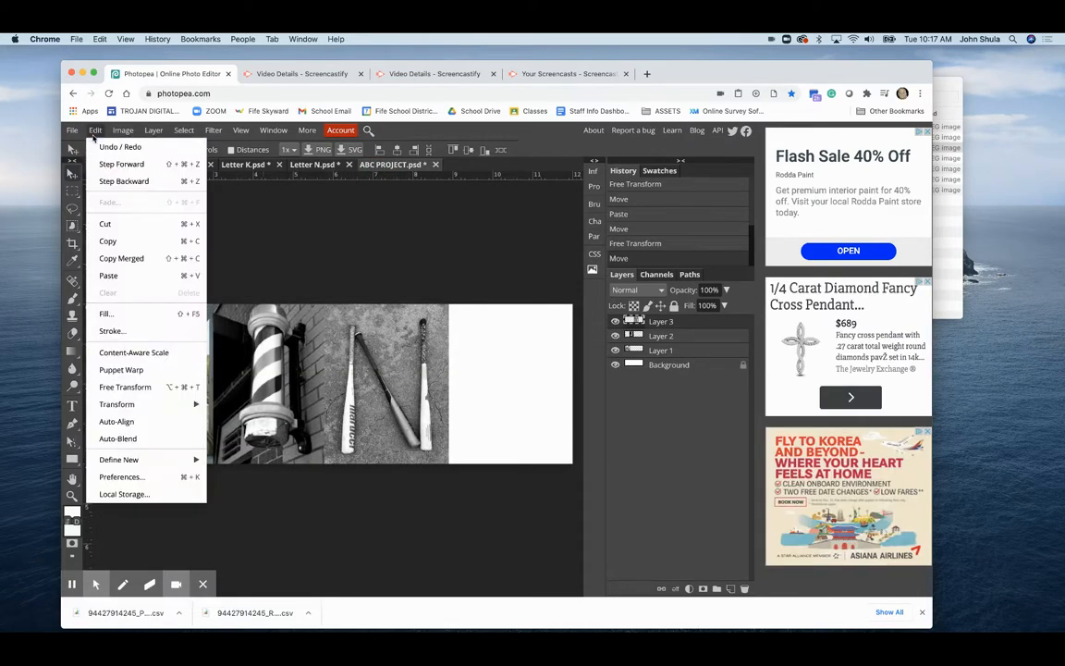
{"action": "left_click", "coordinate": [109, 275]}
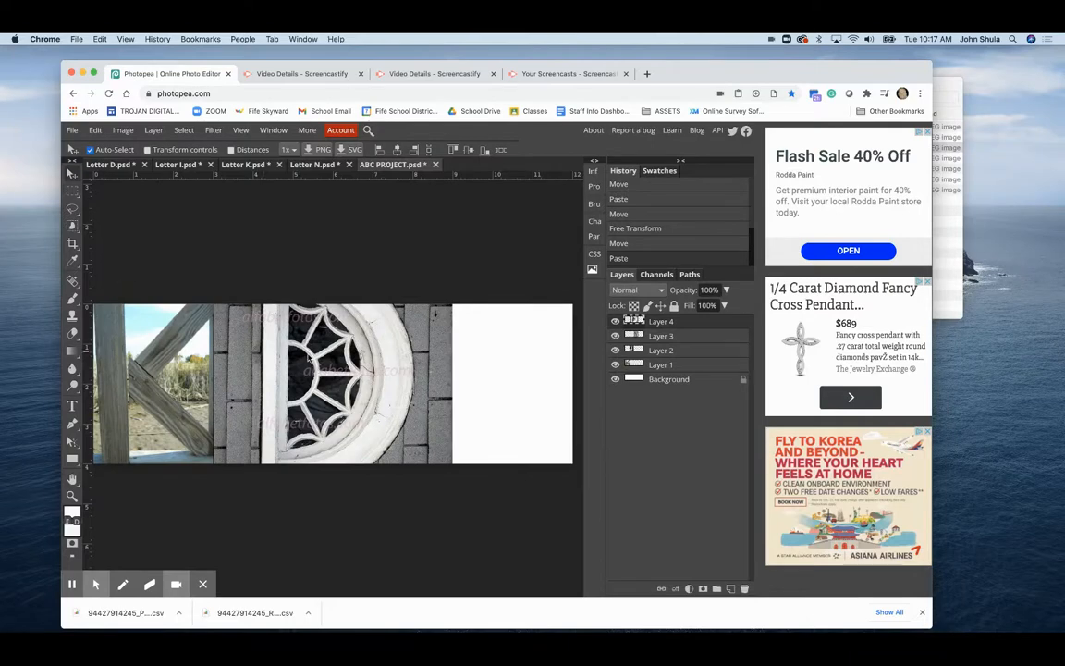
Scale the D photo proportionally to about 52% and position it flush against the N photo's right edge.
{"action": "left_click_drag", "start_coordinate": [307, 368], "coordinate": [387, 368]}
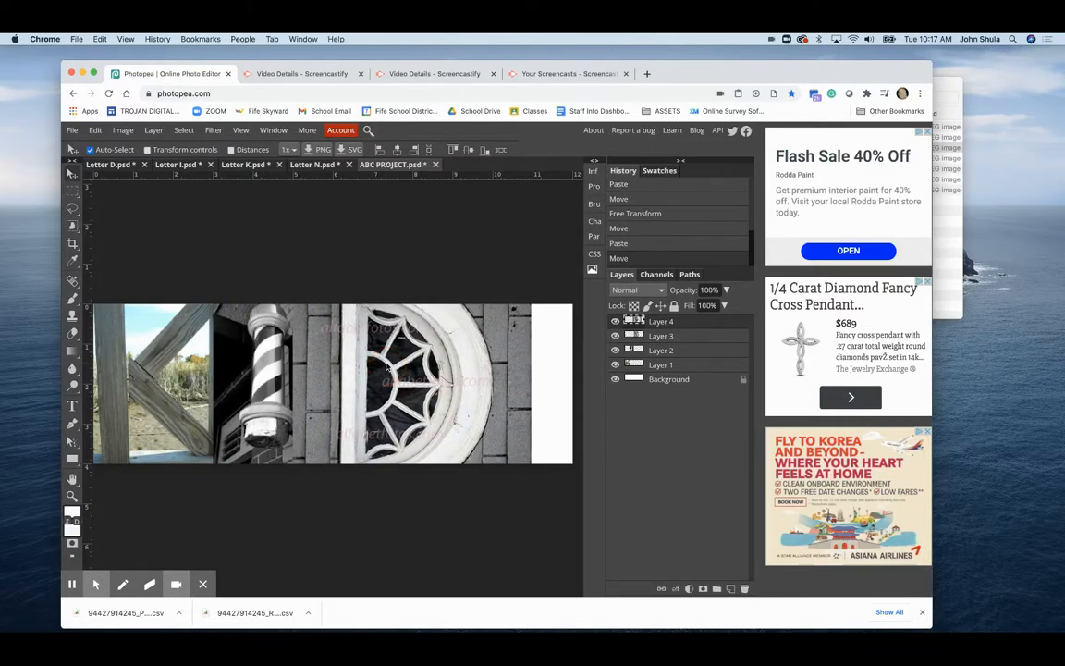
{"action": "left_click", "coordinate": [96, 130]}
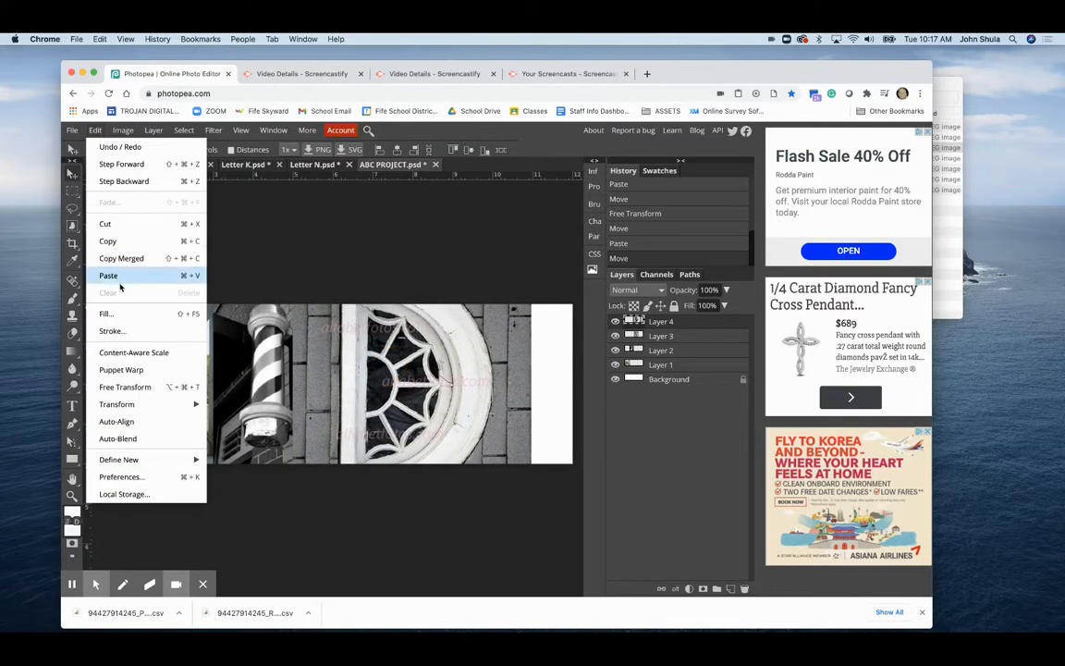
{"action": "left_click", "coordinate": [116, 352]}
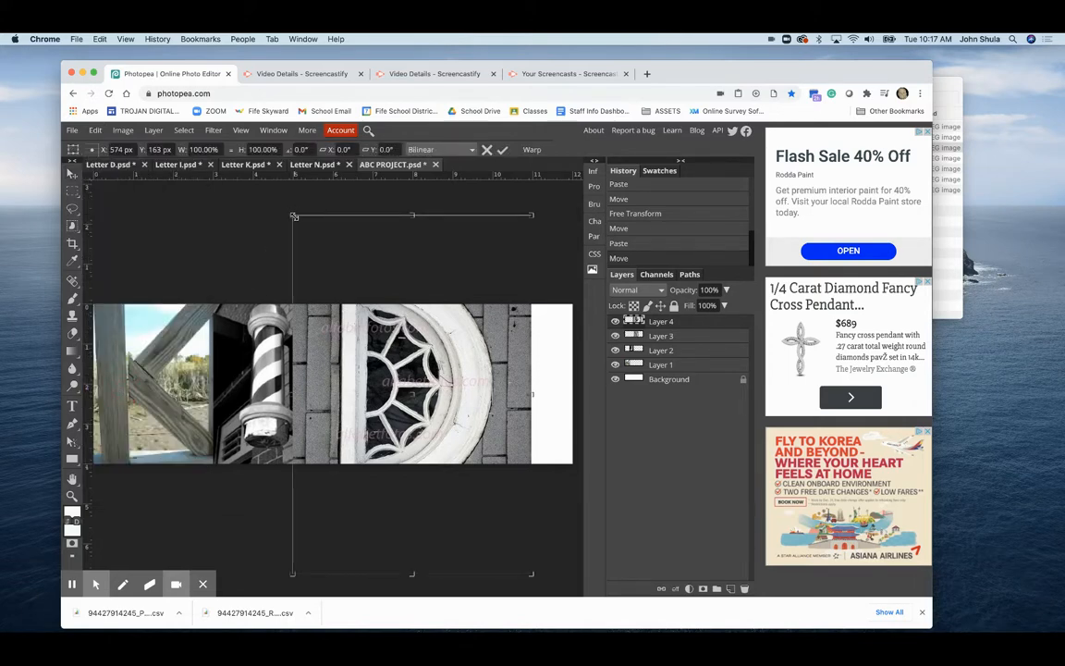
{"action": "left_click_drag", "start_coordinate": [293, 212], "coordinate": [481, 319]}
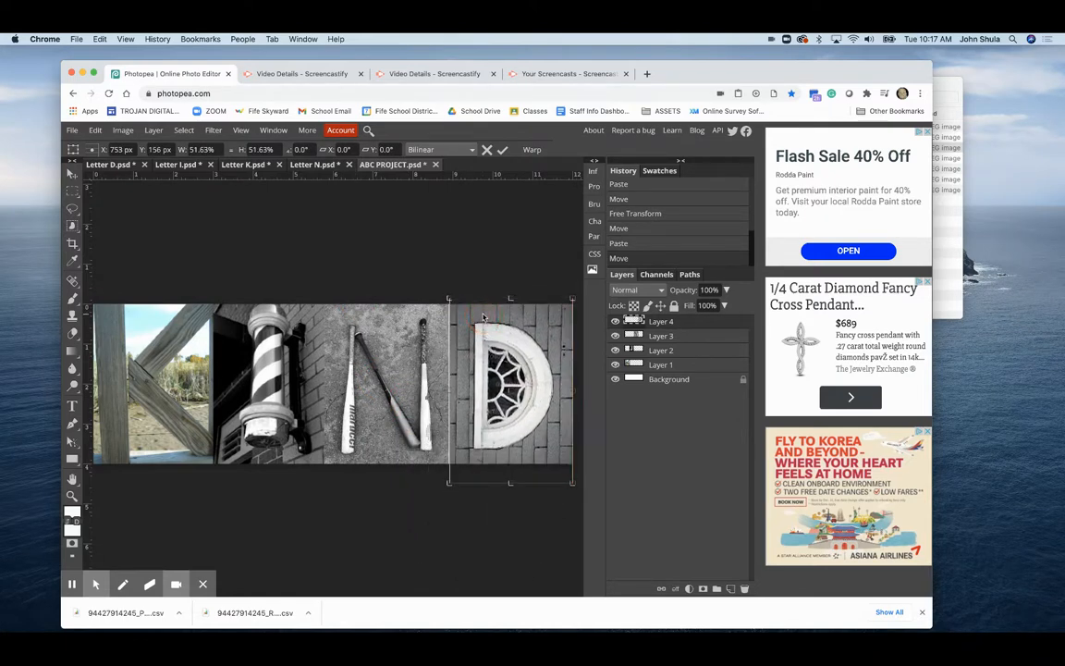
{"action": "left_click", "coordinate": [503, 149]}
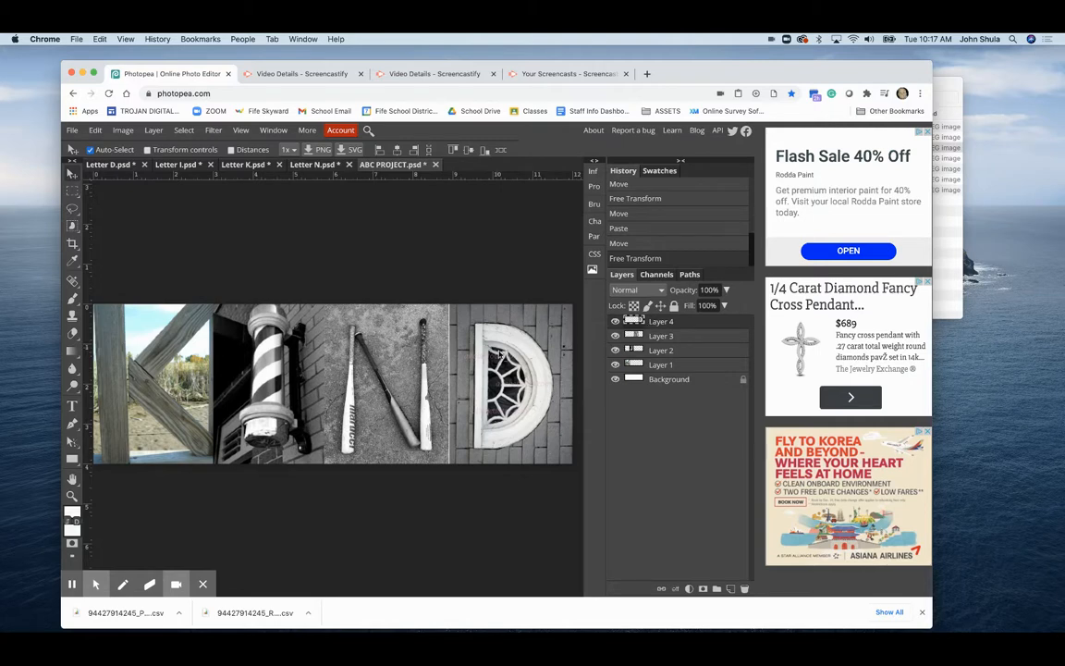
{"action": "left_click", "coordinate": [519, 344]}
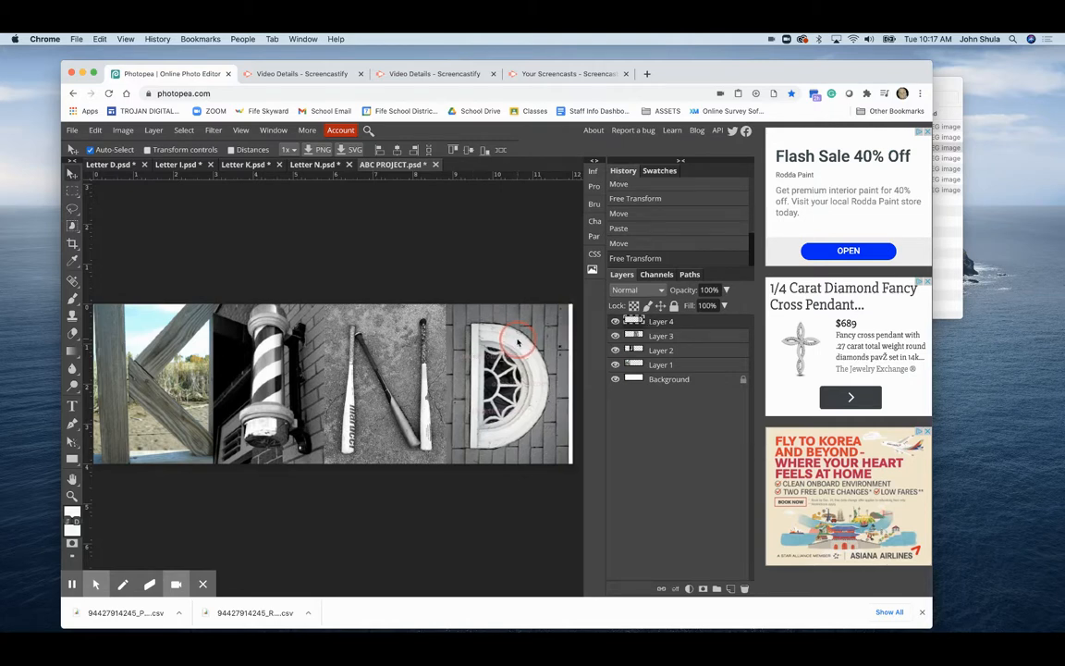
{"action": "left_click_drag", "start_coordinate": [519, 344], "coordinate": [517, 341]}
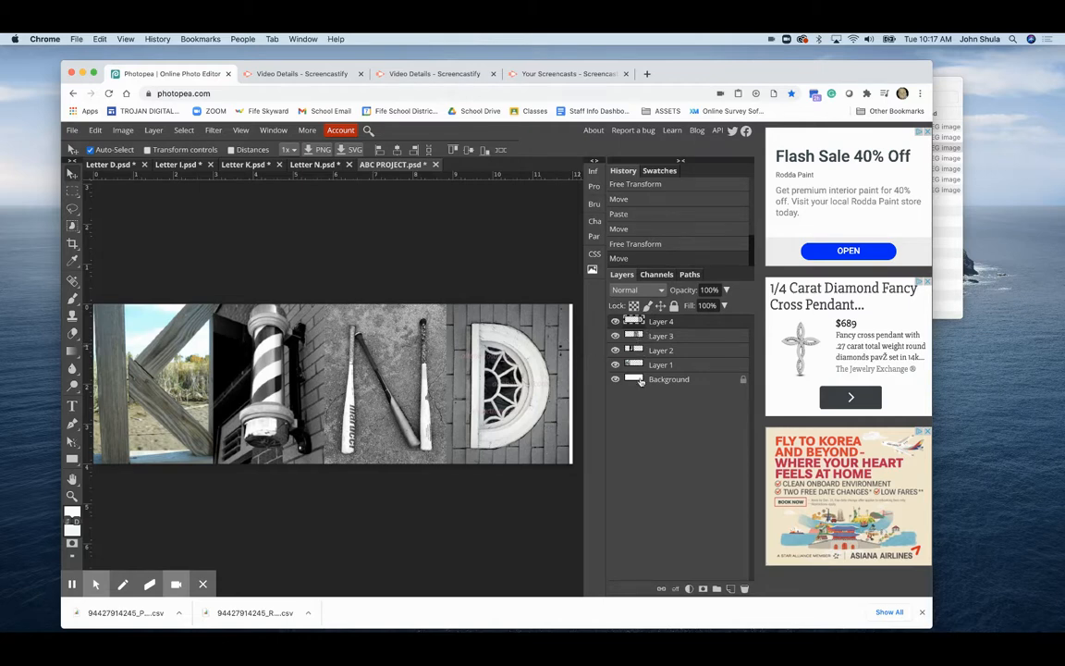
Flatten the image and crop it to trim the white strip along its right edge and a thin strip along the bottom.
{"action": "left_click", "coordinate": [154, 131]}
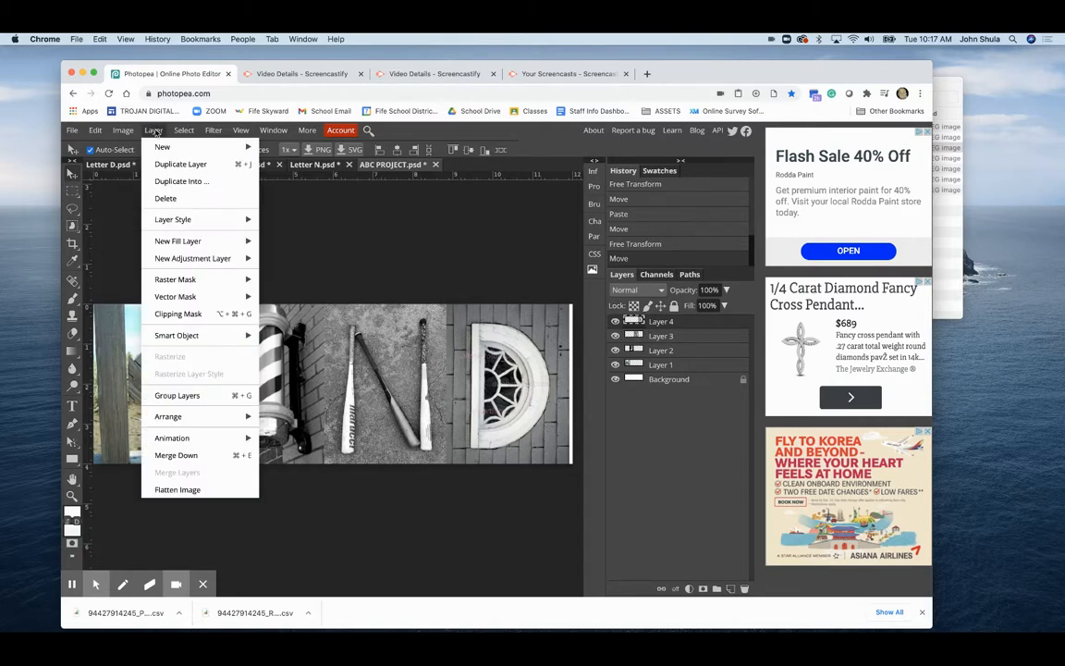
{"action": "left_click", "coordinate": [175, 489]}
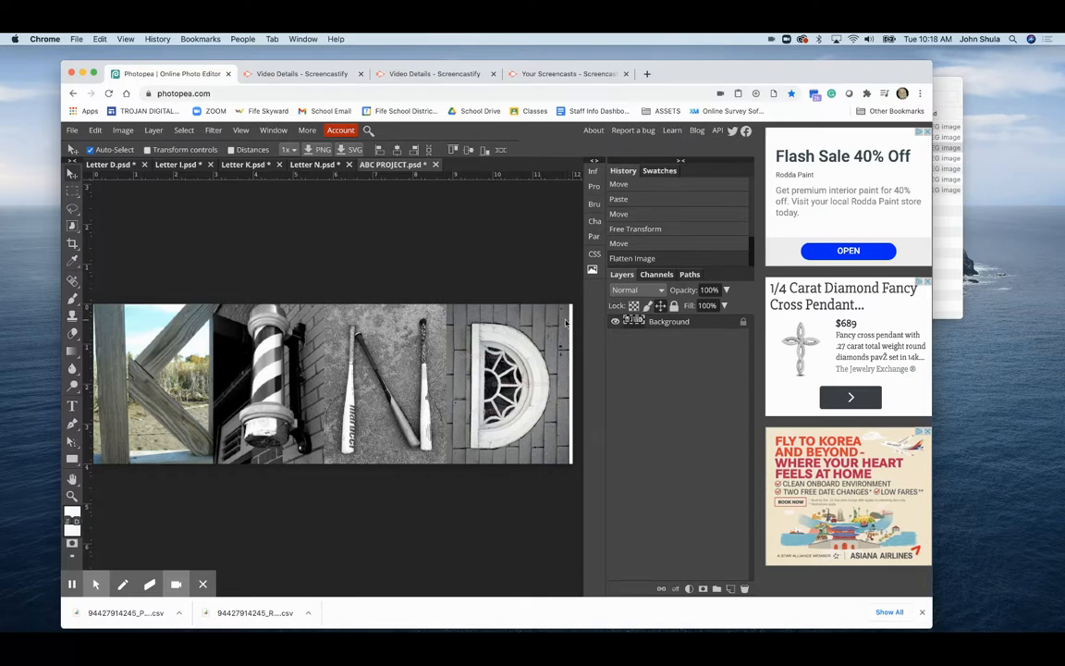
{"action": "left_click", "coordinate": [73, 243]}
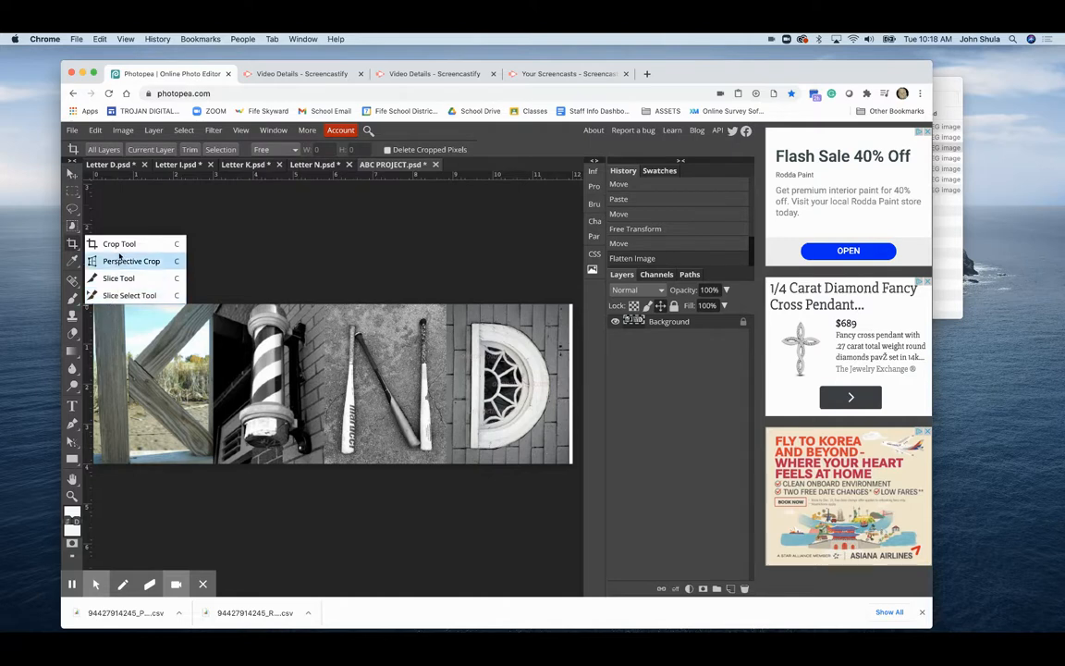
{"action": "left_click", "coordinate": [119, 245]}
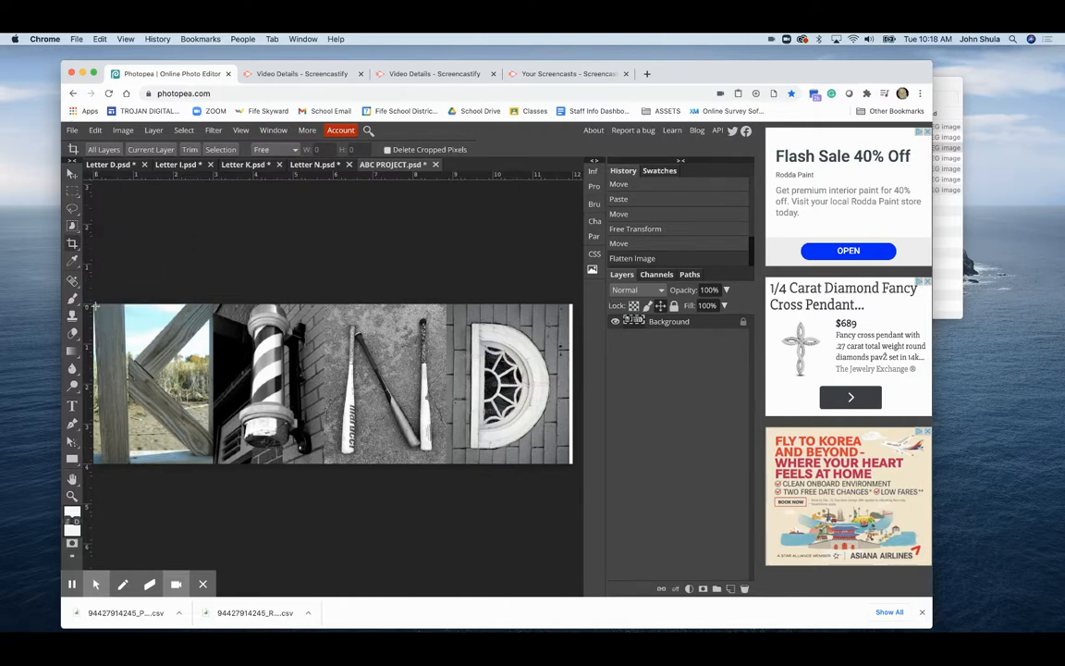
{"action": "left_click_drag", "start_coordinate": [94, 306], "coordinate": [570, 454]}
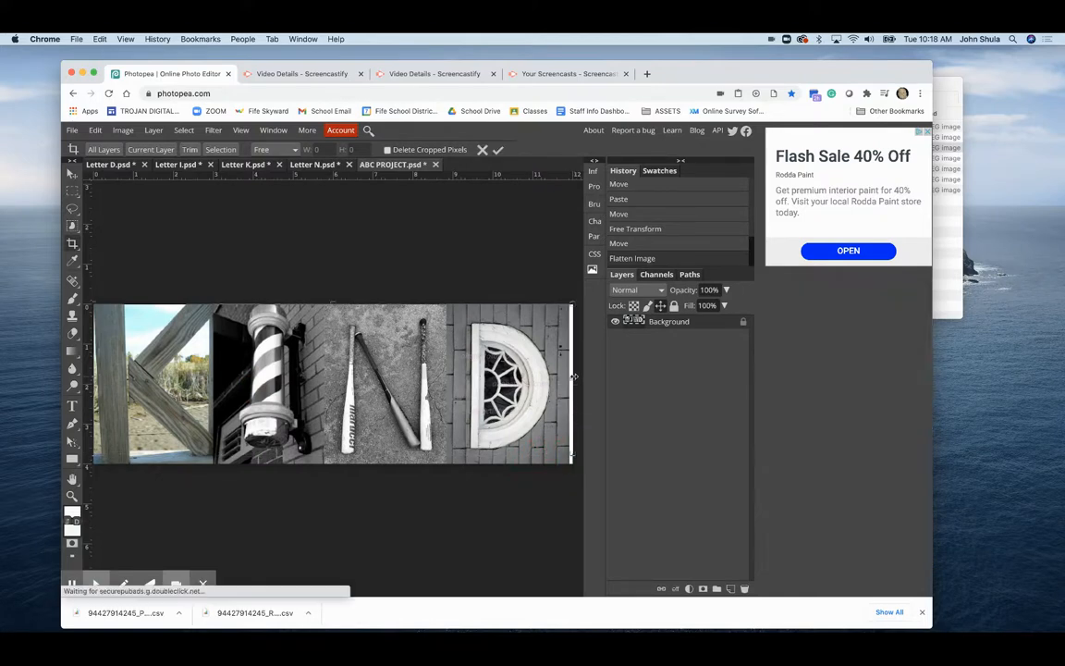
{"action": "left_click", "coordinate": [498, 150]}
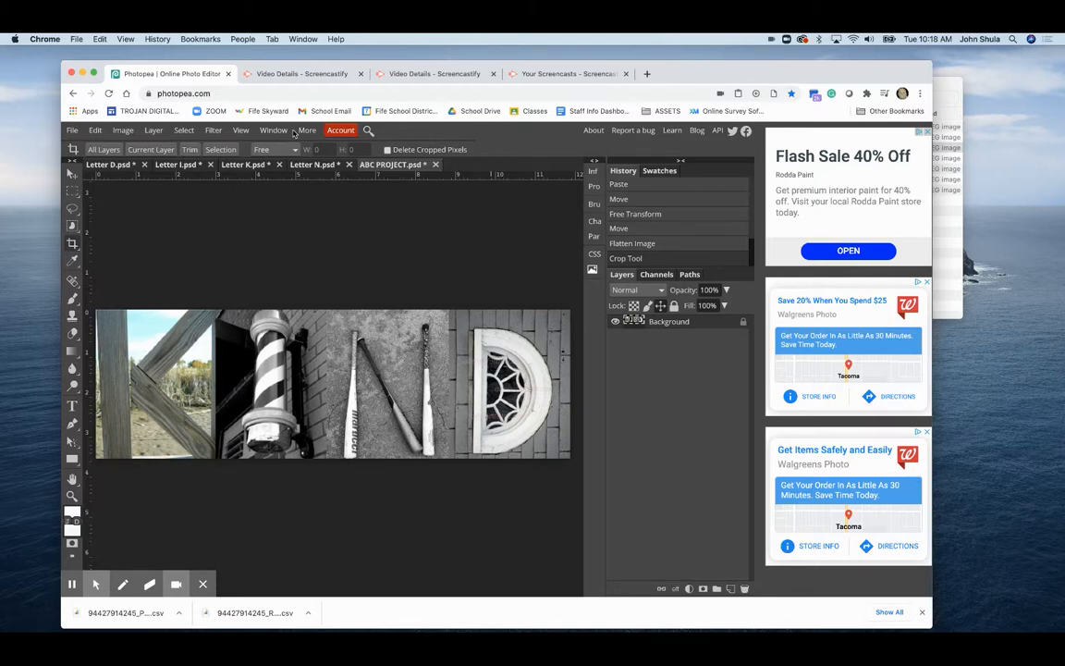
Apply a Black & White adjustment with the default settings to the whole image, and undo it.
{"action": "left_click", "coordinate": [121, 131]}
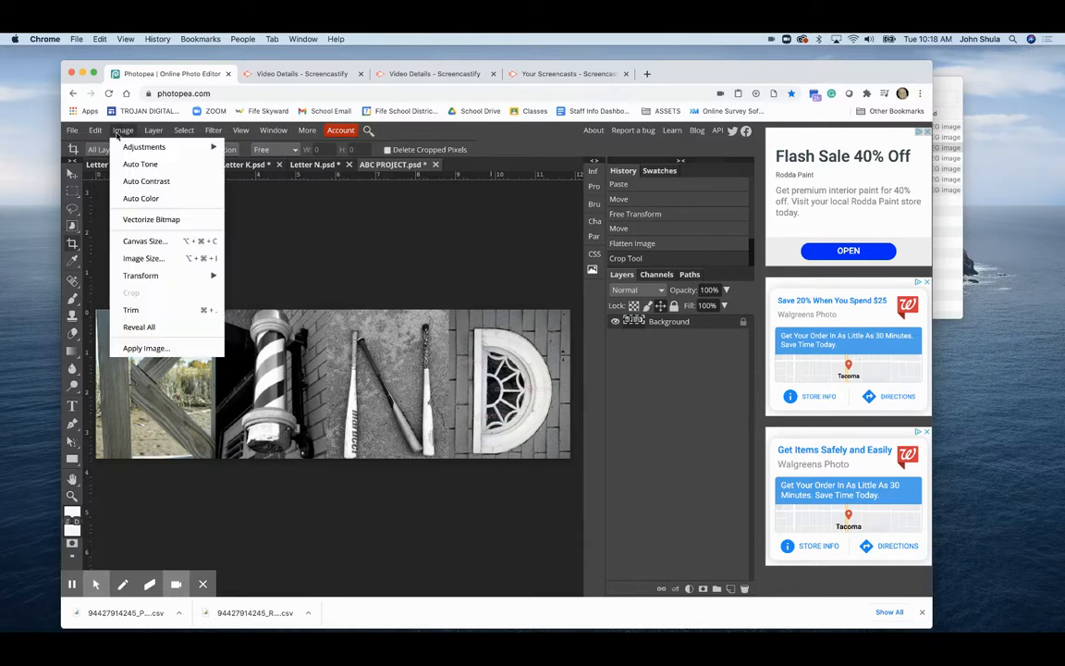
{"action": "mouse_move", "coordinate": [134, 147]}
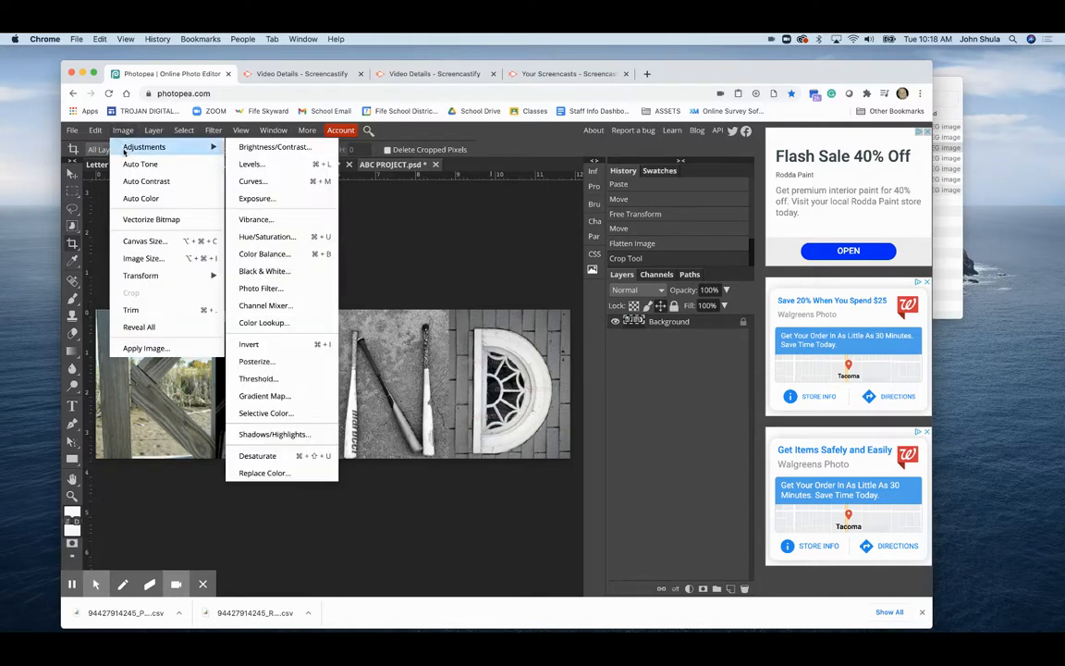
{"action": "left_click", "coordinate": [288, 270]}
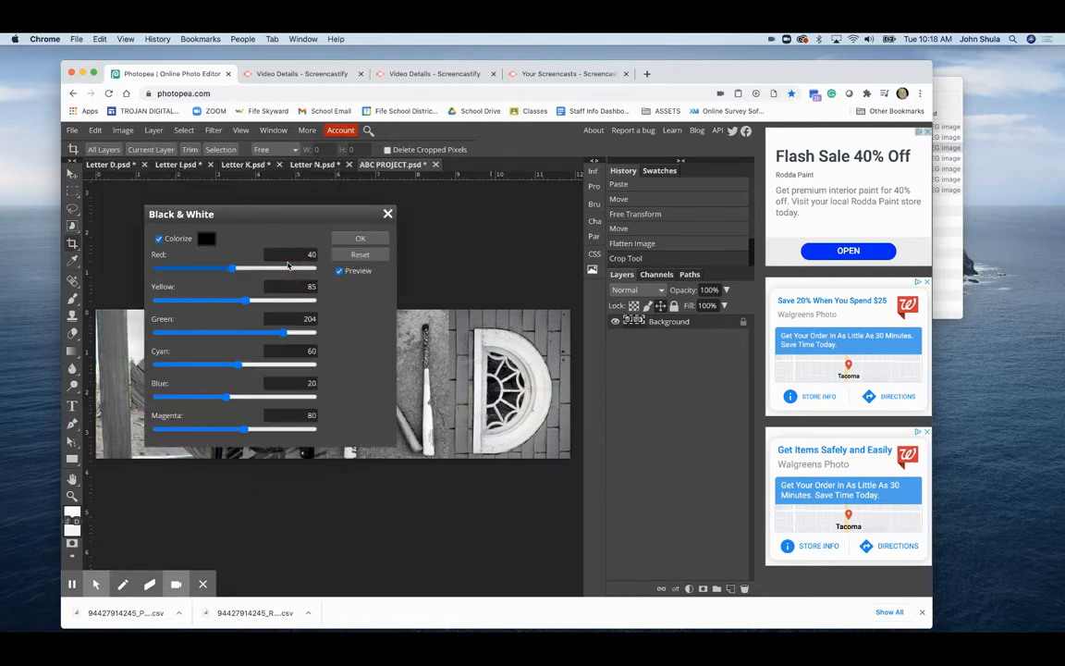
{"action": "left_click", "coordinate": [360, 237]}
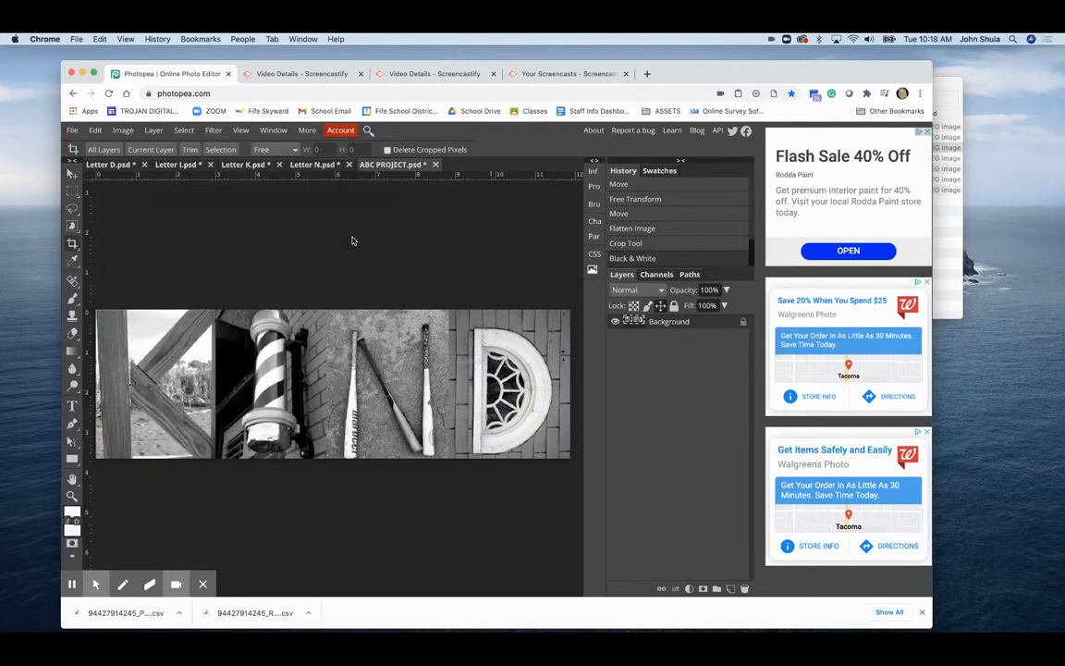
{"action": "left_click", "coordinate": [96, 130]}
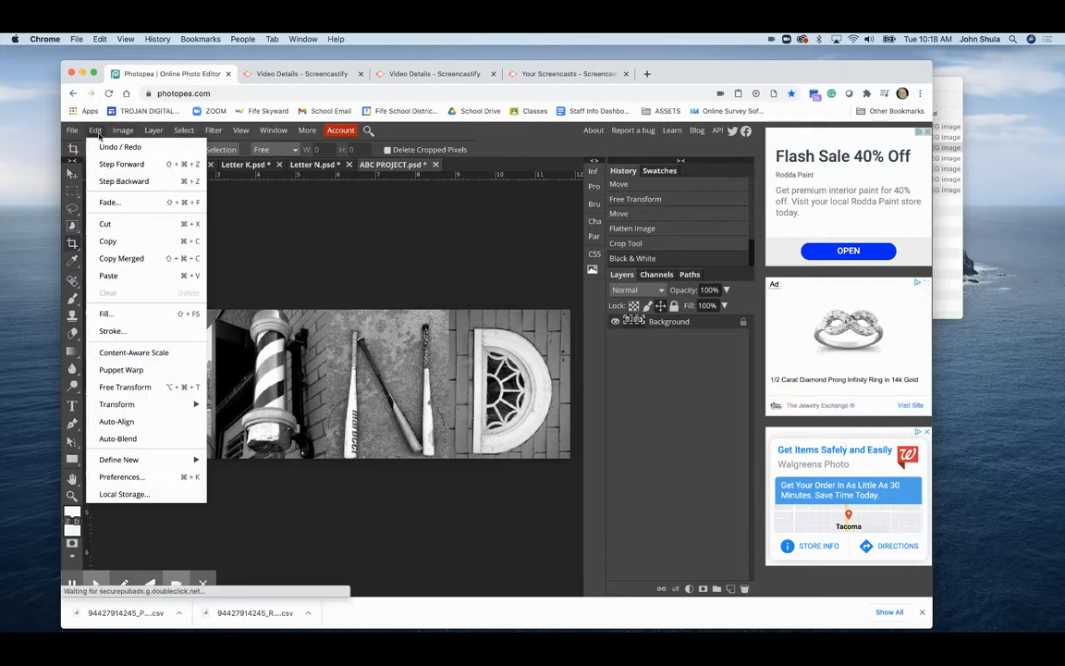
{"action": "left_click", "coordinate": [107, 147]}
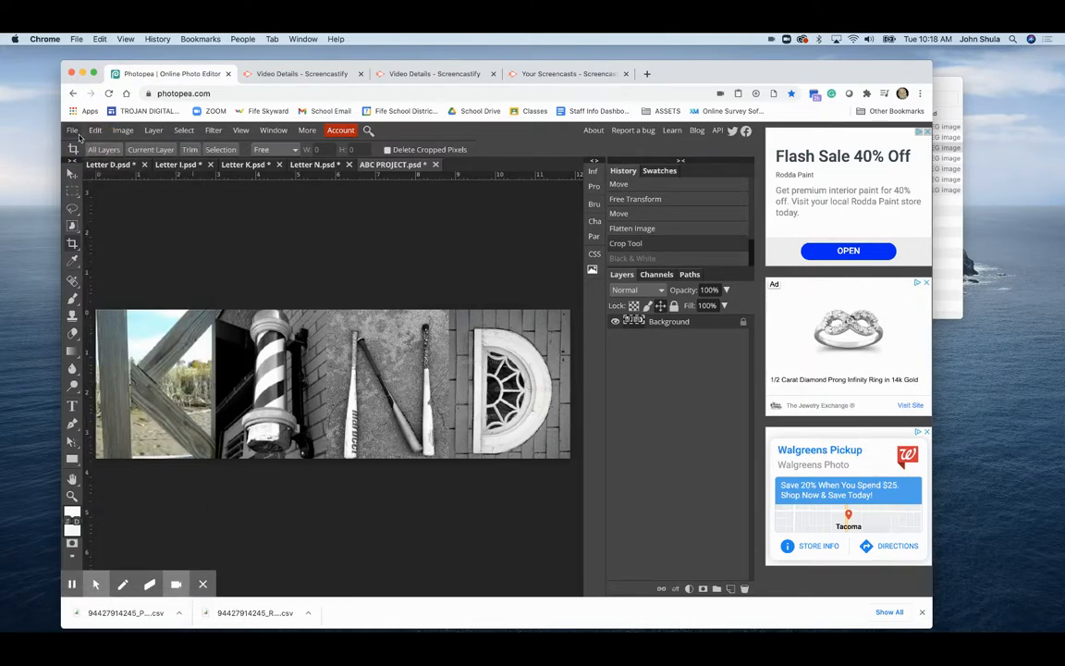
Export the cropped KIND image as a JPG at 70% quality.
{"action": "left_click", "coordinate": [74, 132]}
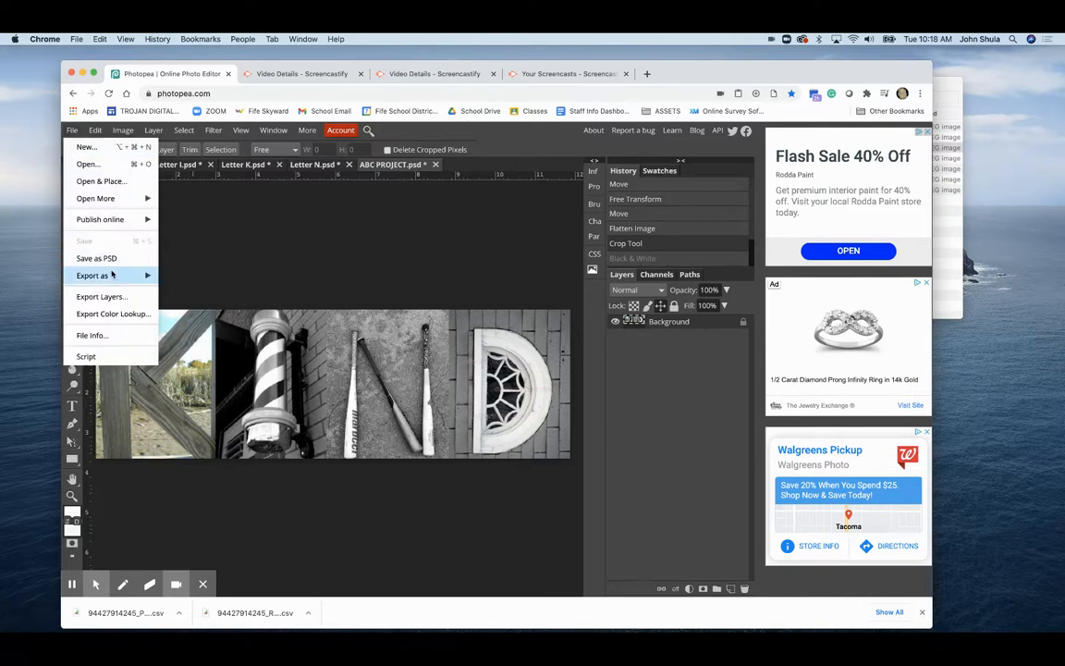
{"action": "mouse_move", "coordinate": [112, 274]}
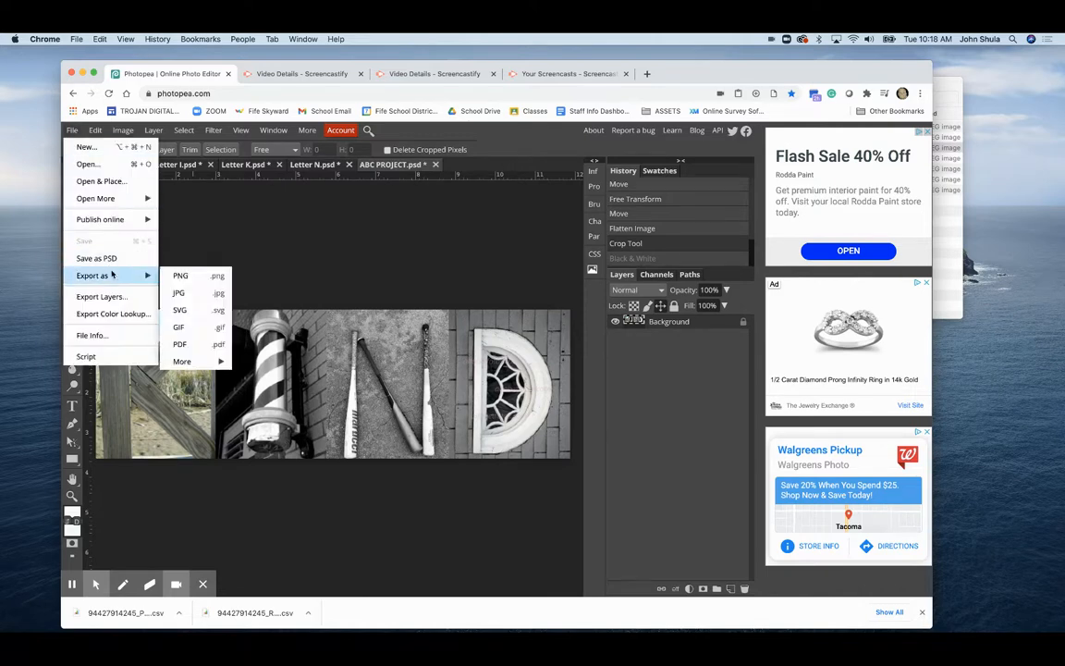
{"action": "left_click", "coordinate": [181, 293]}
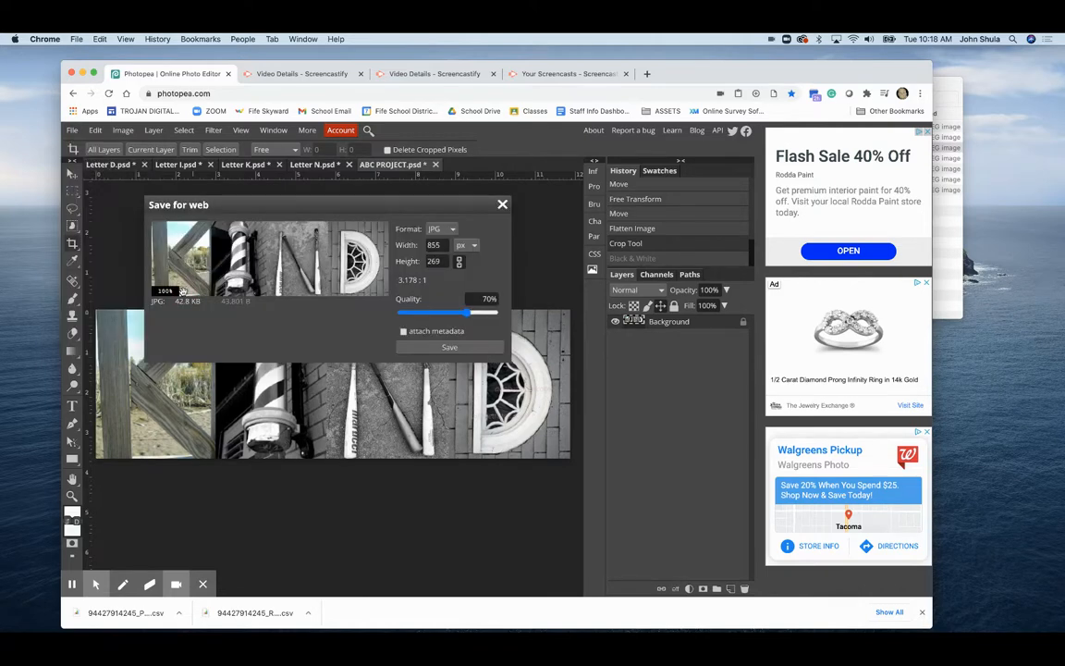
{"action": "left_click", "coordinate": [447, 349]}
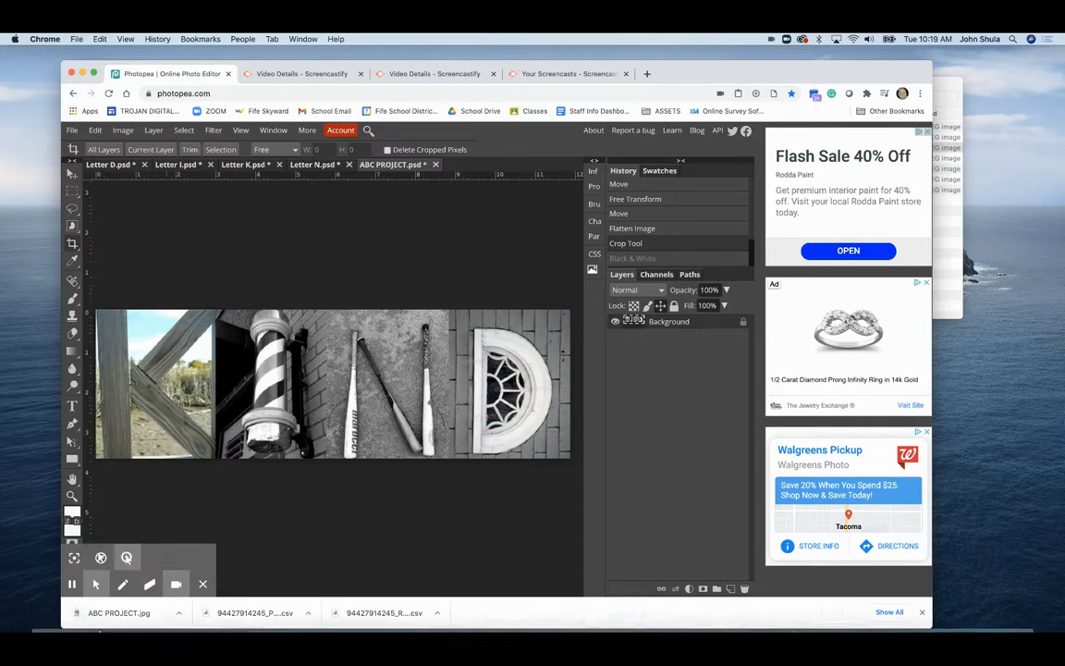
Switch to Finder and preview the exported ABC PROJECT.jpg in the Downloads folder.
{"action": "left_click", "coordinate": [53, 610]}
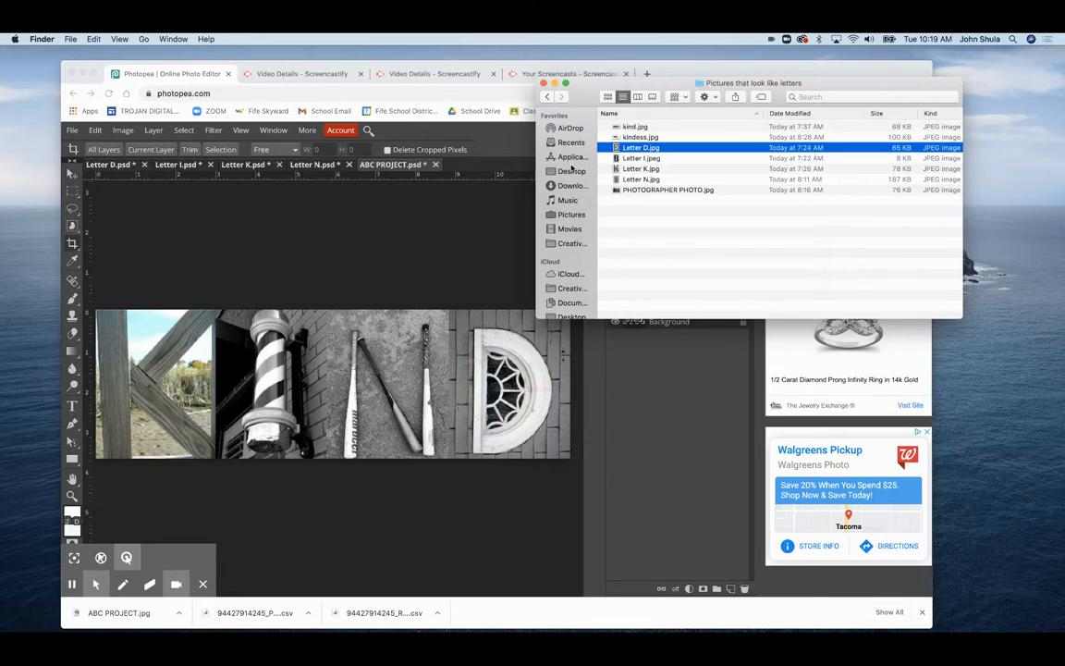
{"action": "left_click", "coordinate": [573, 185]}
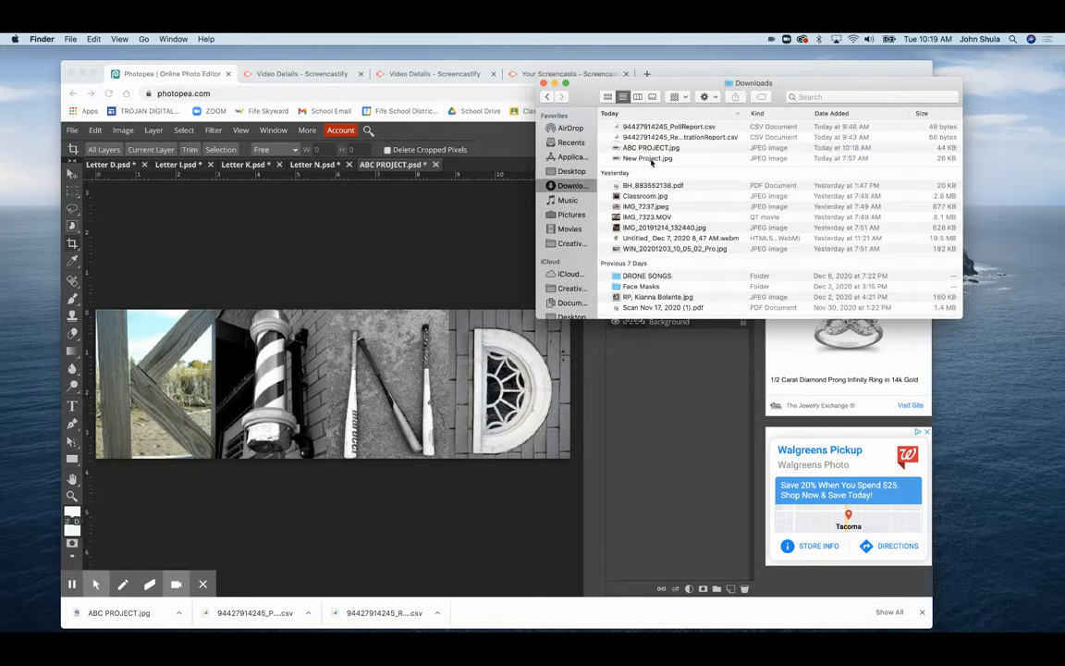
{"action": "left_click", "coordinate": [652, 148]}
{"action": "key", "text": "space"}
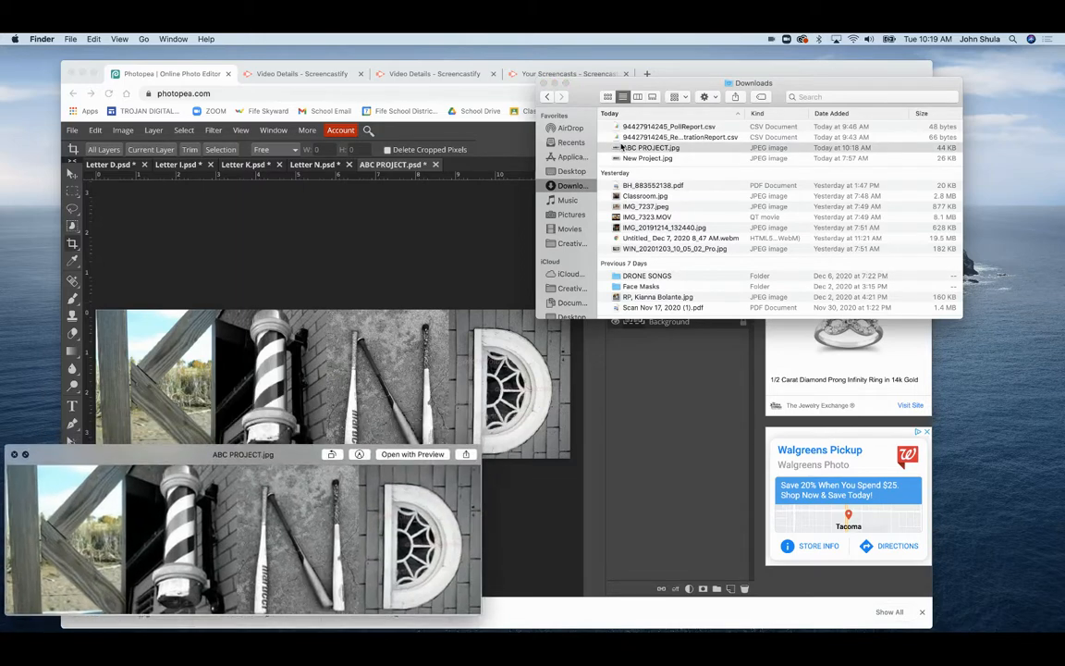
{"action": "key", "text": "space"}
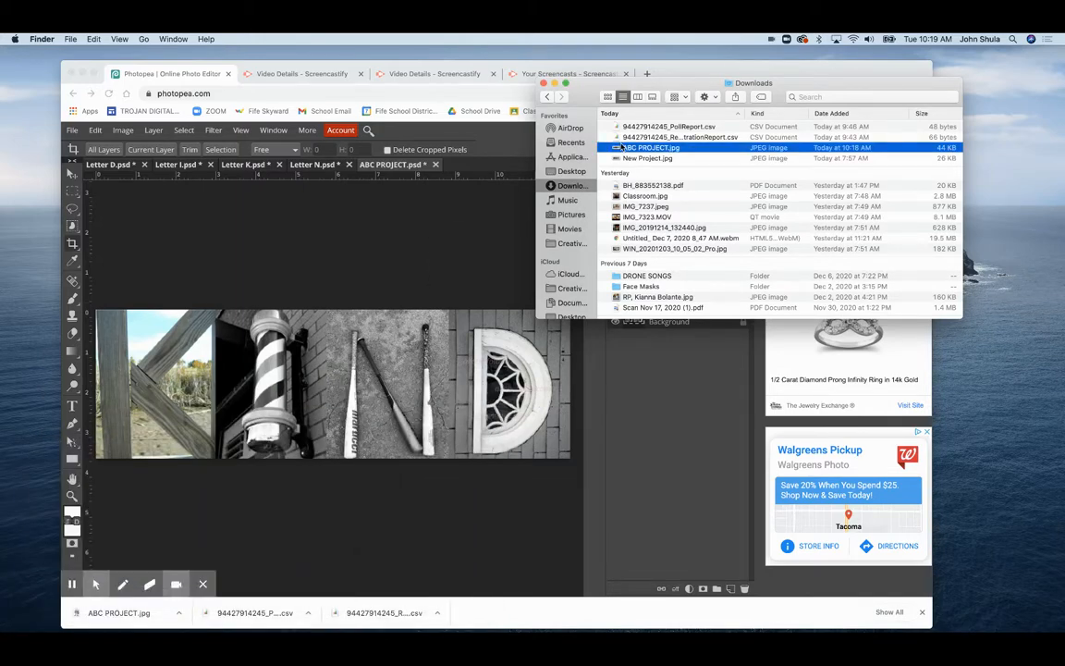
Return to Chrome, open Google Photos from the school Google Drive, and start a photo upload from the computer.
{"action": "left_click", "coordinate": [447, 74]}
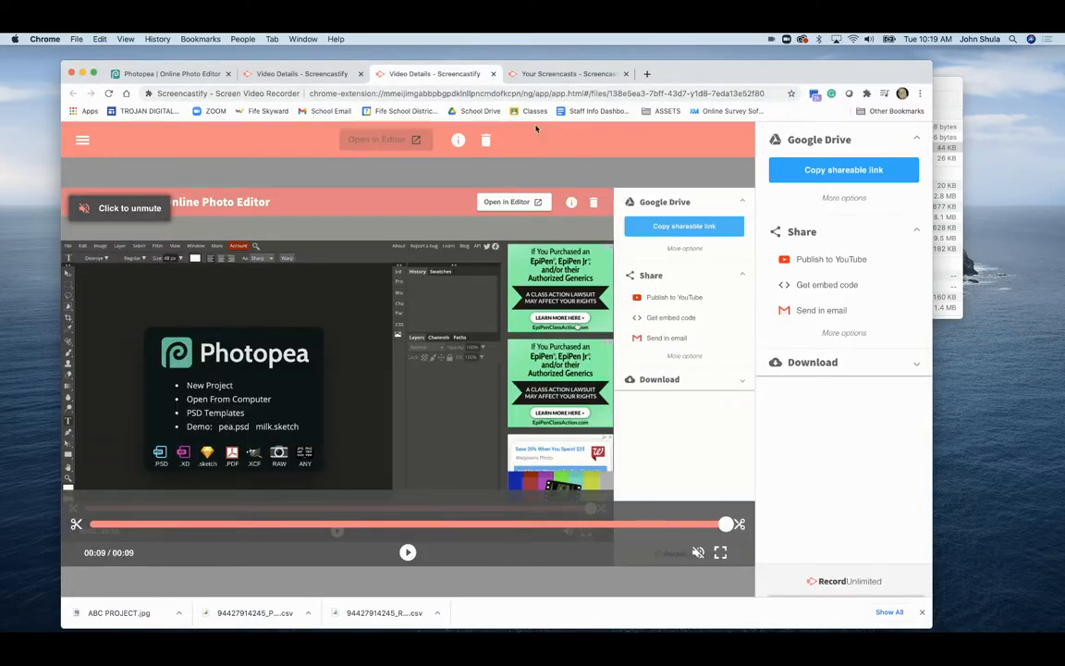
{"action": "left_click", "coordinate": [474, 111]}
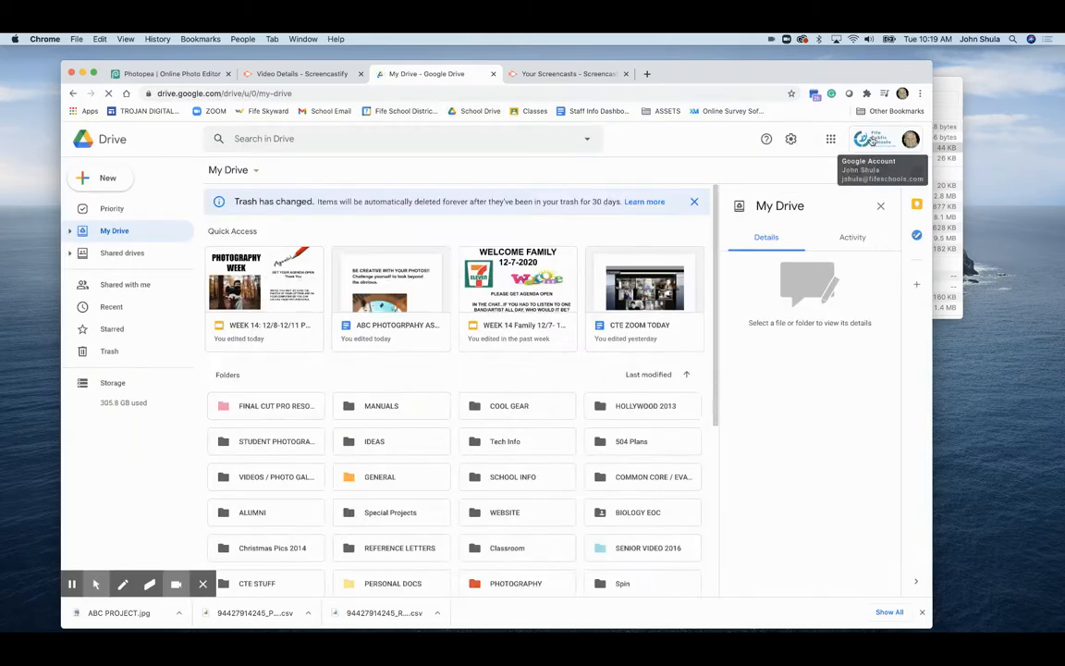
{"action": "left_click", "coordinate": [831, 139]}
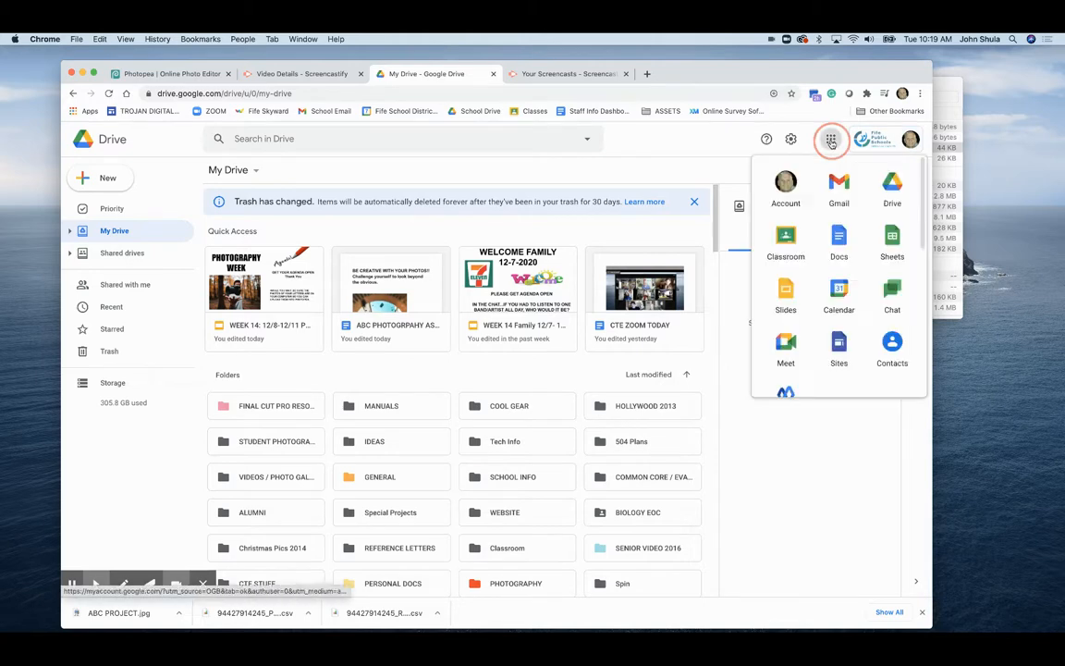
{"action": "scroll", "coordinate": [802, 286], "scroll_direction": "down", "scroll_amount": 5}
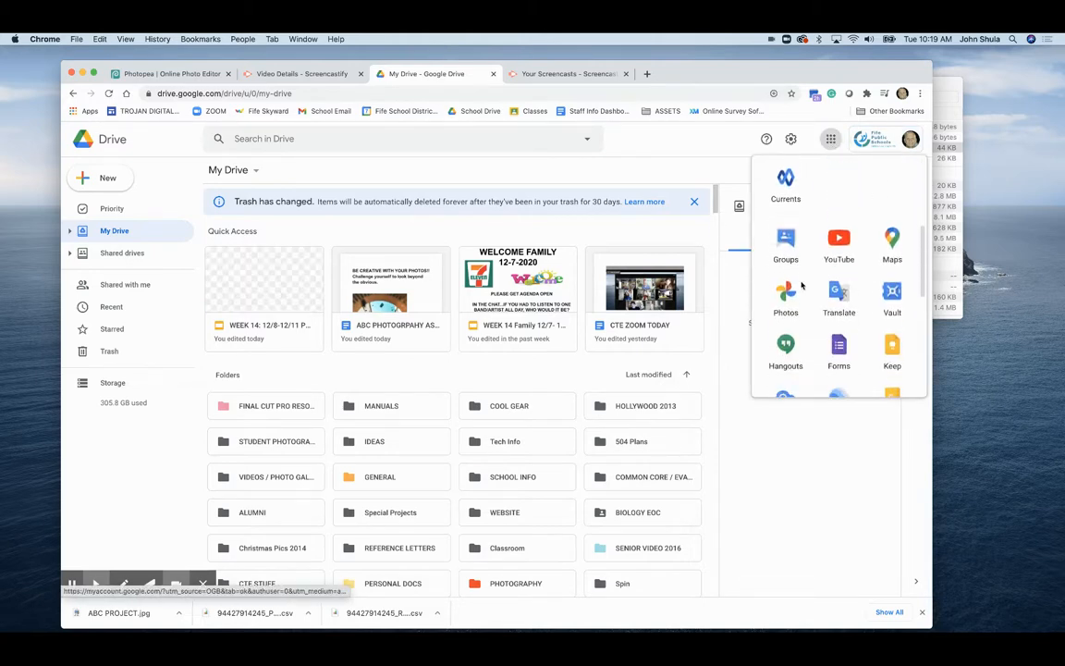
{"action": "left_click", "coordinate": [795, 294]}
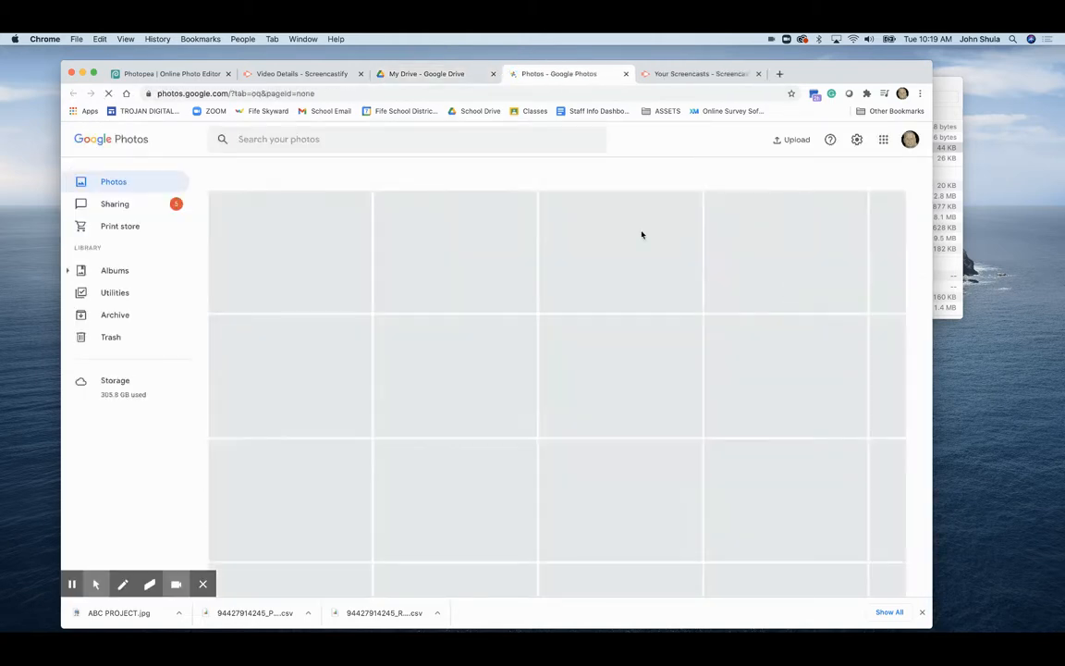
{"action": "left_click", "coordinate": [792, 141]}
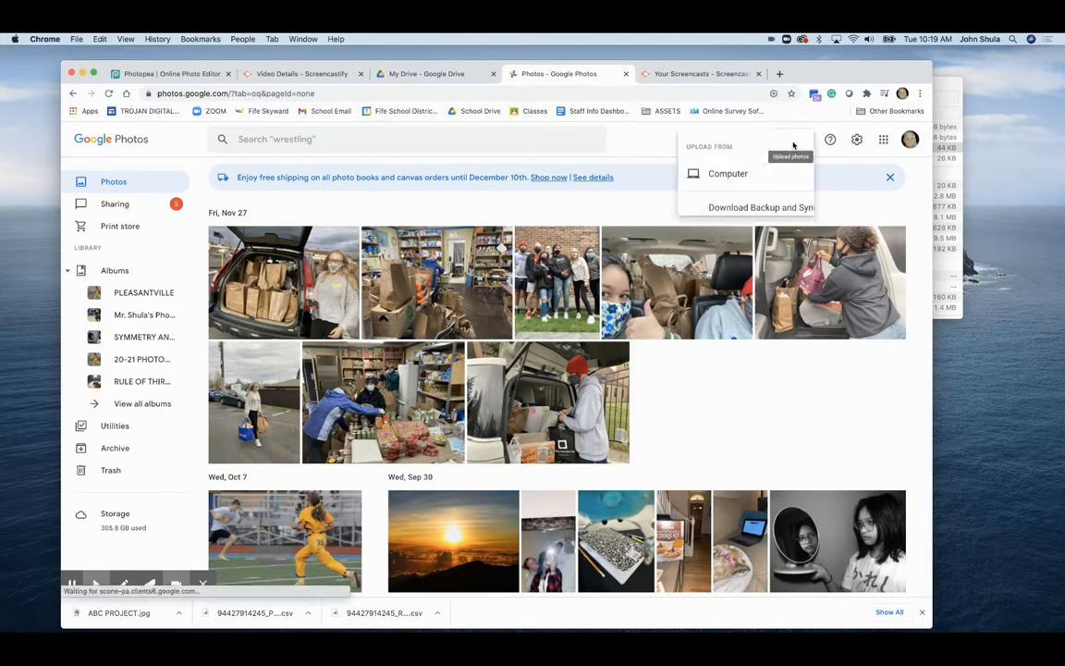
{"action": "left_click", "coordinate": [688, 175]}
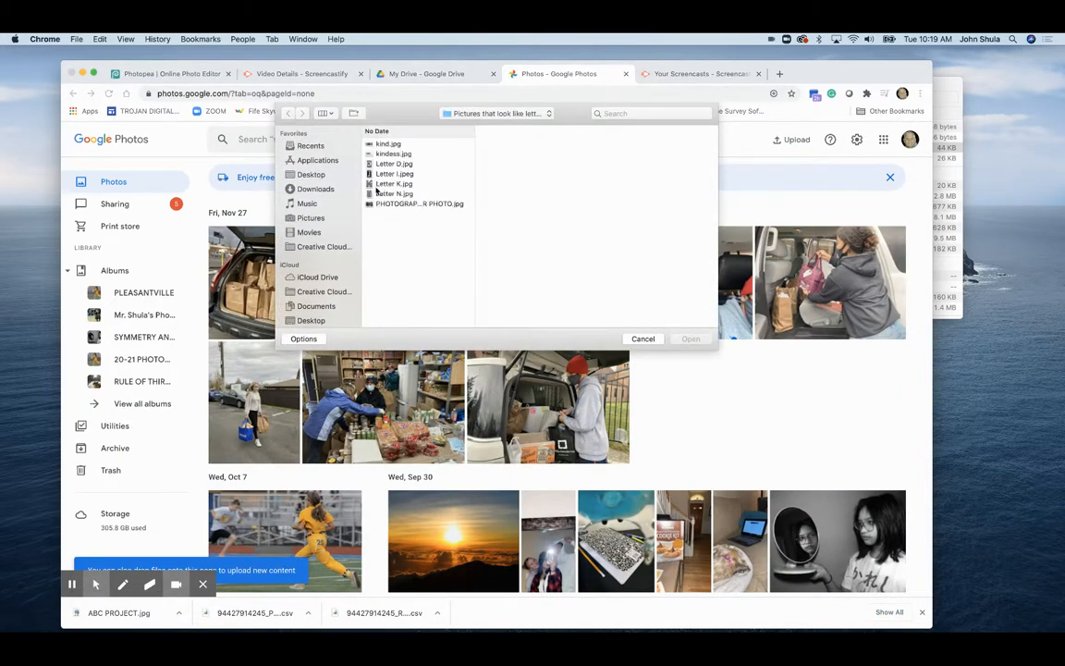
Look through the Desktop and Downloads folders for the exported ABC PROJECT.jpg.
{"action": "left_click", "coordinate": [323, 173]}
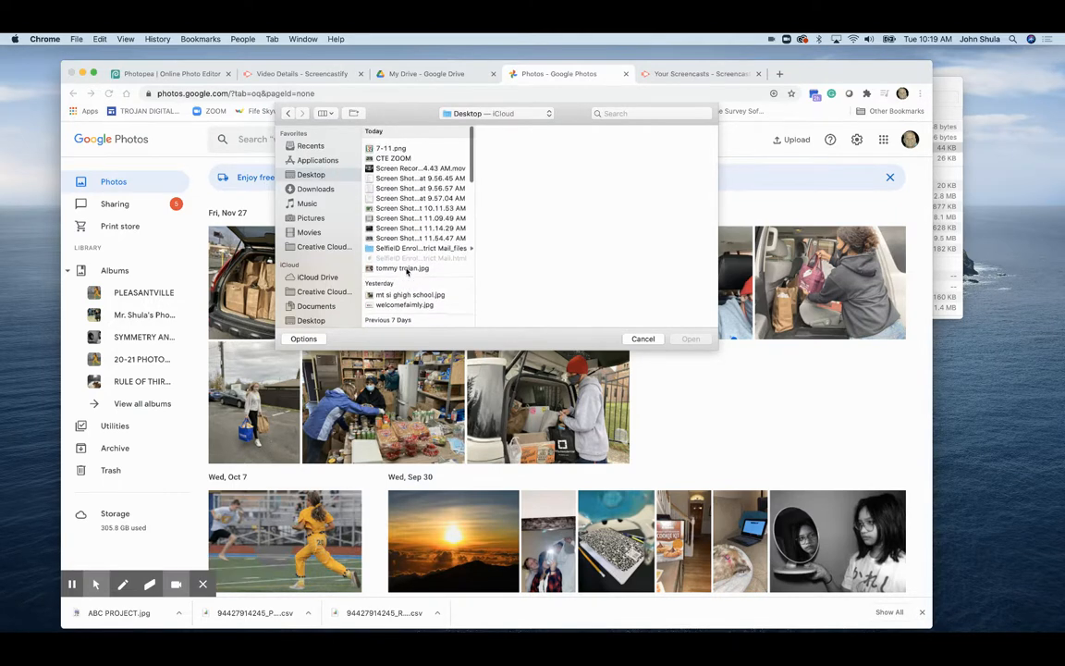
{"action": "scroll", "coordinate": [410, 230], "scroll_direction": "down", "scroll_amount": 10}
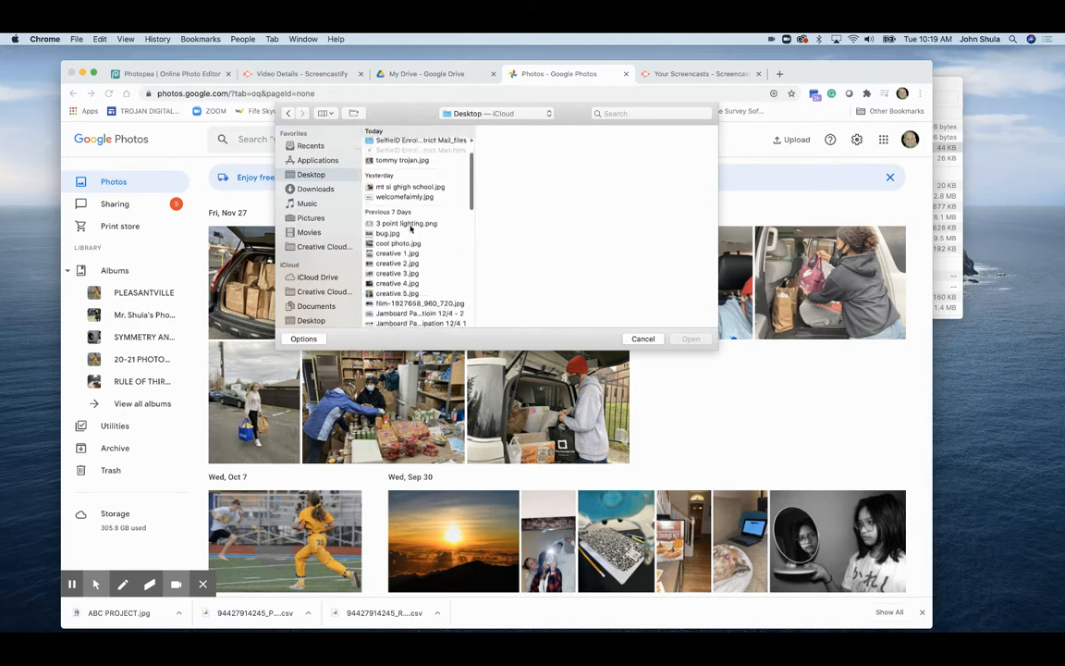
{"action": "scroll", "coordinate": [411, 230], "scroll_direction": "down", "scroll_amount": 5}
{"action": "scroll", "coordinate": [410, 229], "scroll_direction": "up", "scroll_amount": 15}
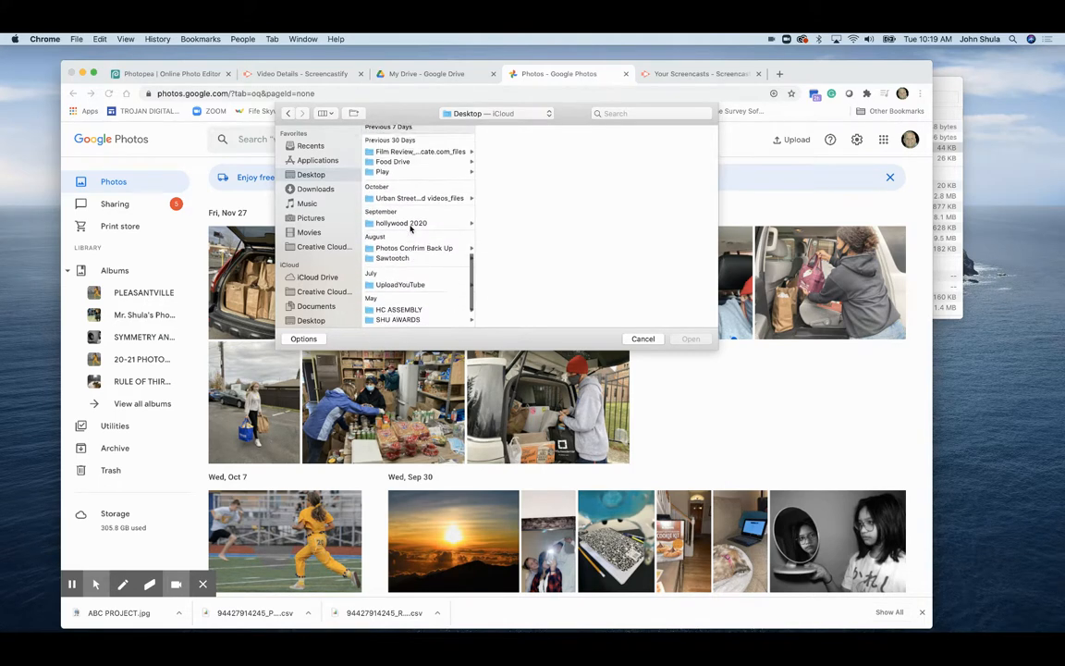
{"action": "left_click", "coordinate": [315, 189]}
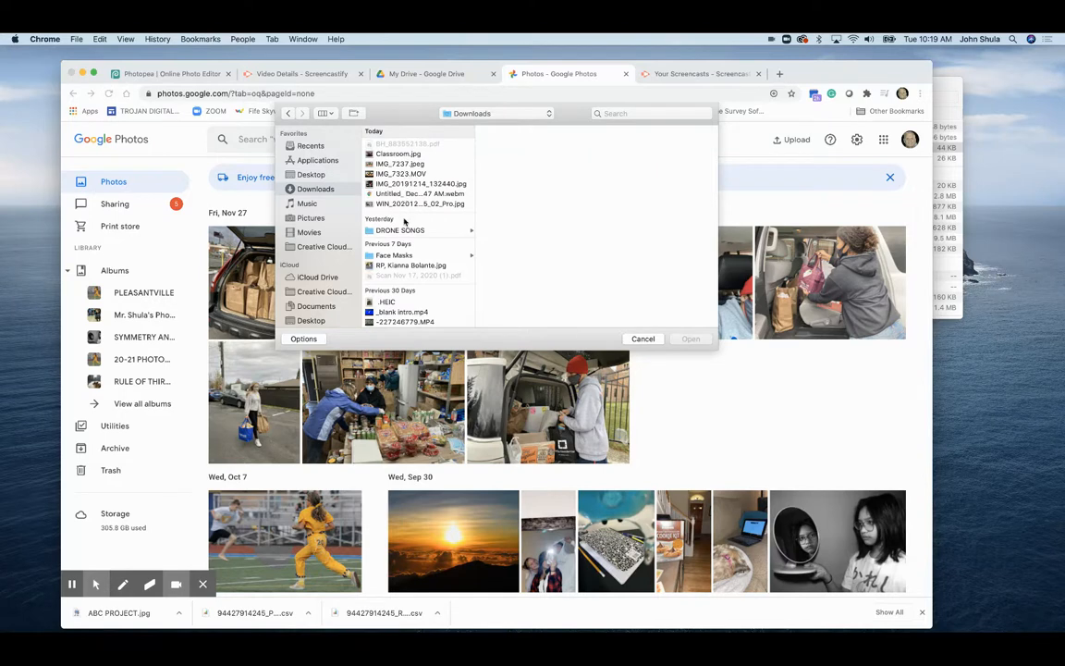
{"action": "scroll", "coordinate": [404, 222], "scroll_direction": "down", "scroll_amount": 1}
{"action": "scroll", "coordinate": [404, 222], "scroll_direction": "down", "scroll_amount": 10}
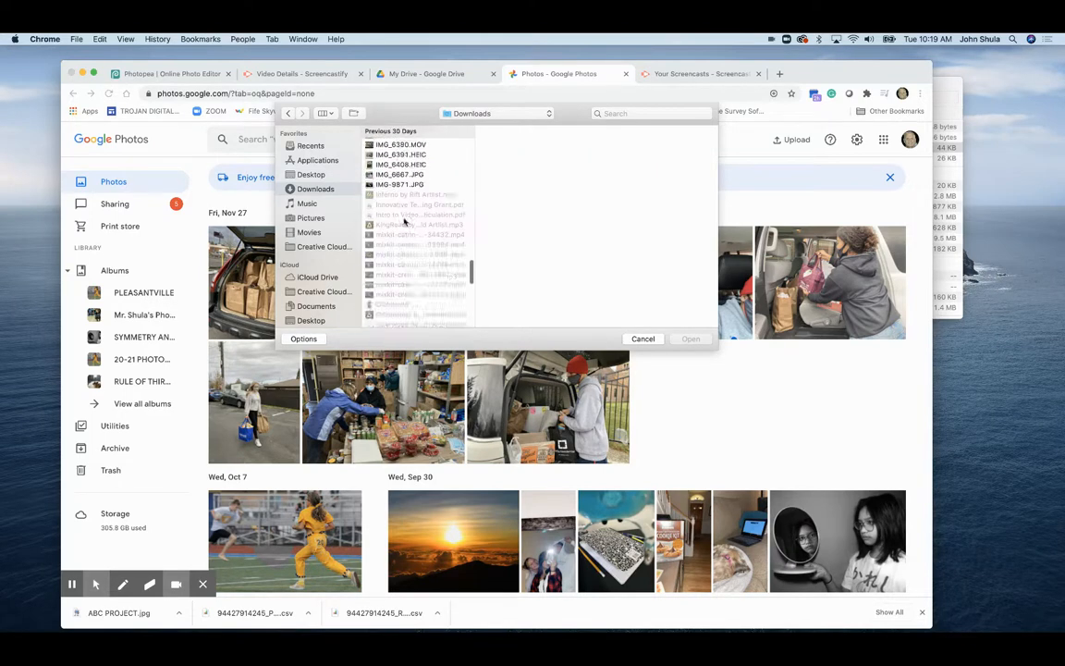
{"action": "scroll", "coordinate": [404, 222], "scroll_direction": "down", "scroll_amount": 10}
{"action": "scroll", "coordinate": [404, 222], "scroll_direction": "up", "scroll_amount": 20}
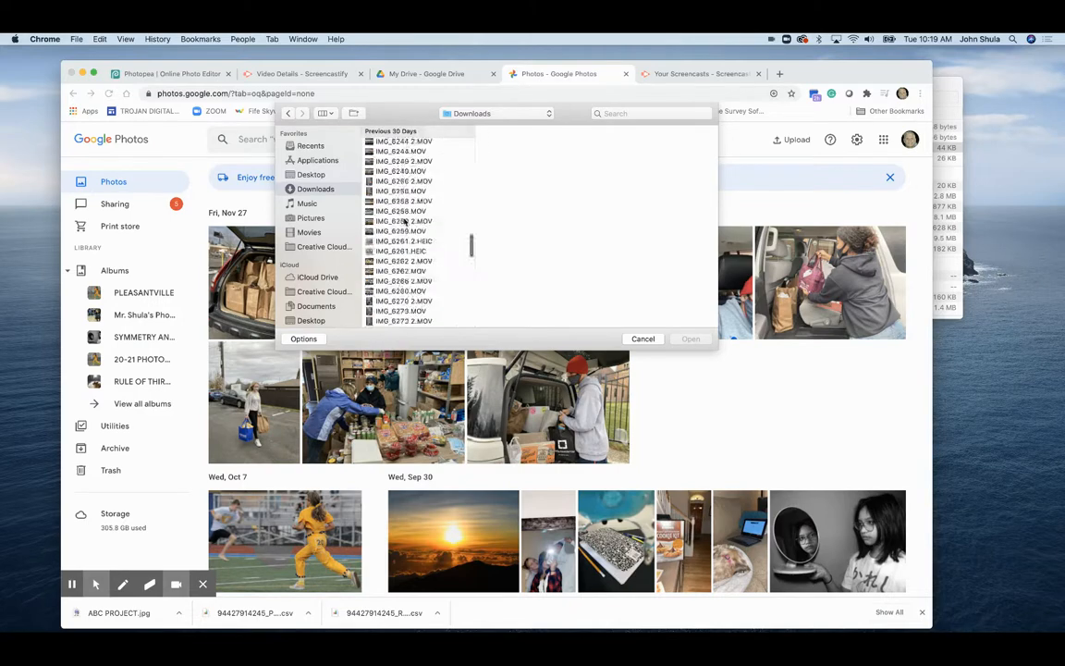
Search the computer for "ABC" and upload ABC PROJECT.jpg to Google Photos.
{"action": "left_click", "coordinate": [635, 113]}
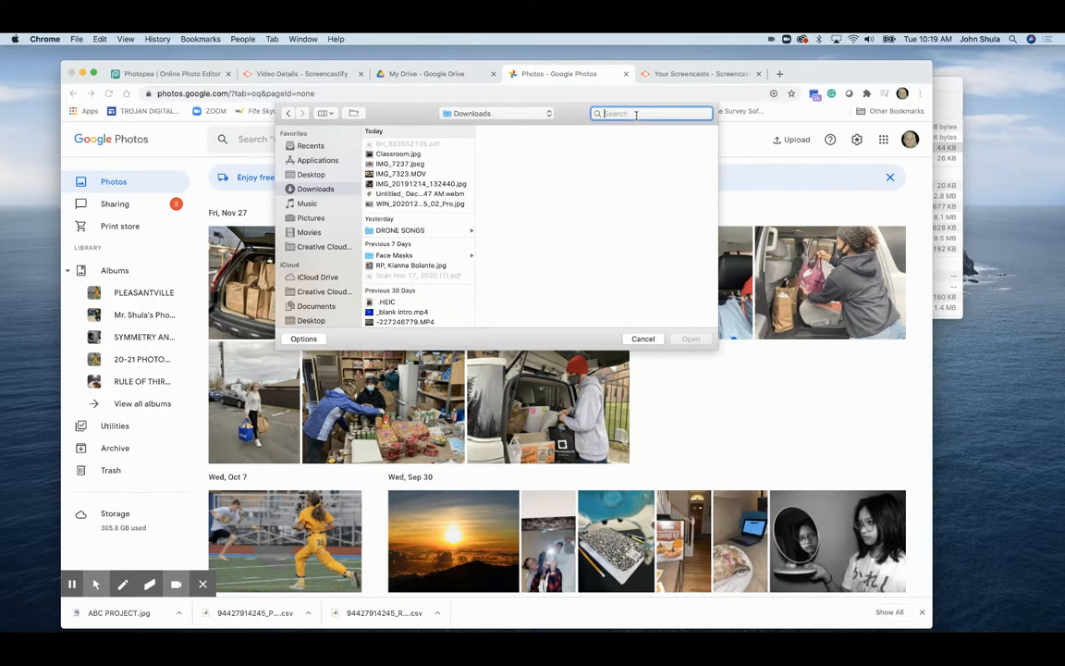
{"action": "type", "text": "abc"}
{"action": "key", "text": "BackSpace"}
{"action": "key", "text": "BackSpace"}
{"action": "key", "text": "BackSpace"}
{"action": "type", "text": "ABC"}
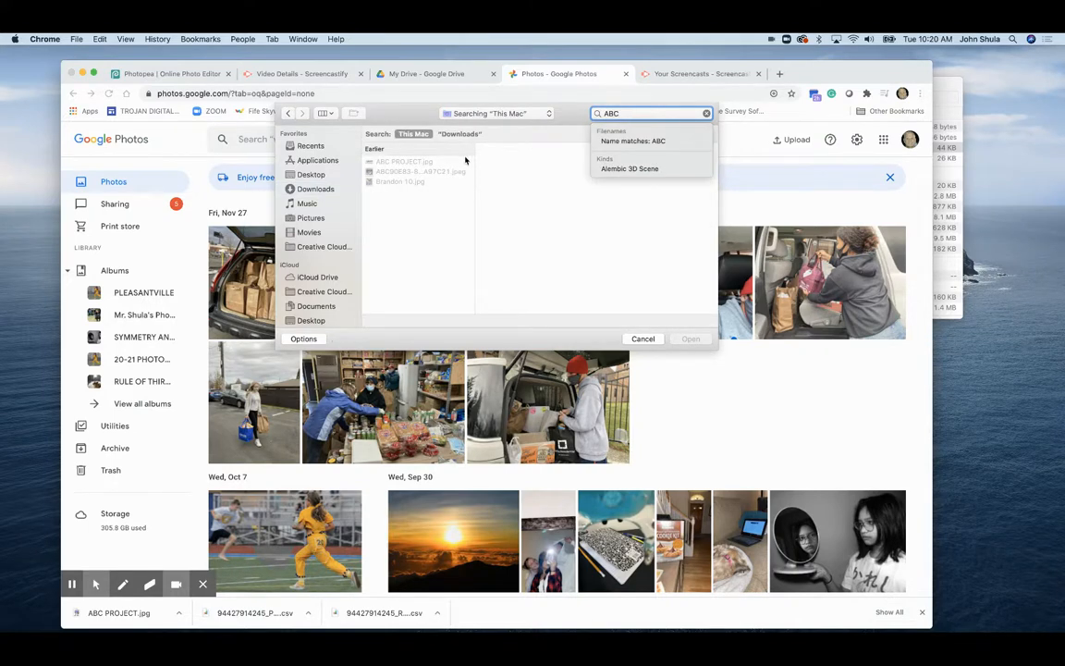
{"action": "left_click", "coordinate": [457, 162]}
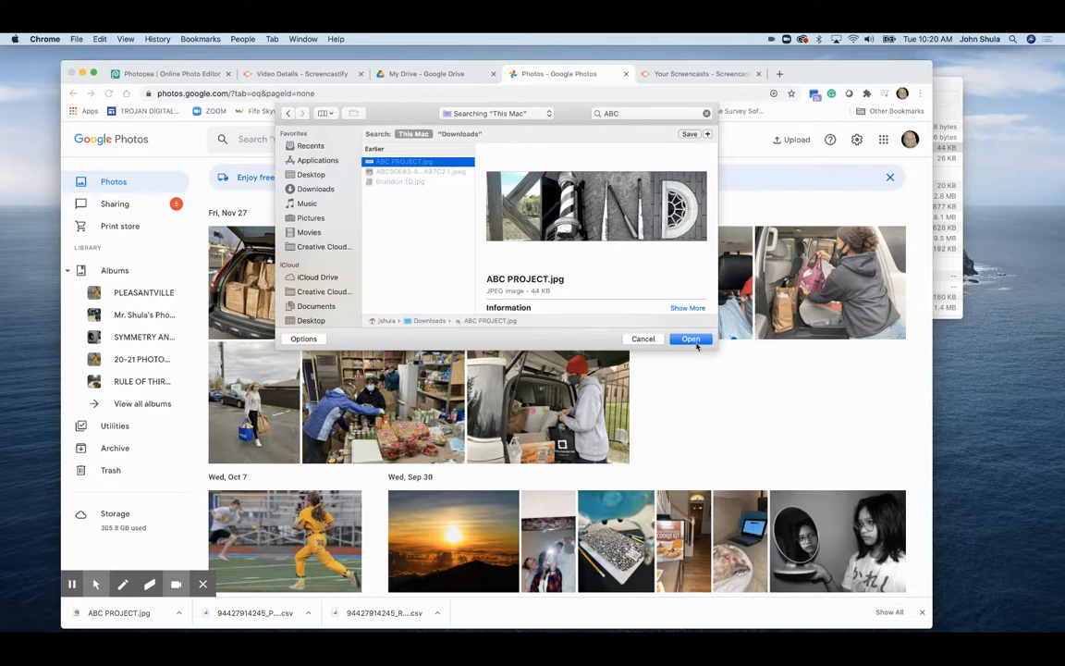
{"action": "left_click", "coordinate": [692, 340]}
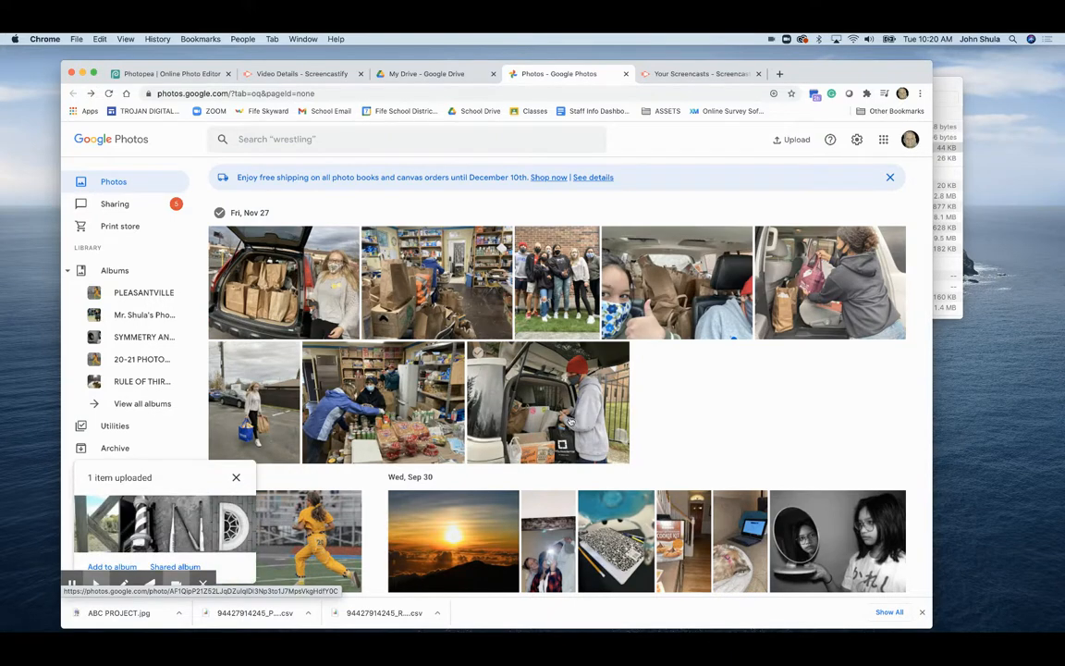
Add the uploaded photo to a new album titled "ABC PROJECT".
{"action": "left_click", "coordinate": [112, 567]}
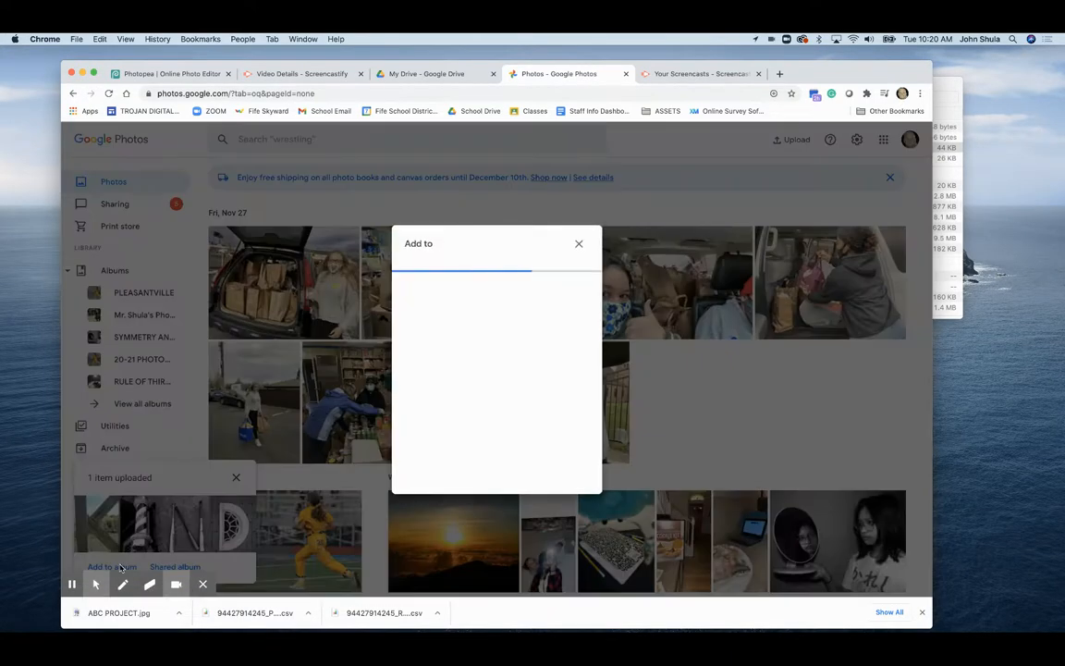
{"action": "left_click", "coordinate": [485, 279]}
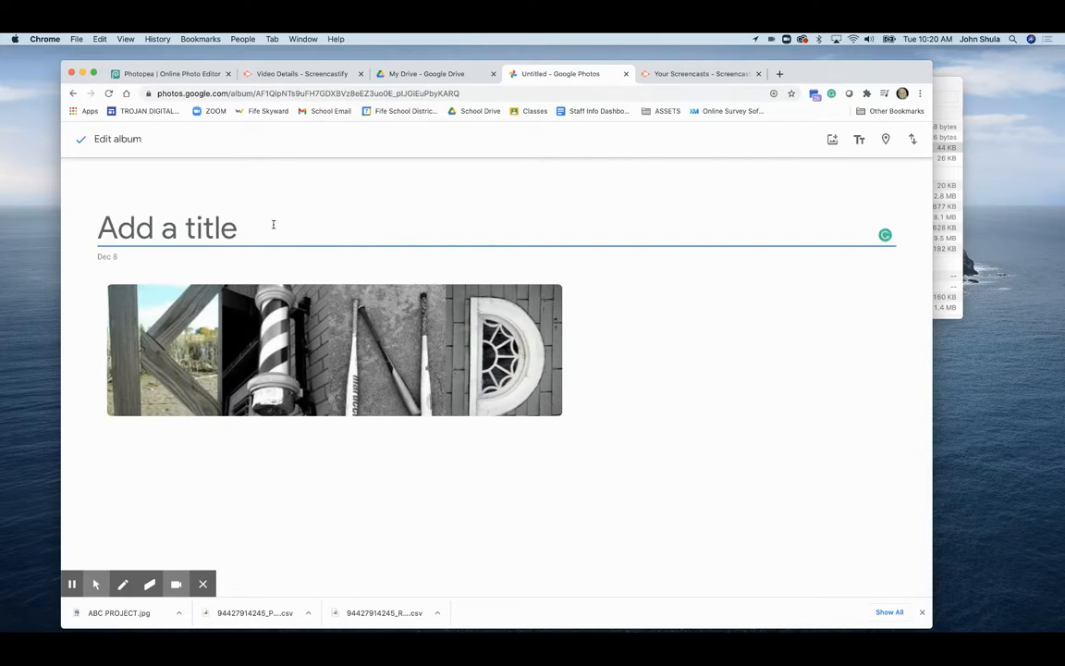
{"action": "type", "text": "ABC"}
{"action": "type", "text": "P"}
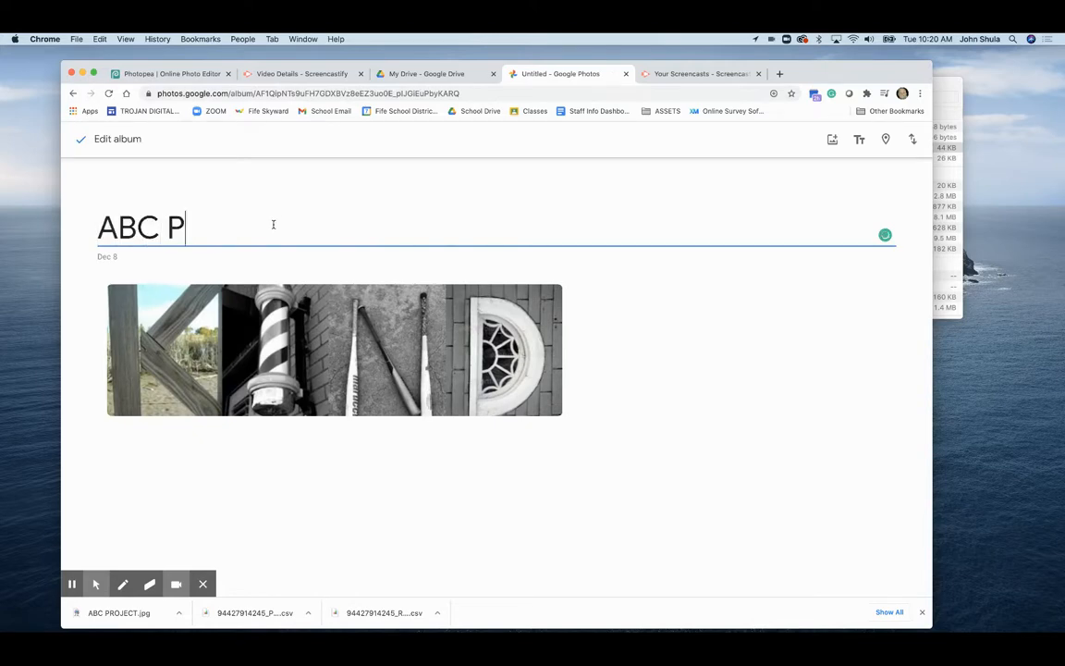
{"action": "type", "text": "ROJECT"}
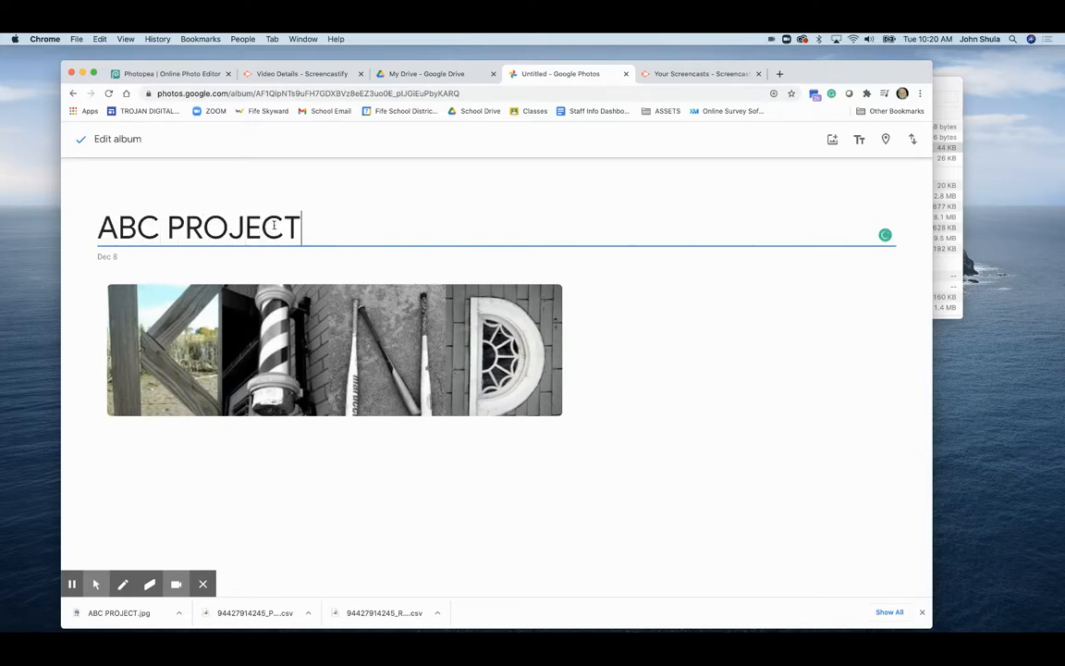
{"action": "left_click", "coordinate": [81, 141]}
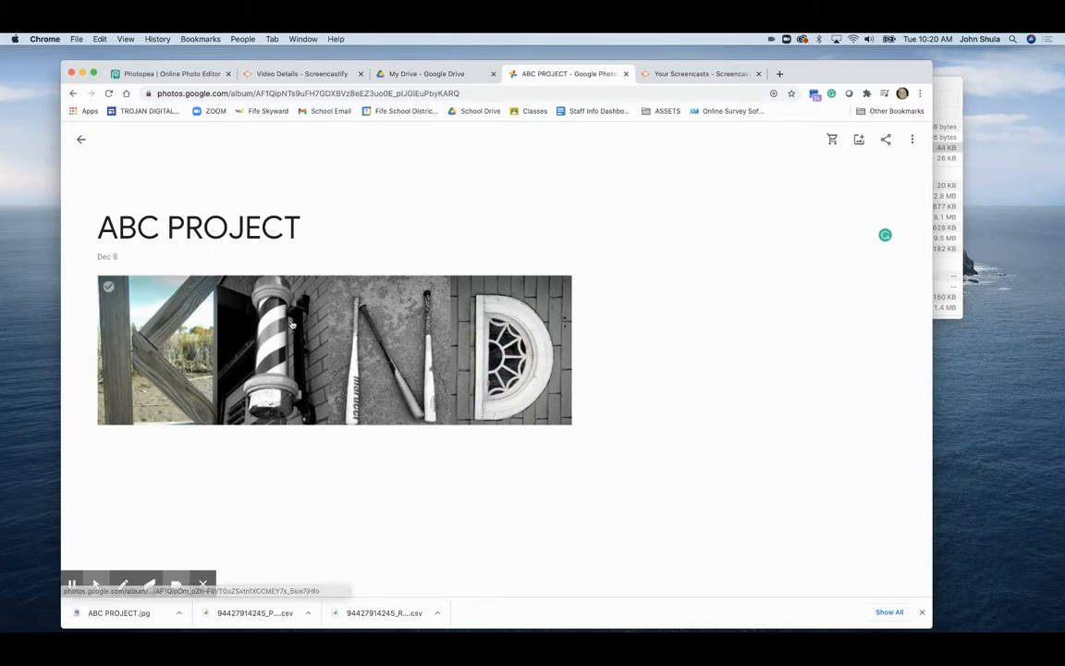
Open the KIND photo in the album, create a share link for it, and copy the link.
{"action": "left_click", "coordinate": [291, 324]}
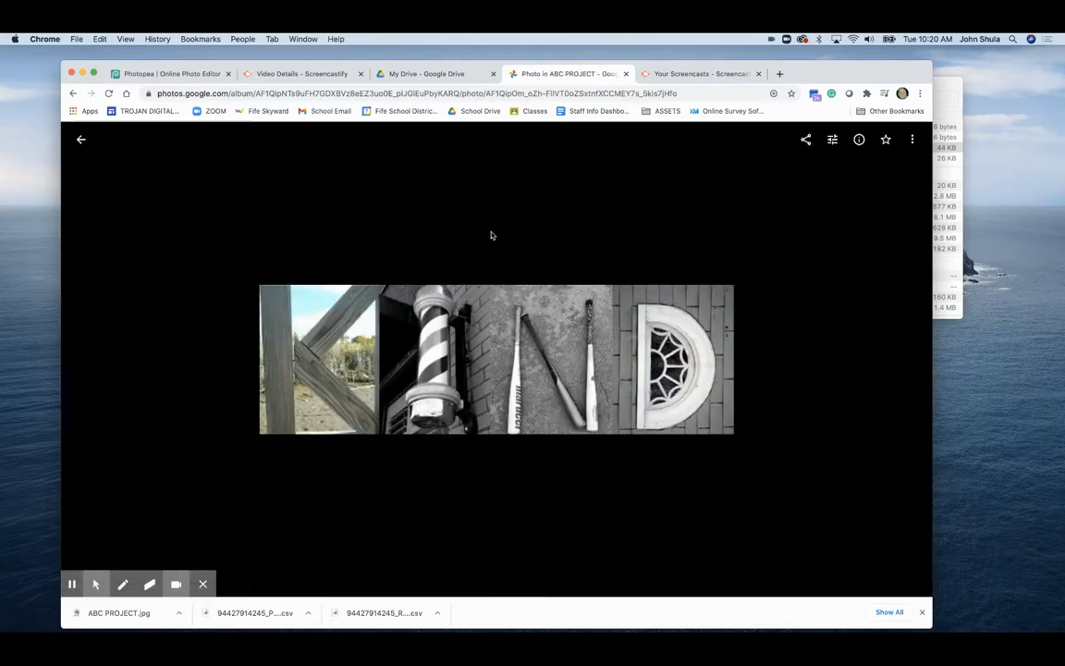
{"action": "left_click", "coordinate": [809, 139]}
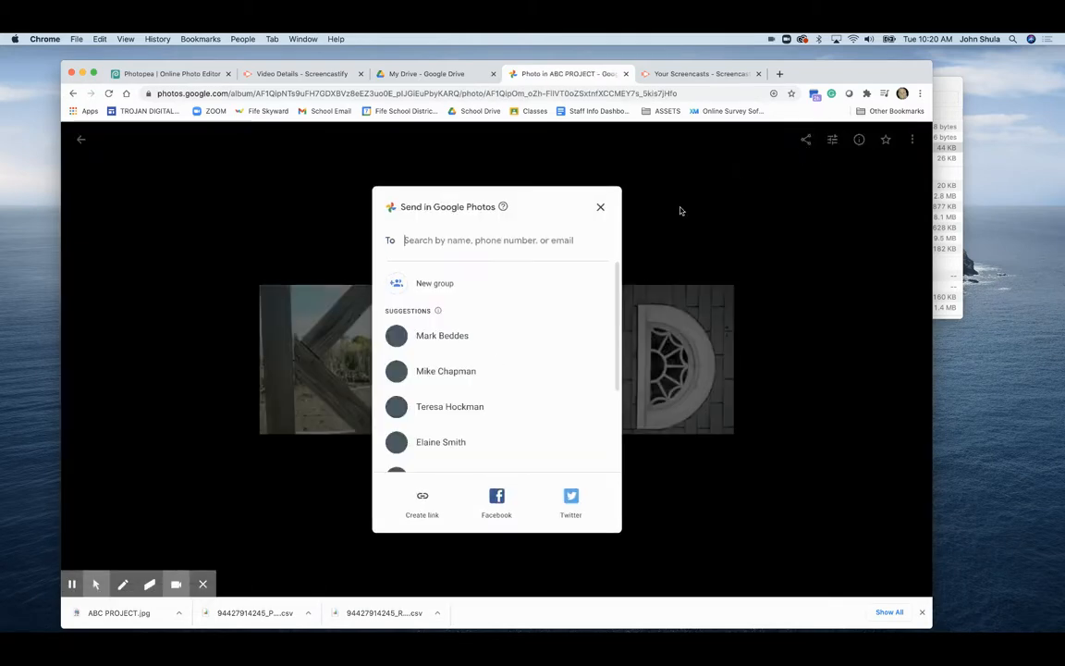
{"action": "left_click", "coordinate": [421, 500]}
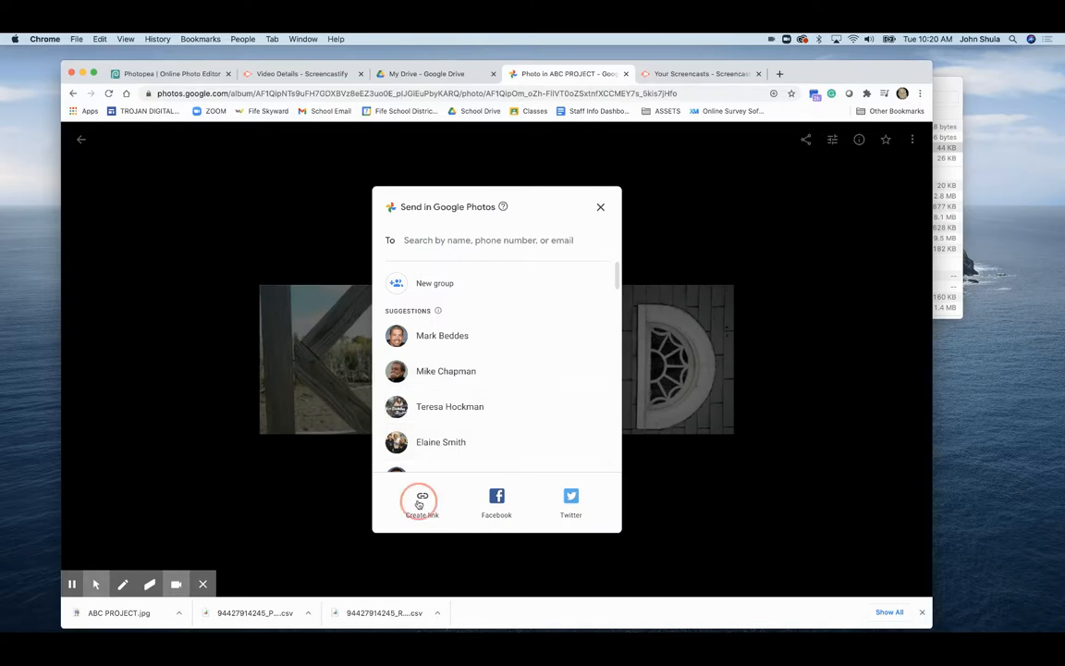
{"action": "left_click", "coordinate": [569, 402]}
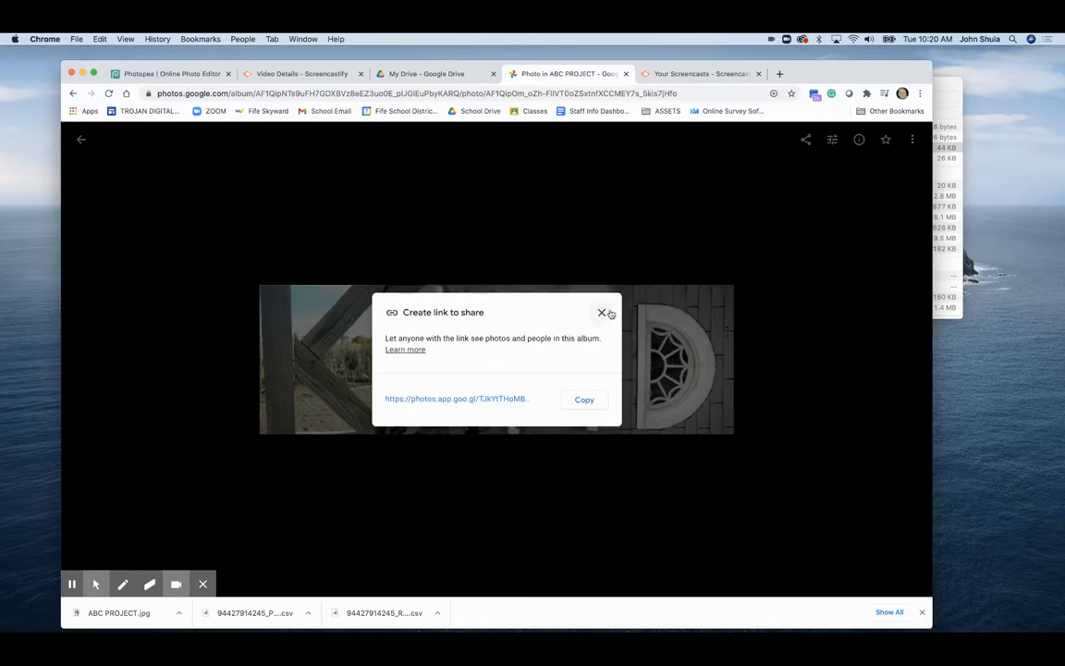
{"action": "left_click", "coordinate": [581, 398]}
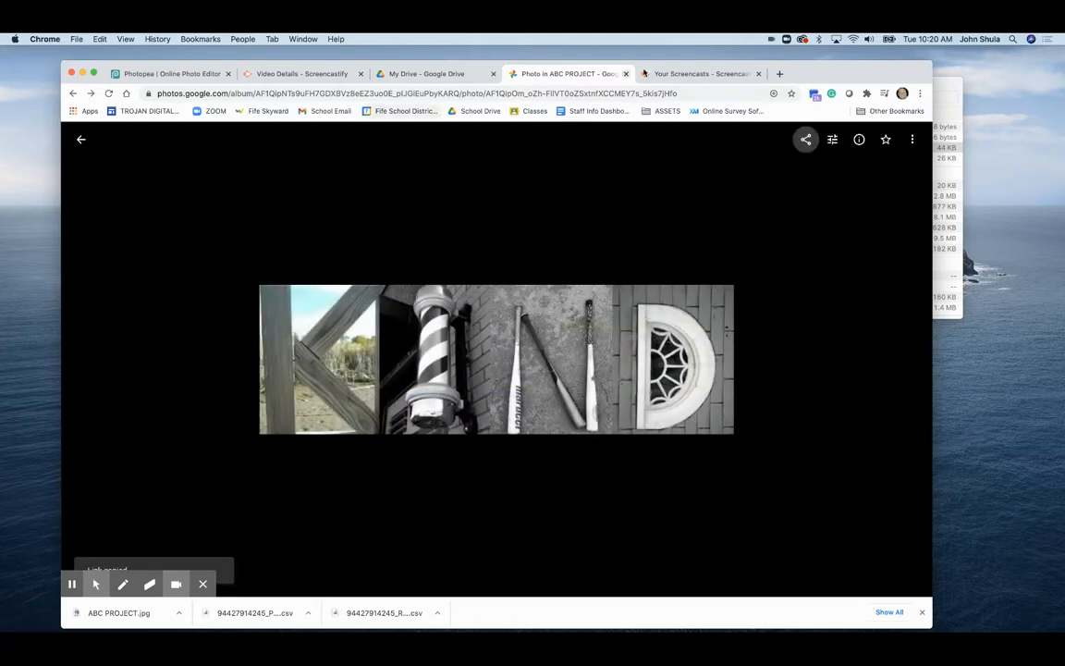
{"action": "left_click", "coordinate": [667, 75]}
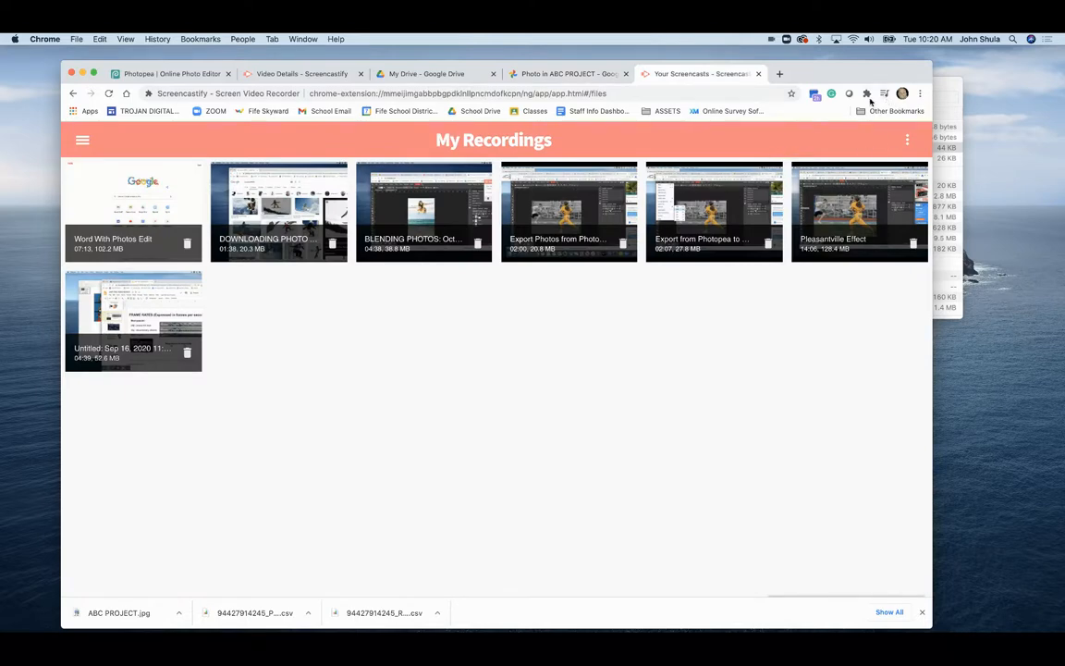
{"action": "left_click", "coordinate": [866, 94]}
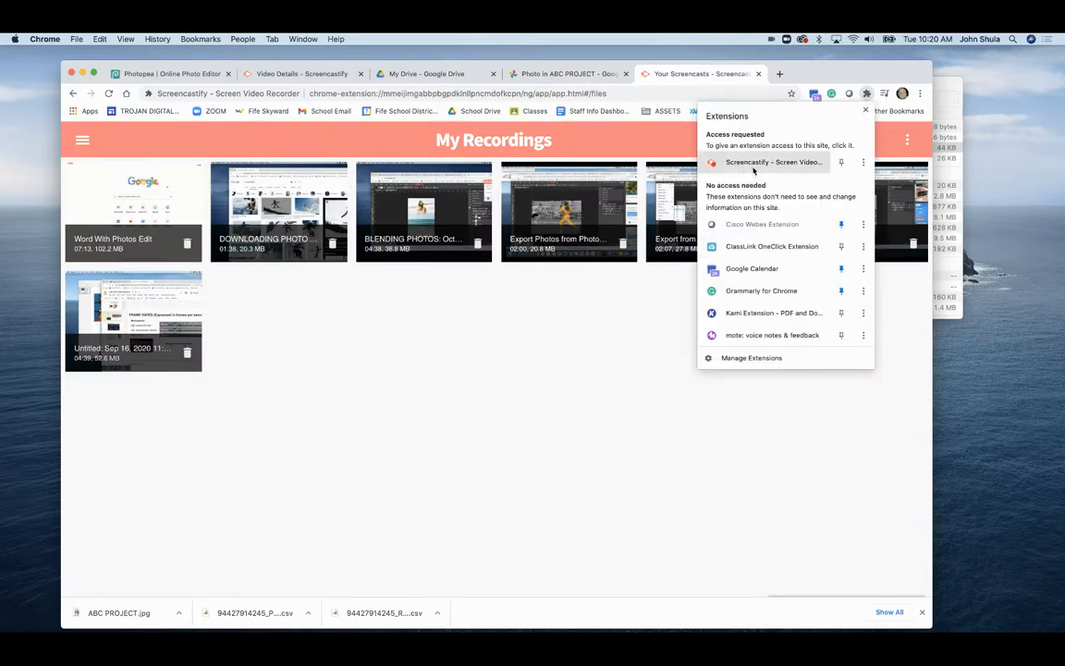